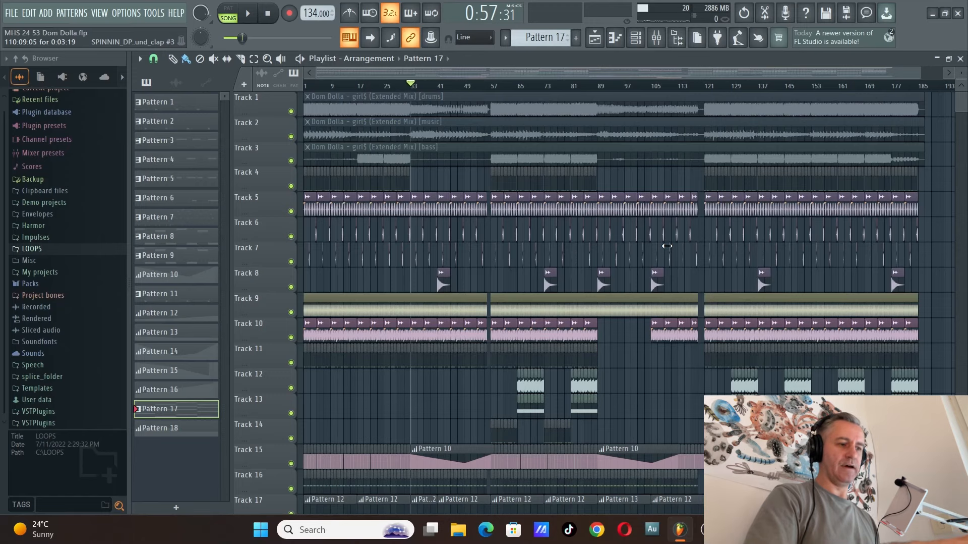
# Step: Look over the whole arrangement in the playlist, from the stem tracks down to the vocals and riser tracks
pyautogui.scroll(5, 469, 412)
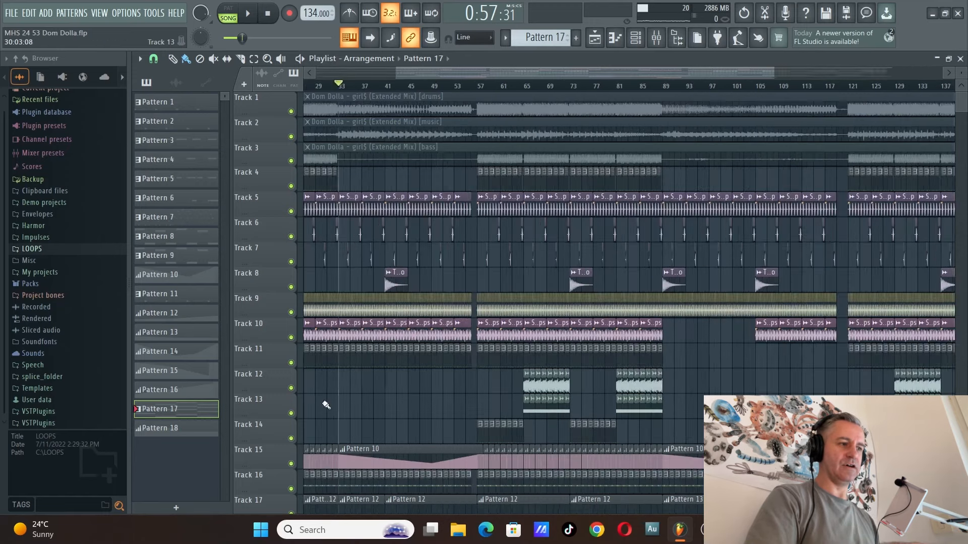
pyautogui.scroll(-1, 326, 404)
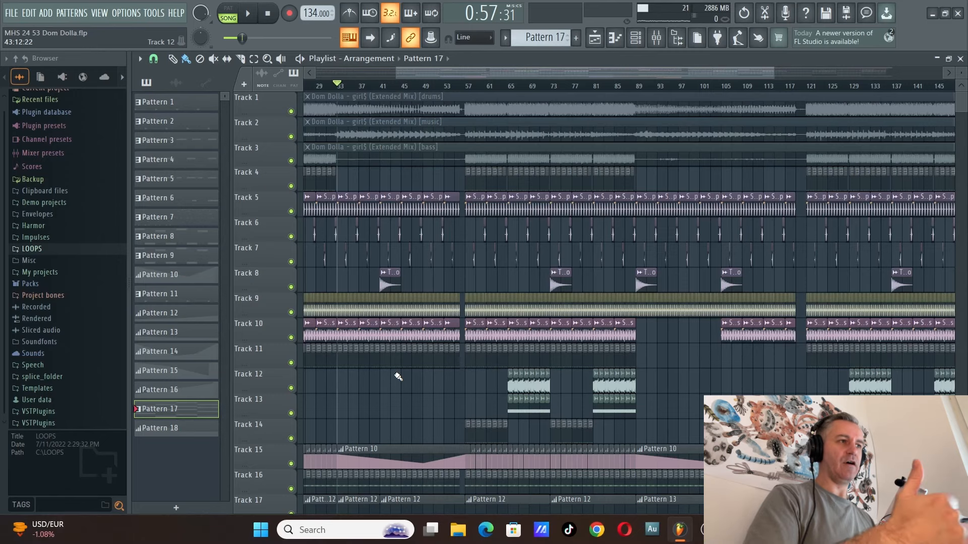
pyautogui.scroll(-8, 402, 367)
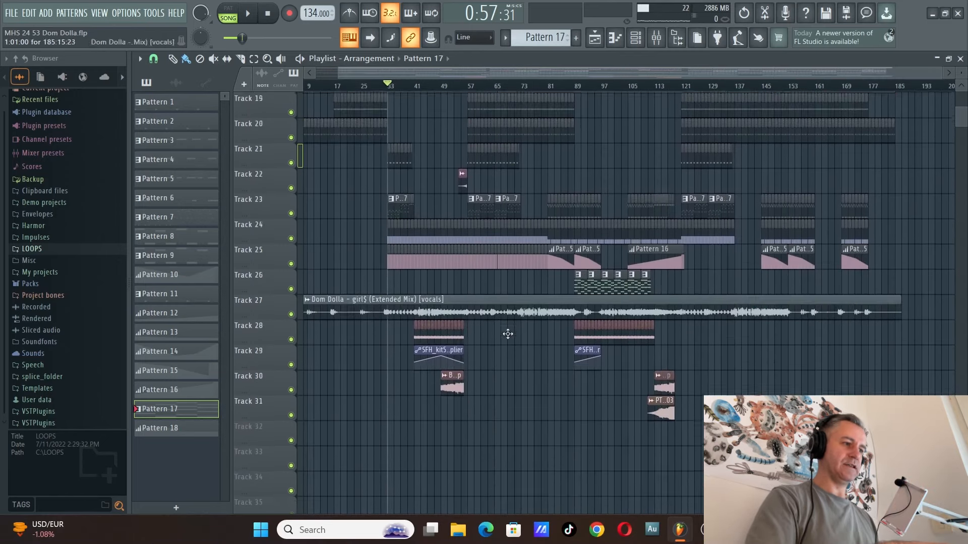
pyautogui.scroll(6, 497, 334)
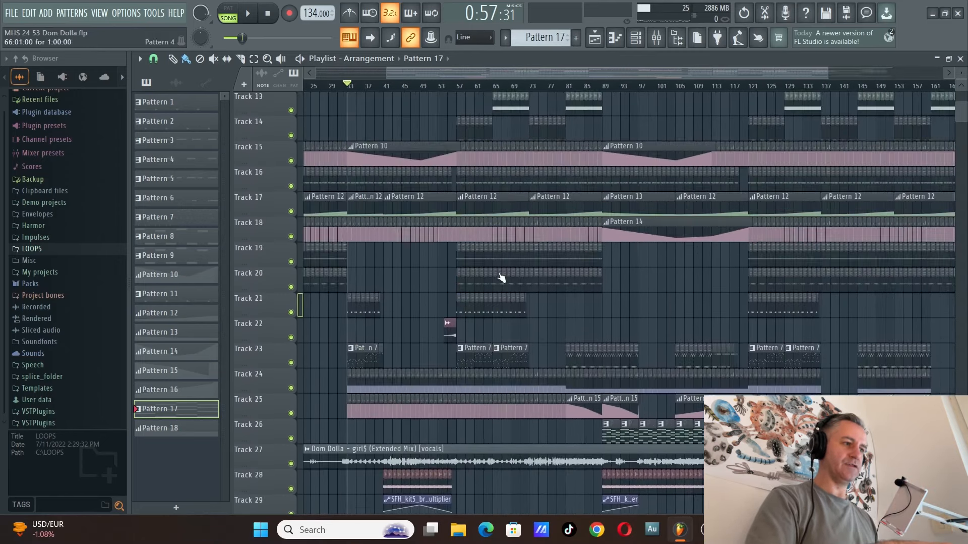
pyautogui.scroll(6, 501, 277)
pyautogui.scroll(3, 346, 274)
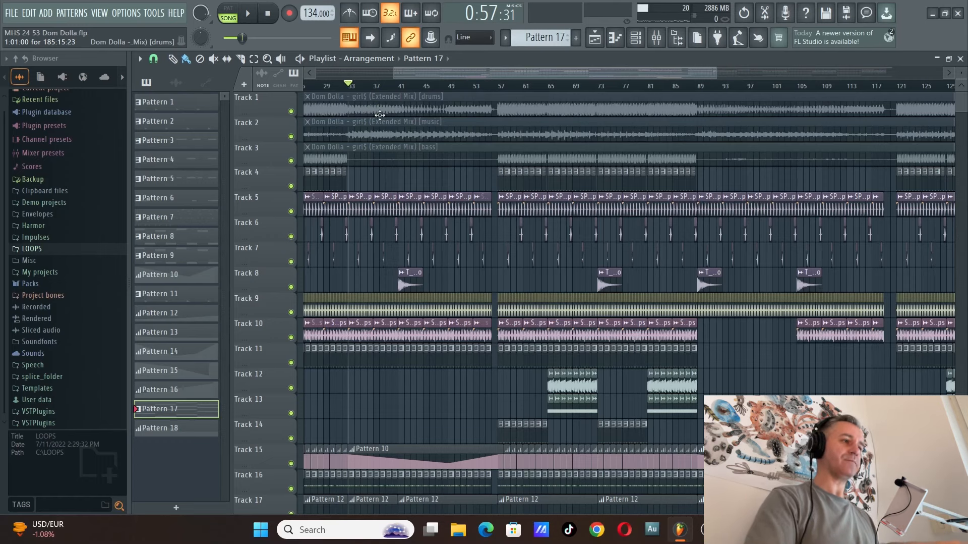
pyautogui.scroll(-7, 409, 251)
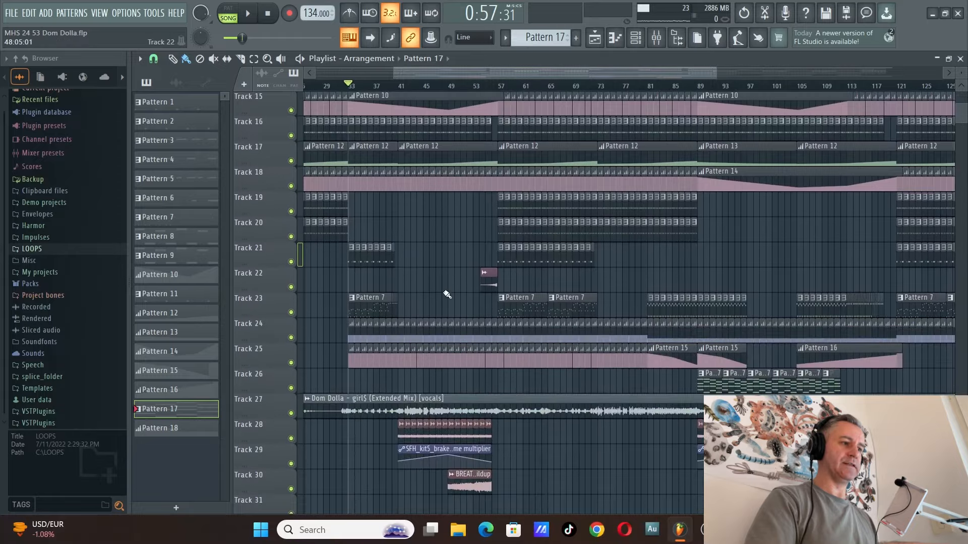
pyautogui.scroll(2, 444, 294)
pyautogui.scroll(-2, 395, 290)
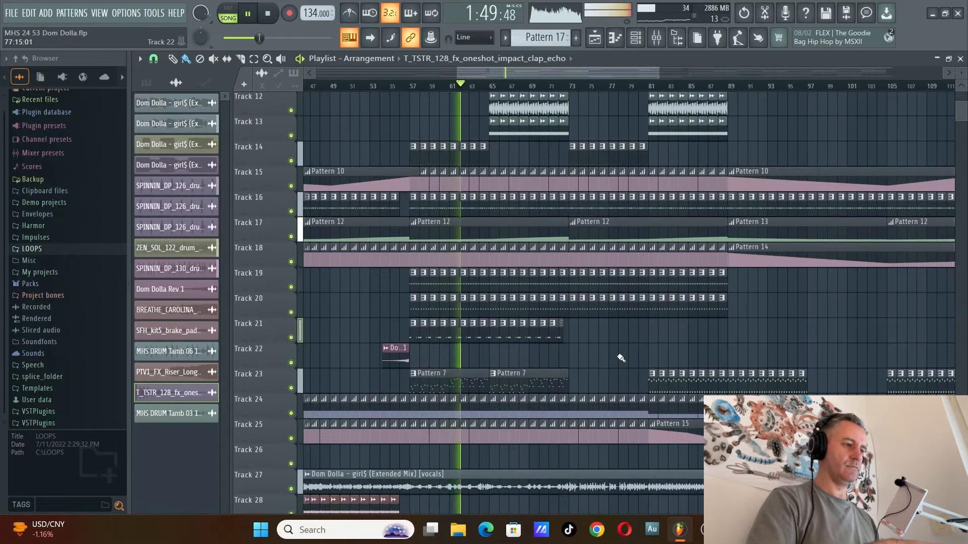
# Step: Follow the playing drop section across the tracks, including the drum tracks and vocals, and stop playback
pyautogui.scroll(-2, 621, 357)
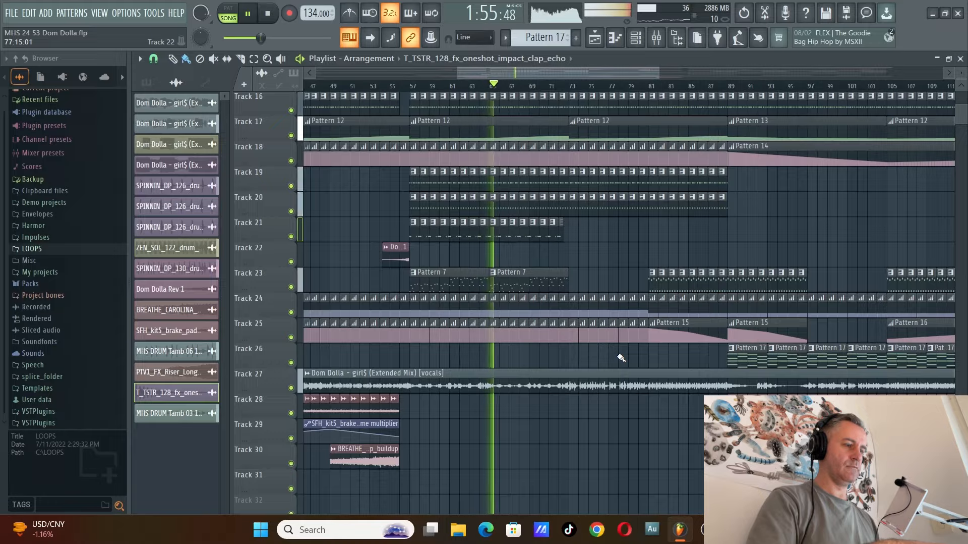
pyautogui.scroll(8, 621, 357)
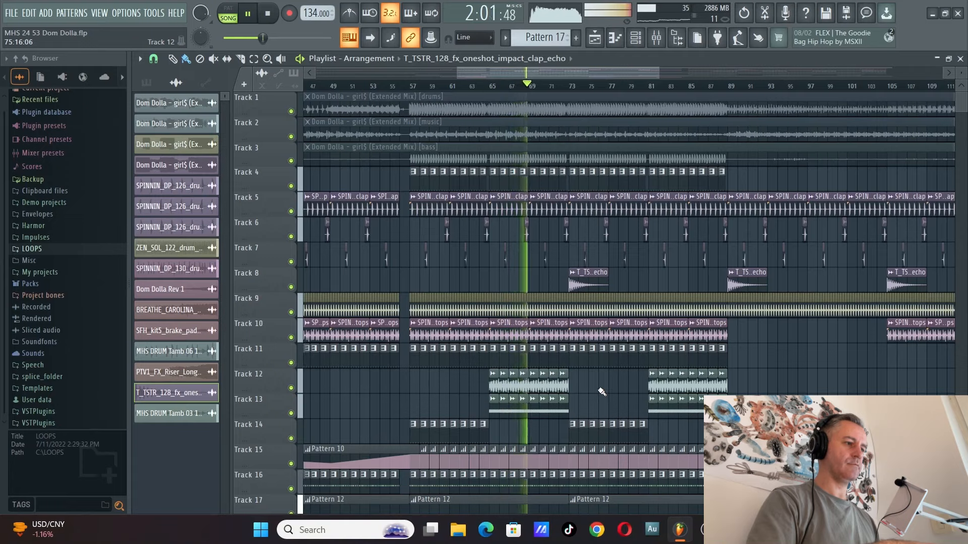
pyautogui.press('space')
pyautogui.scroll(-4, 602, 391)
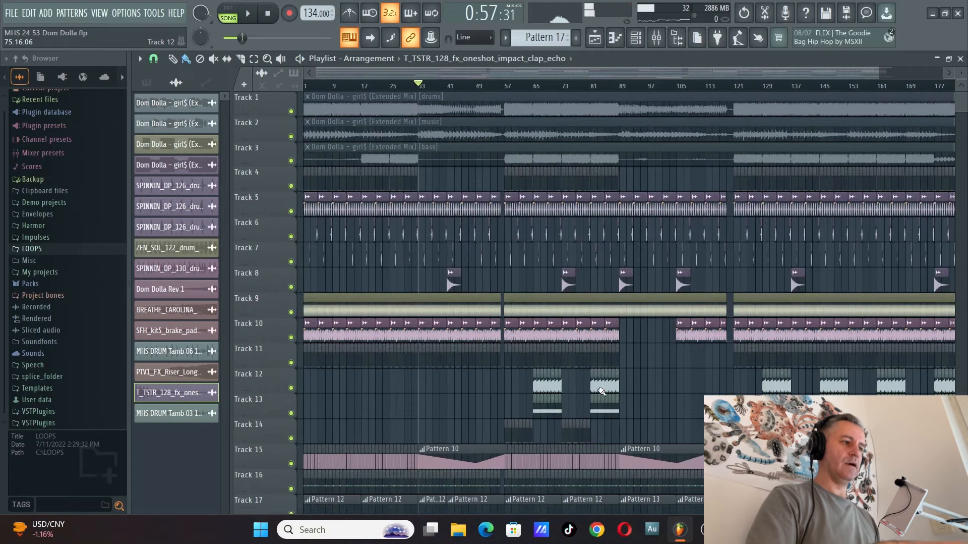
# Step: Return the song position to the start and show the channel rack beside the playlist
pyautogui.click(269, 15)
pyautogui.press('F6')
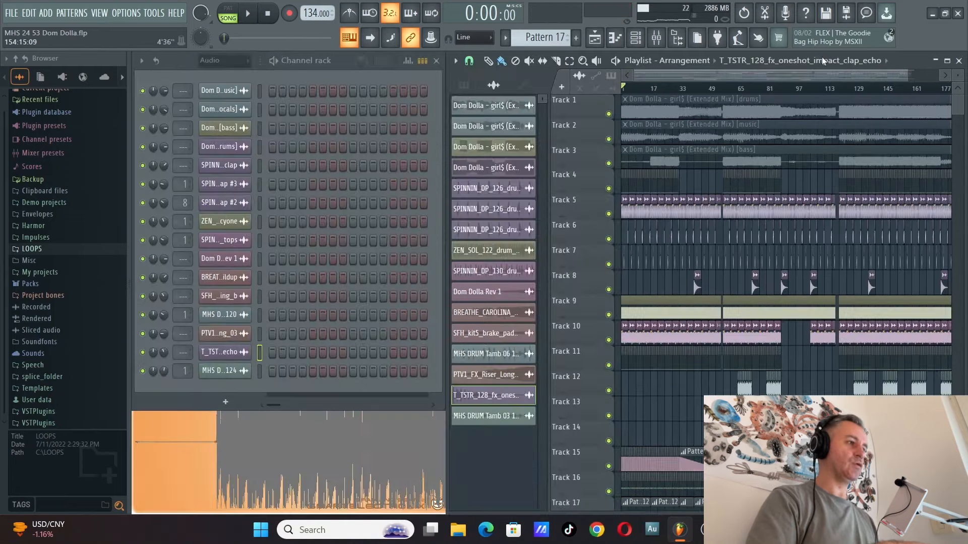
pyautogui.scroll(5, 705, 283)
pyautogui.scroll(2, 691, 284)
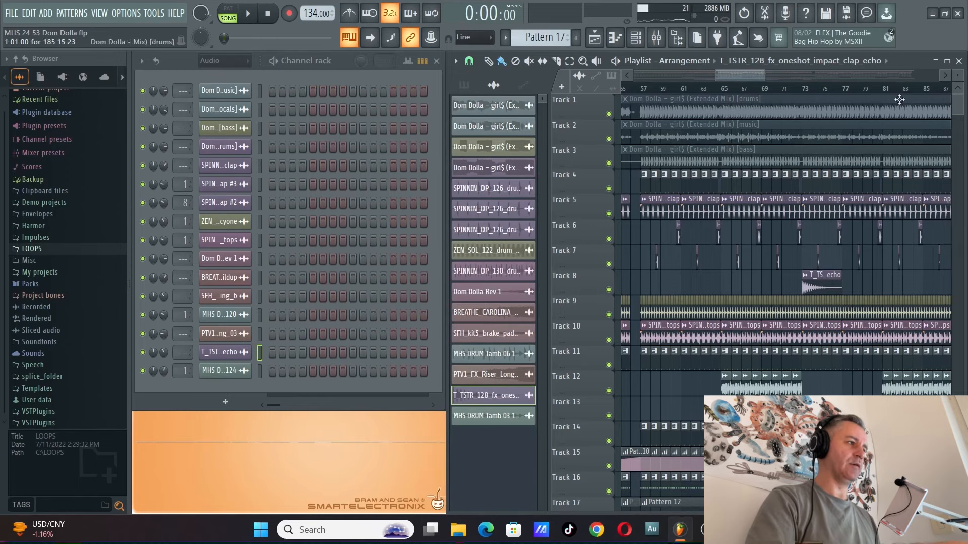
pyautogui.click(947, 60)
pyautogui.scroll(-3, 353, 273)
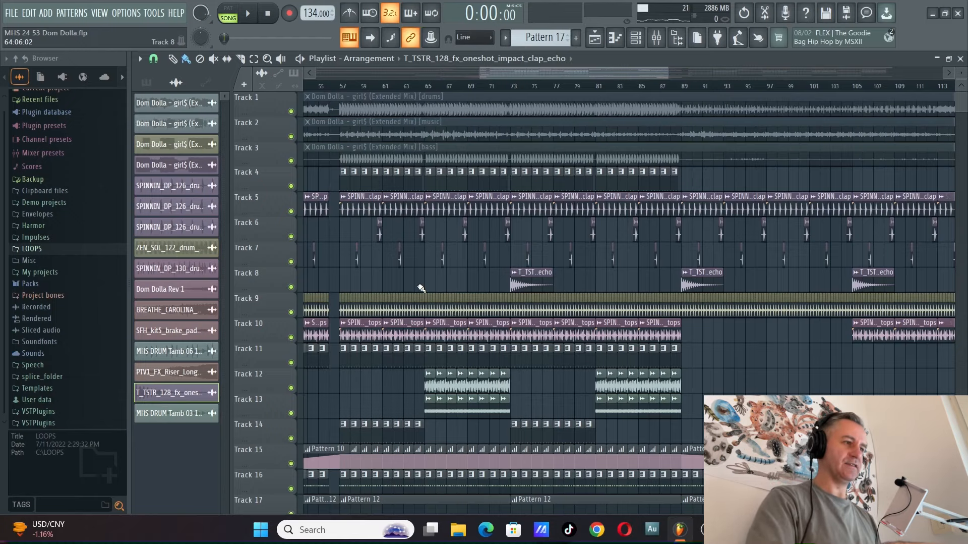
pyautogui.press('F6')
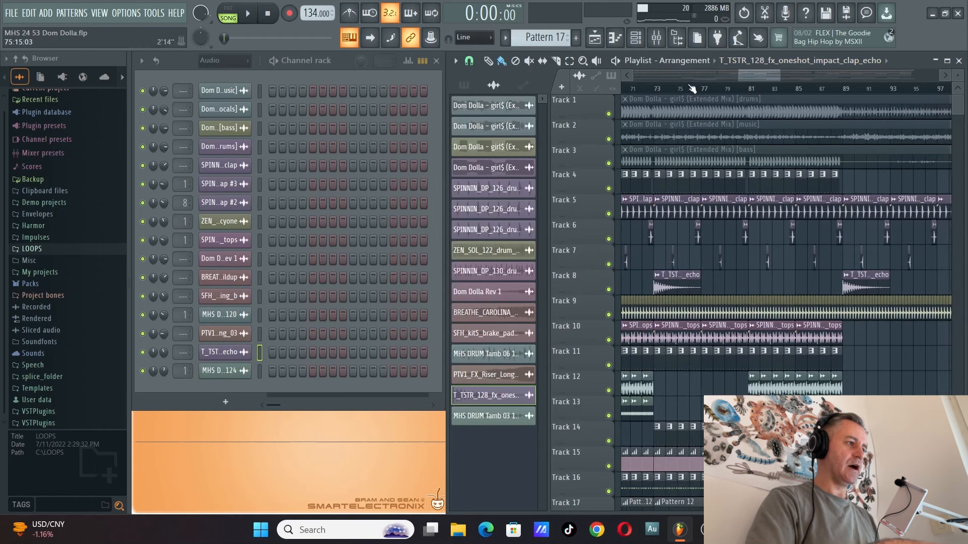
# Step: Solo Track 4, select its Pattern 1 clip and listen to it from bar 73
pyautogui.click(656, 88)
pyautogui.rightClick(609, 188)
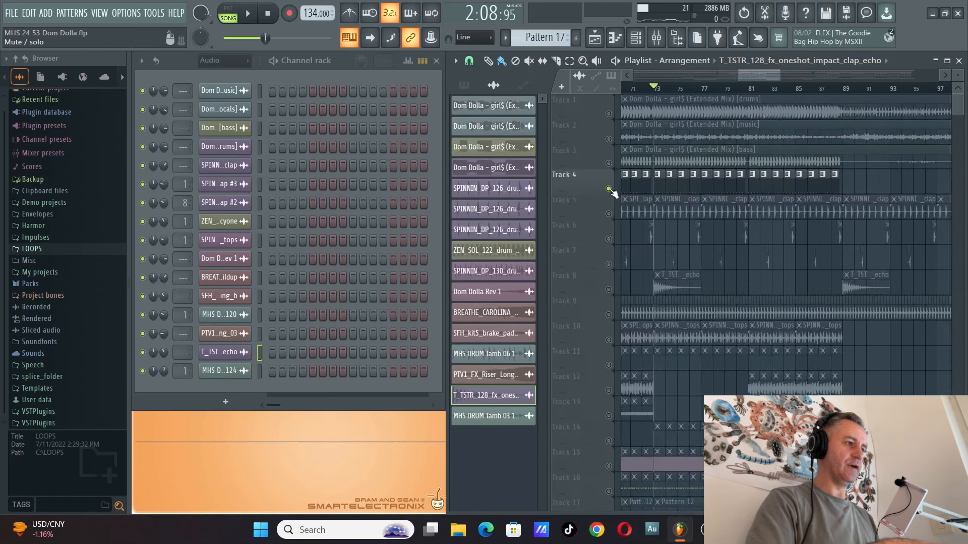
pyautogui.click(657, 184)
pyautogui.press('space')
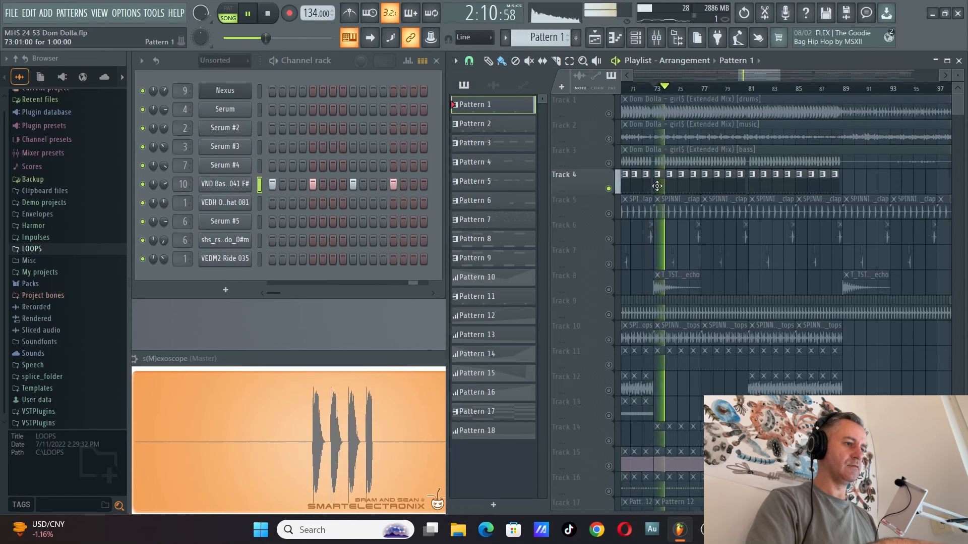
pyautogui.press('space')
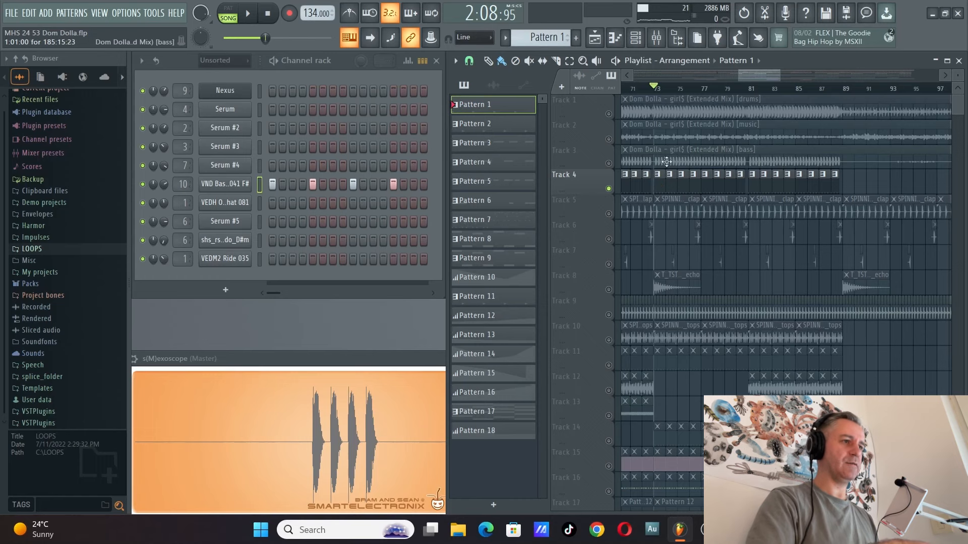
# Step: Enlarge the playlist and unmute the original drums, music and bass stem clips, with only Tracks 1 to 3 enabled
pyautogui.scroll(2, 666, 121)
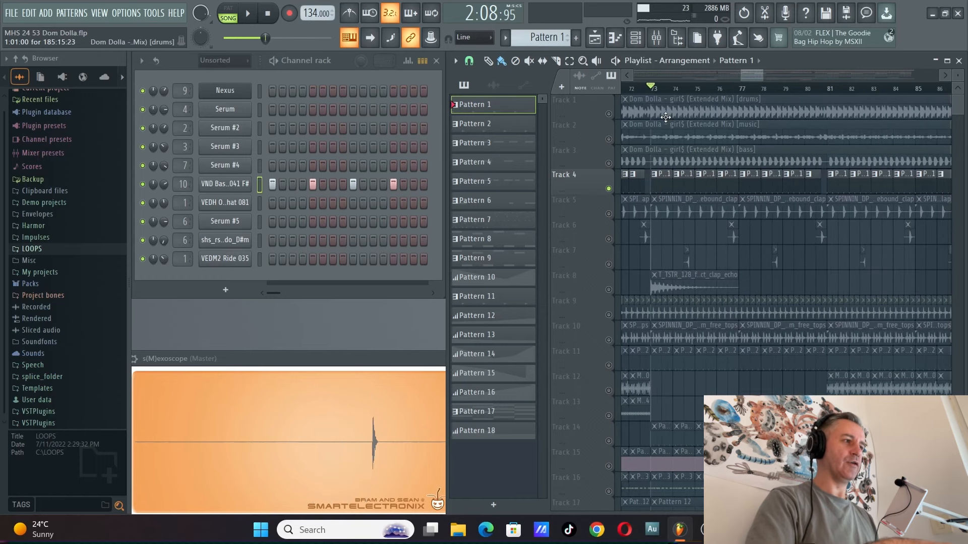
pyautogui.click(632, 109)
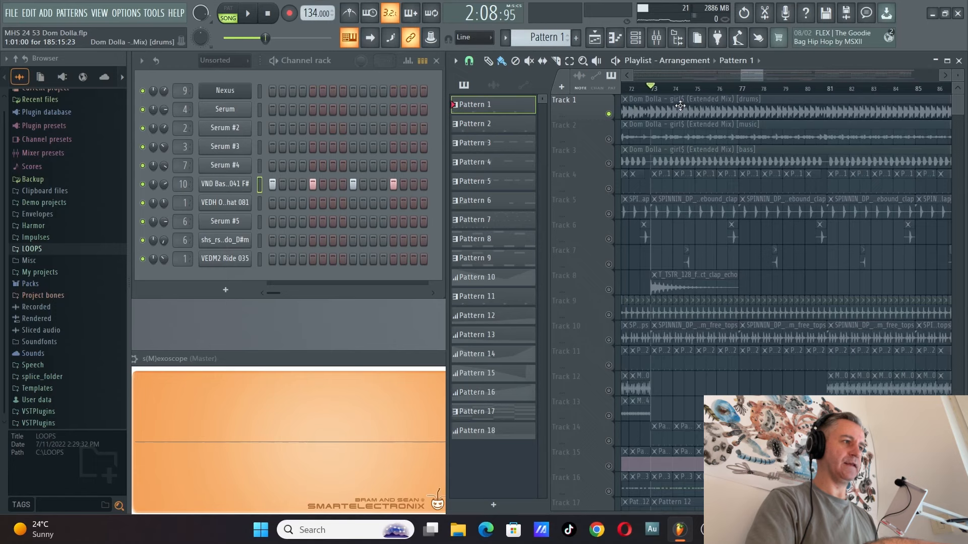
pyautogui.doubleClick(818, 60)
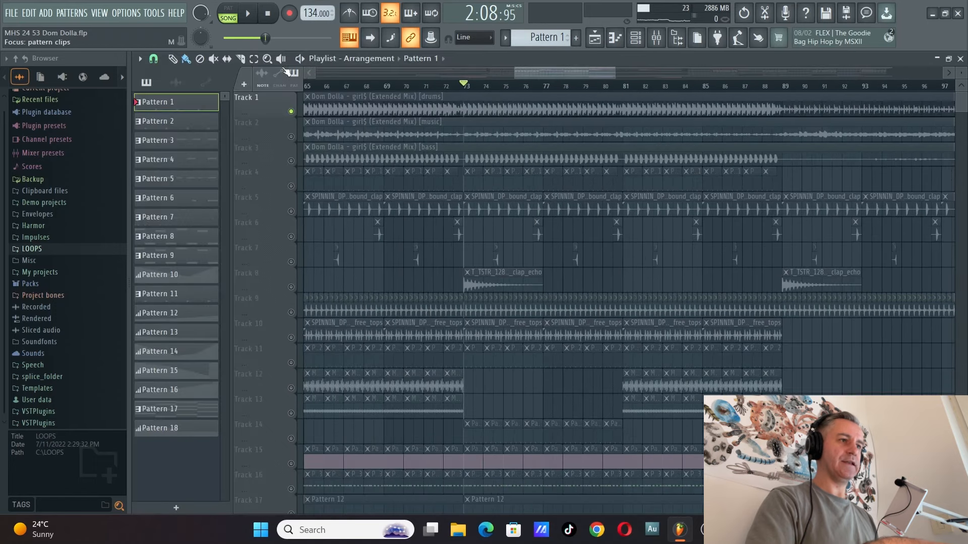
pyautogui.click(213, 59)
pyautogui.click(291, 136)
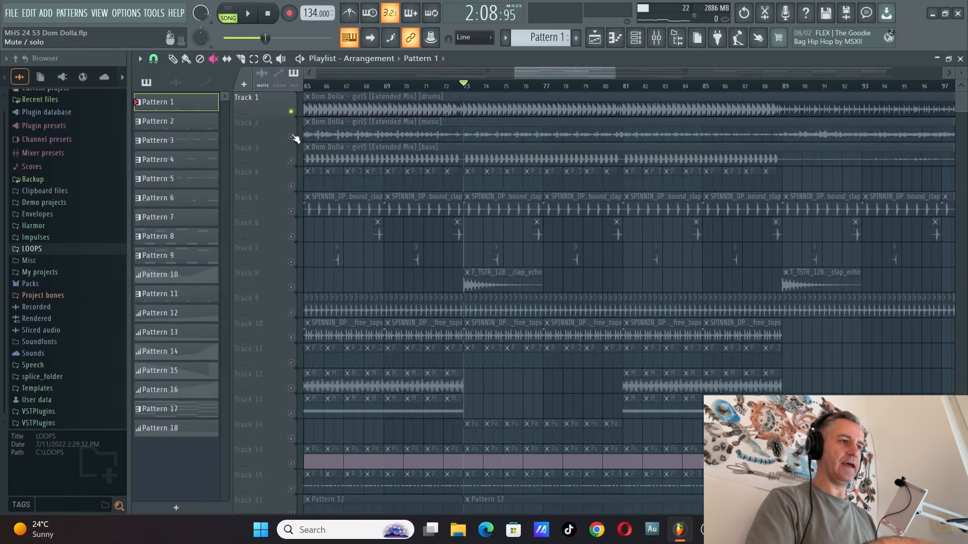
pyautogui.click(290, 160)
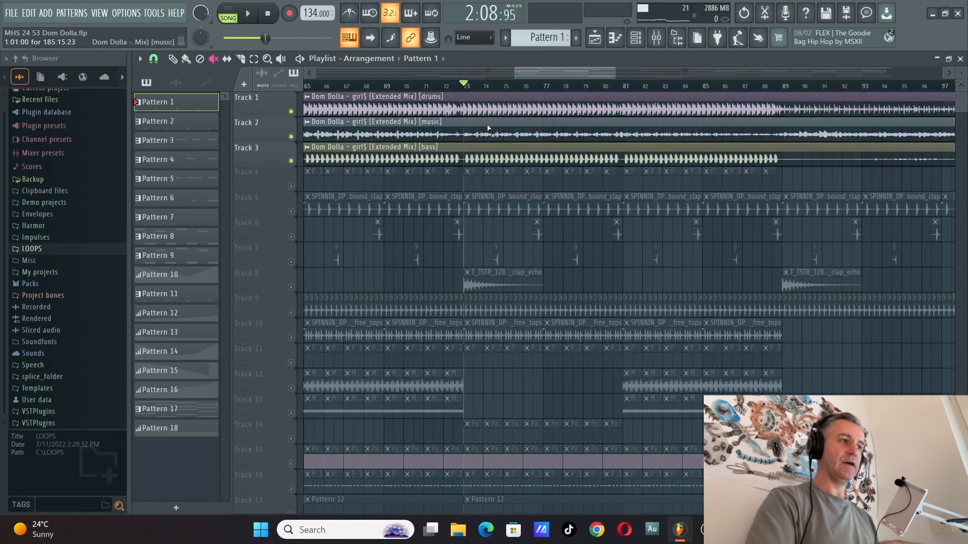
# Step: Examine the original song's separated stems in the playlist, including the vocals on Track 27
pyautogui.scroll(3, 483, 111)
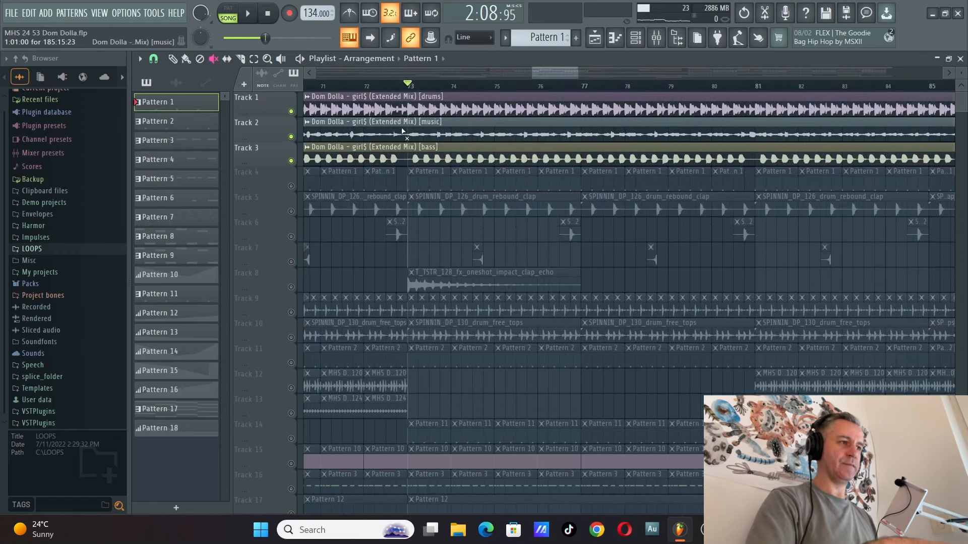
pyautogui.scroll(-6, 480, 158)
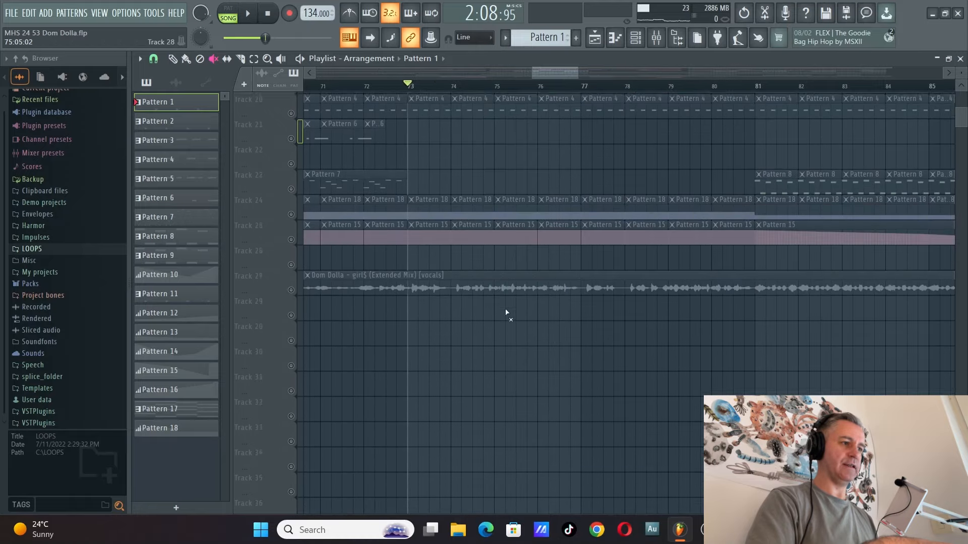
pyautogui.scroll(-3, 469, 288)
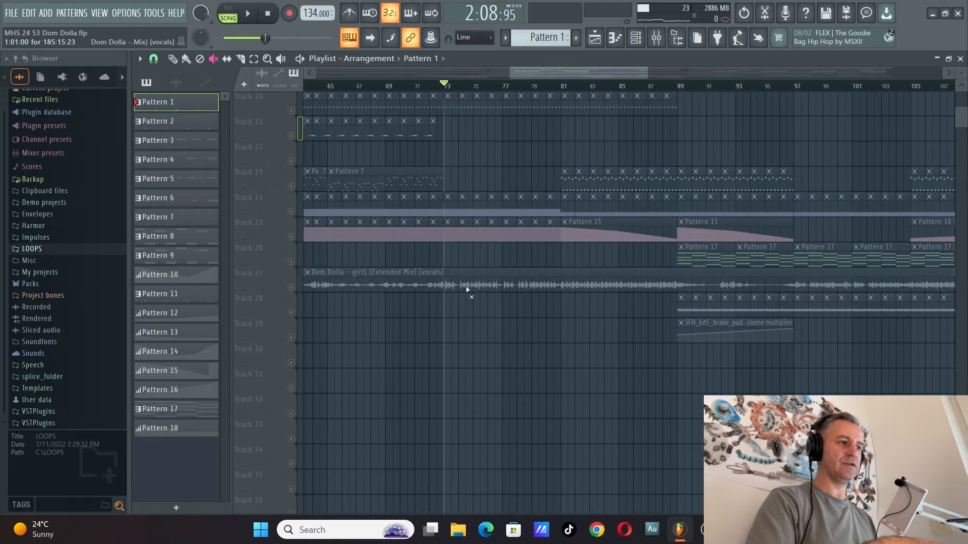
pyautogui.scroll(-3, 444, 286)
pyautogui.scroll(6, 446, 285)
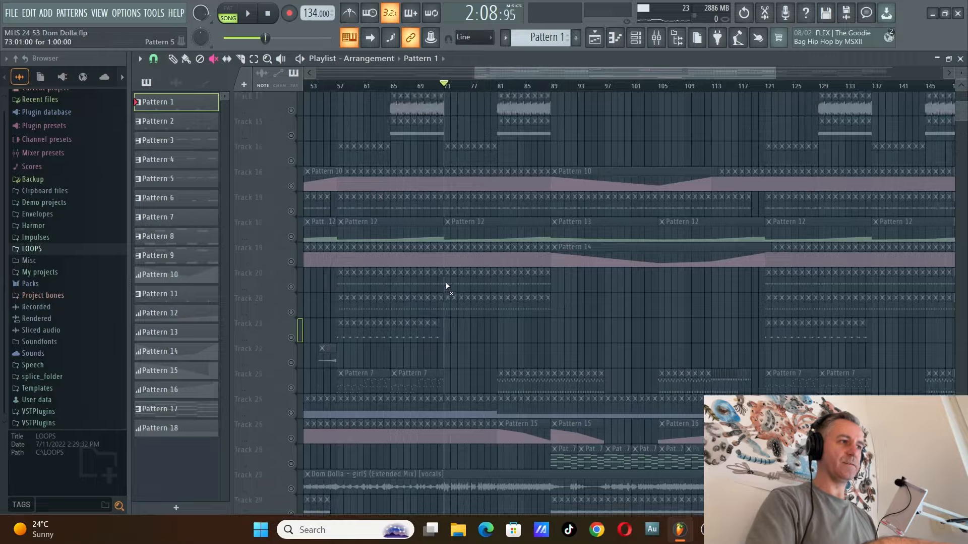
pyautogui.scroll(4, 452, 159)
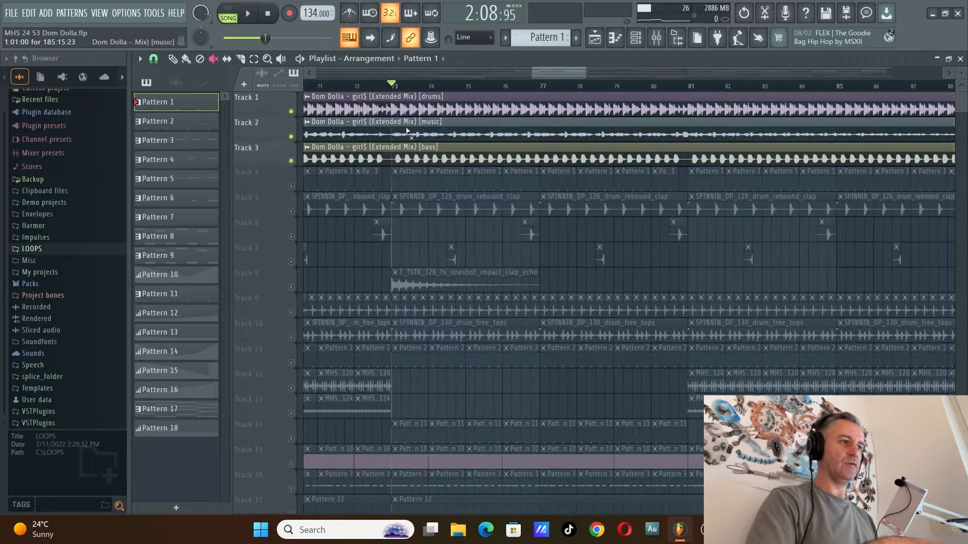
# Step: Solo Track 1 and listen to the original drums stem from bar 73
pyautogui.rightClick(291, 111)
pyautogui.scroll(1, 482, 117)
pyautogui.scroll(-4, 398, 114)
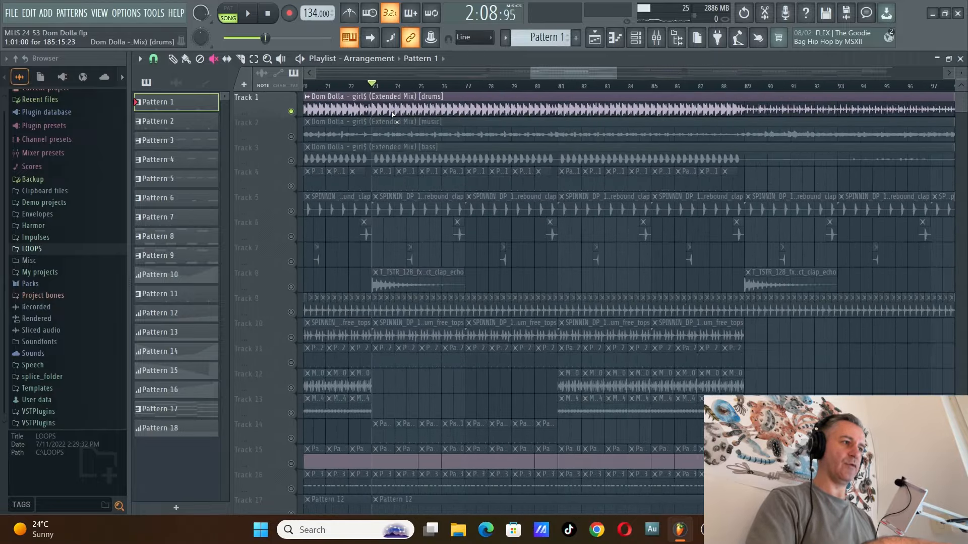
pyautogui.press('space')
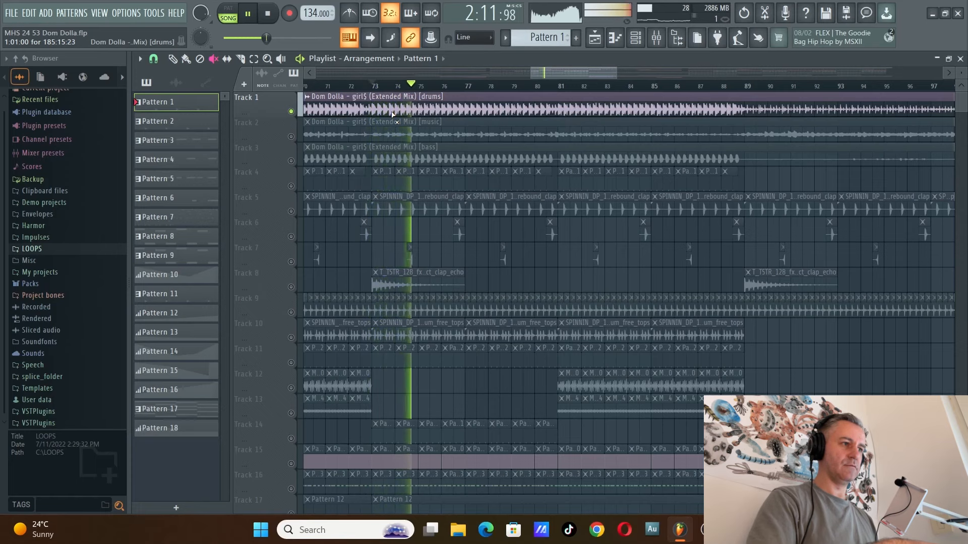
pyautogui.press('space')
# Step: Place the playhead at bar 57, examine the drums stem's waveform there and listen to it
pyautogui.scroll(-3, 668, 147)
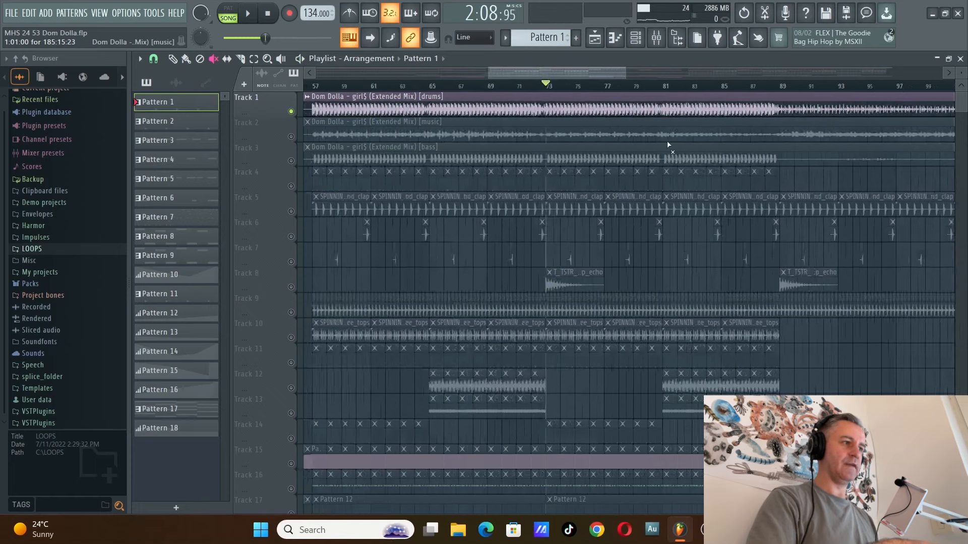
pyautogui.scroll(6, 668, 146)
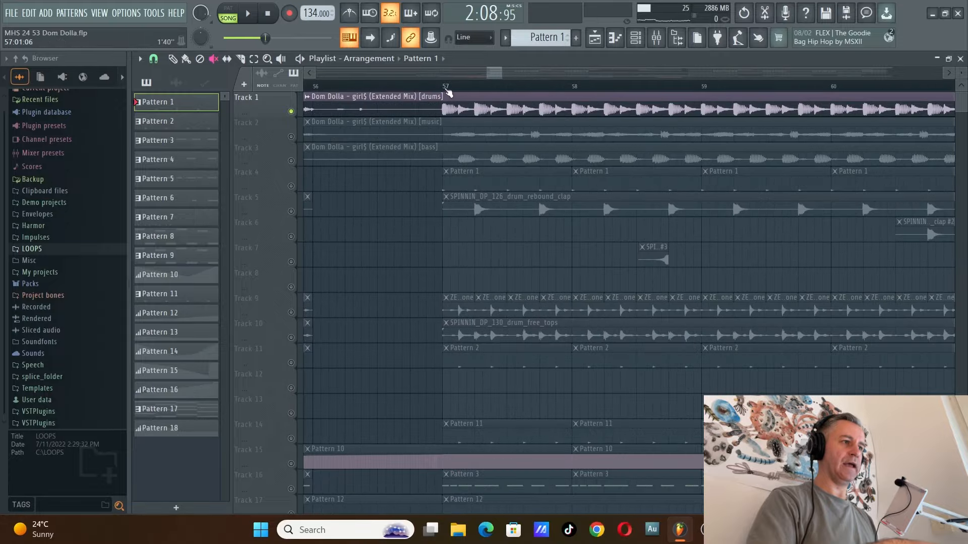
pyautogui.click(448, 92)
pyautogui.scroll(4, 448, 93)
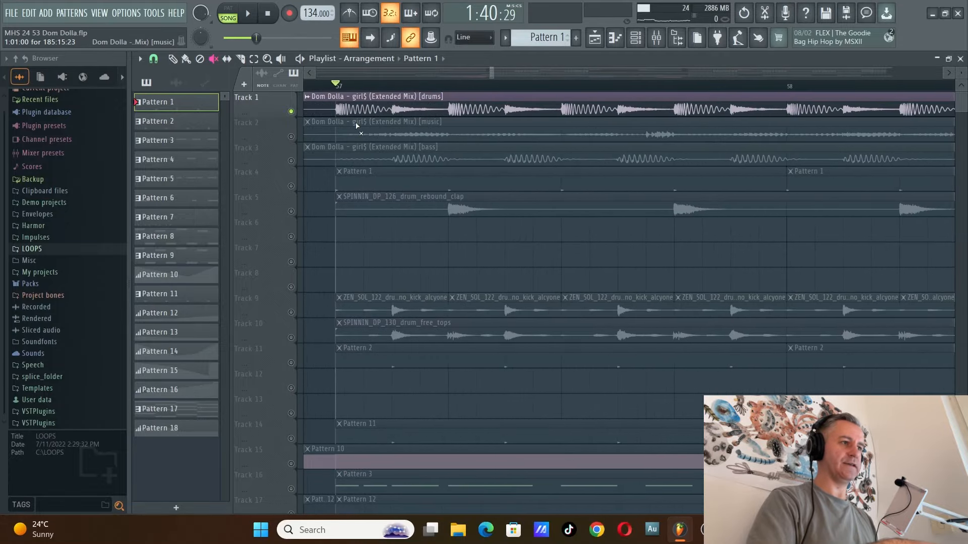
pyautogui.press('space')
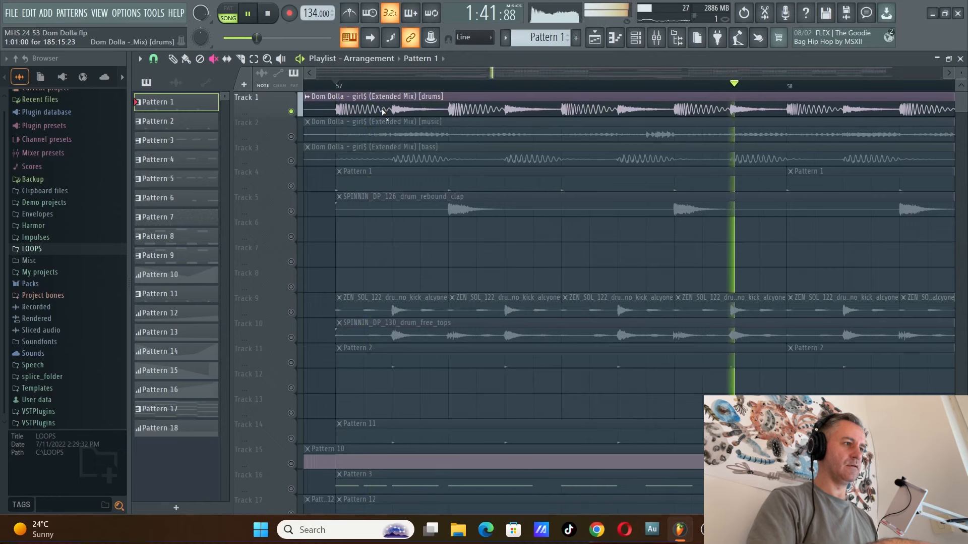
pyautogui.press('space')
# Step: Solo Track 4 and play its Pattern 1 clips from bar 57 to compare with the original drums
pyautogui.scroll(-4, 295, 188)
pyautogui.rightClick(291, 186)
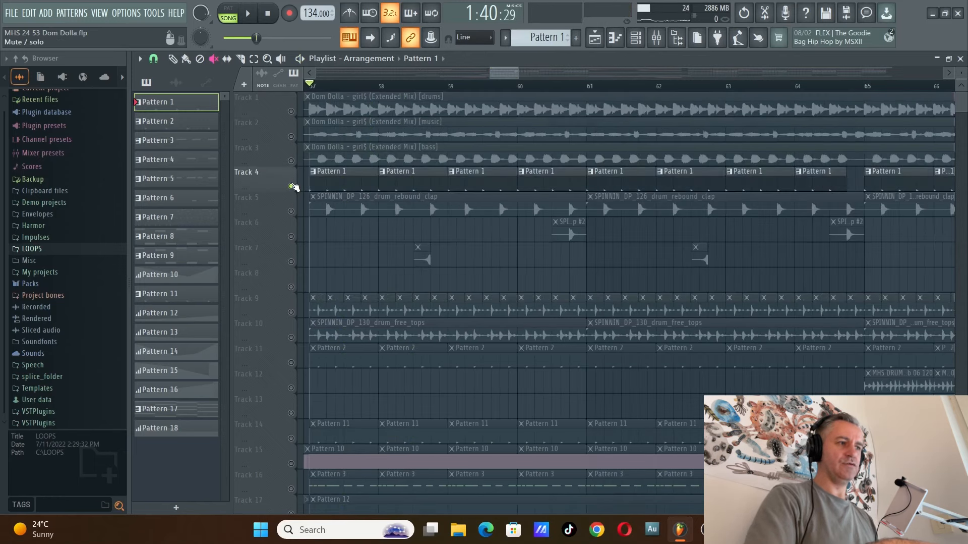
pyautogui.press('space')
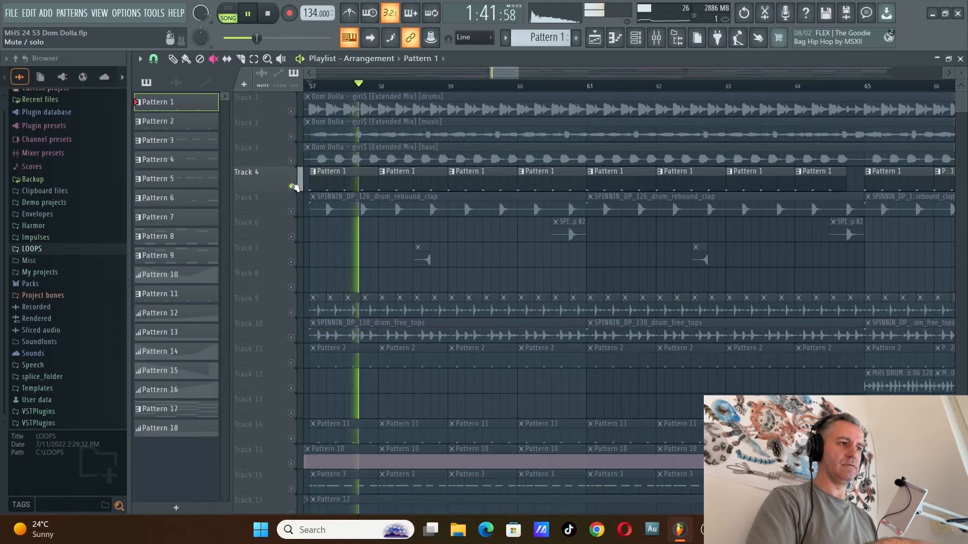
# Step: Stop playback and clear the track solo to make all playlist tracks audible again
pyautogui.press('space')
pyautogui.rightClick(290, 110)
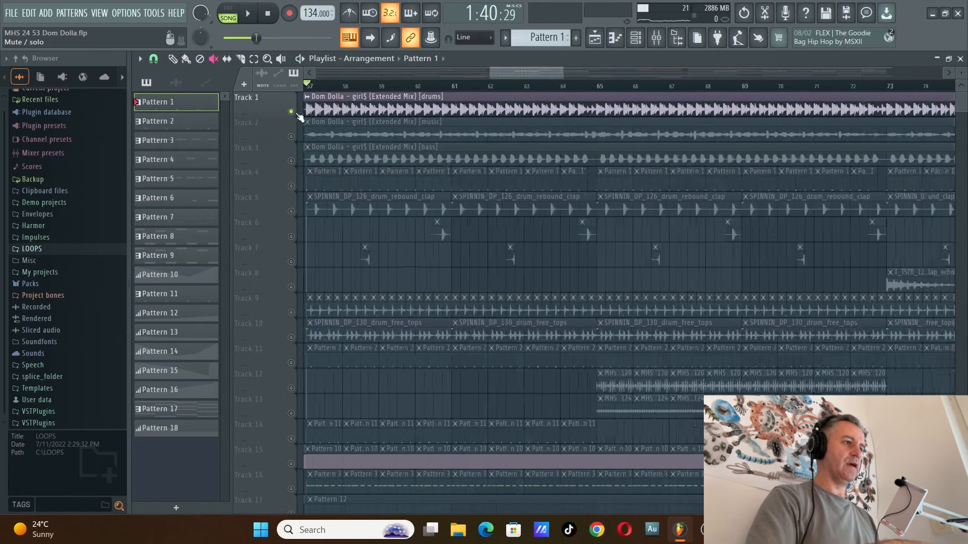
pyautogui.scroll(-5, 547, 134)
pyautogui.click(307, 124)
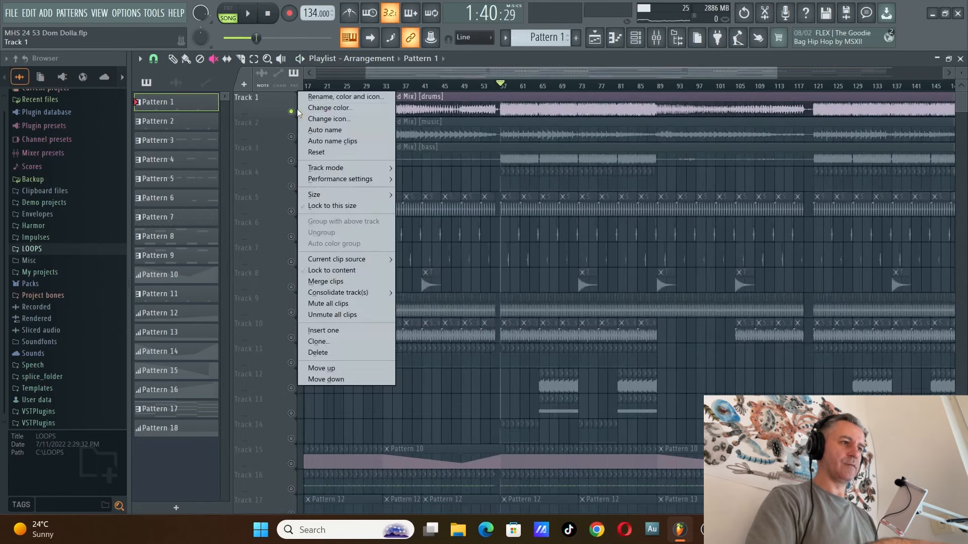
pyautogui.rightClick(291, 110)
pyautogui.moveTo(534, 106); pyautogui.dragTo(535, 157)
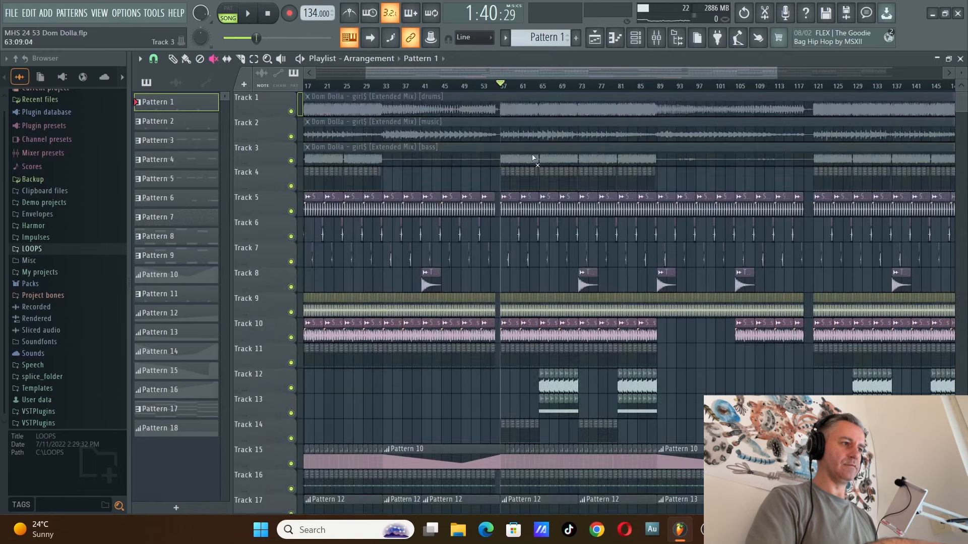
# Step: Solo Track 5 and unmute Tracks 6 and 7 to isolate the SPINNIN_DP_126_drum_rebound_clap layers
pyautogui.scroll(3, 629, 199)
pyautogui.doubleClick(837, 60)
pyautogui.scroll(3, 835, 68)
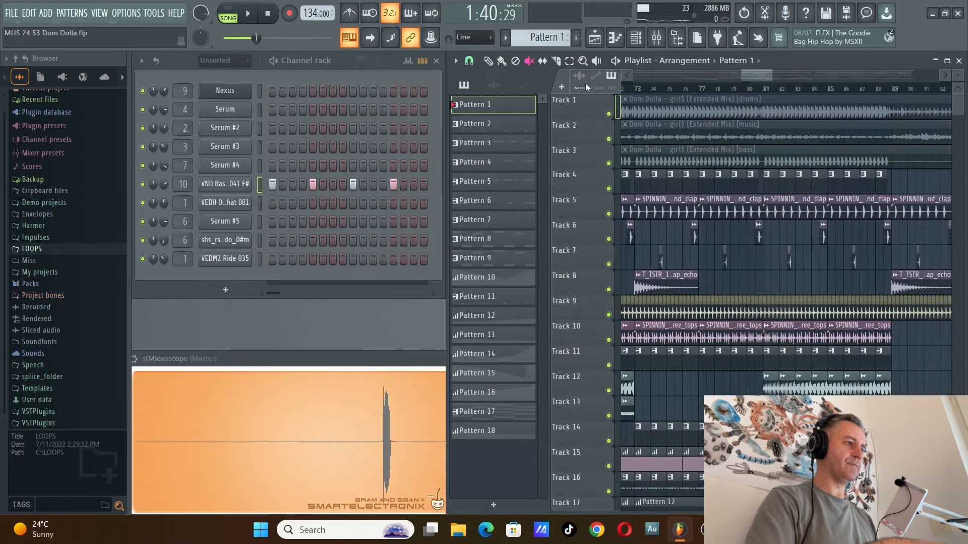
pyautogui.keyDown('ctrl'); pyautogui.click(609, 214); pyautogui.keyUp('ctrl')
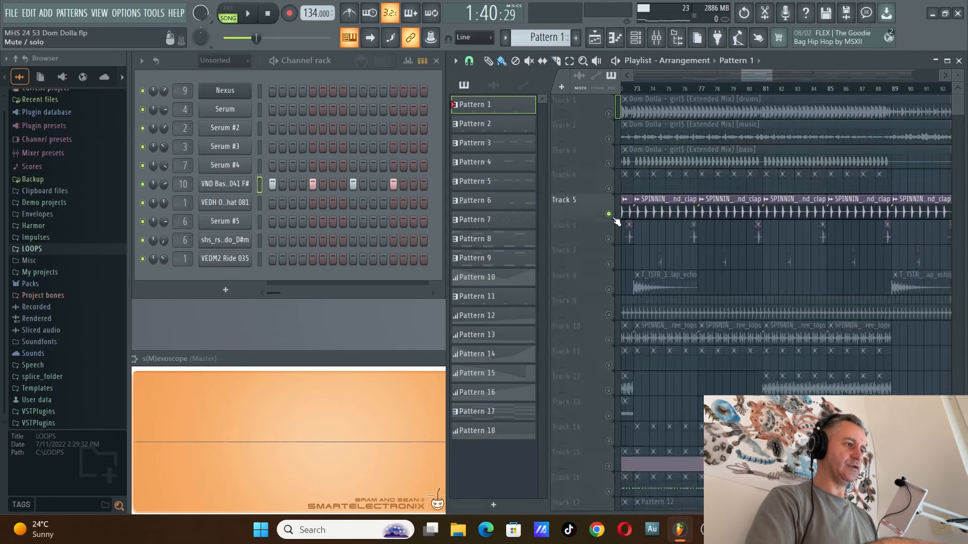
pyautogui.click(608, 238)
pyautogui.click(609, 264)
pyautogui.click(658, 212)
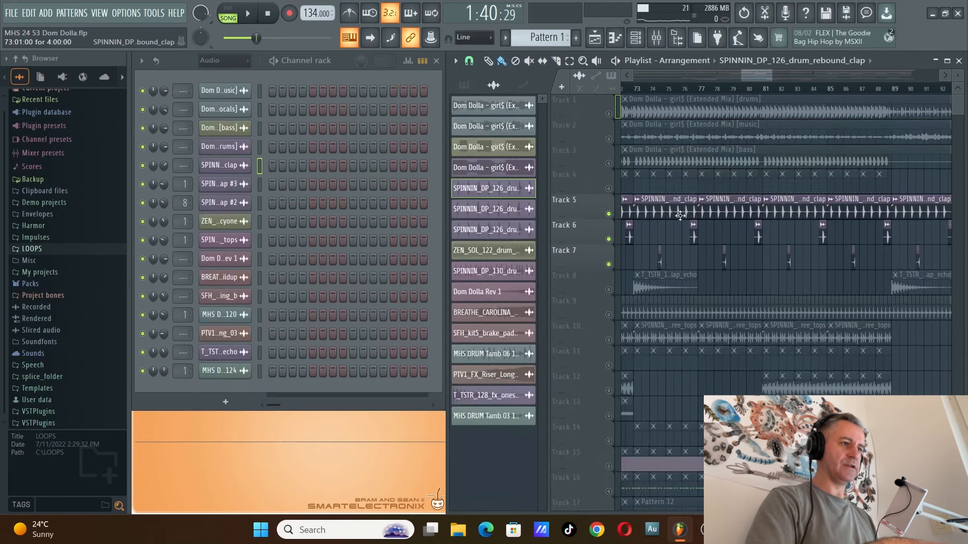
pyautogui.click(947, 60)
# Step: Examine the clap clips on Tracks 5 to 7 around bars 73 to 77 and play them from bars 74 and 76
pyautogui.scroll(5, 336, 211)
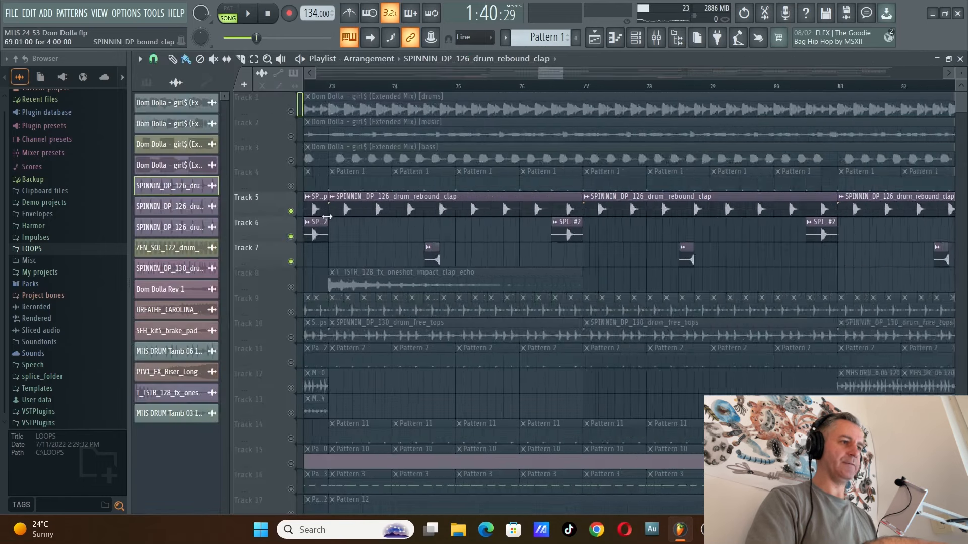
pyautogui.scroll(-3, 378, 208)
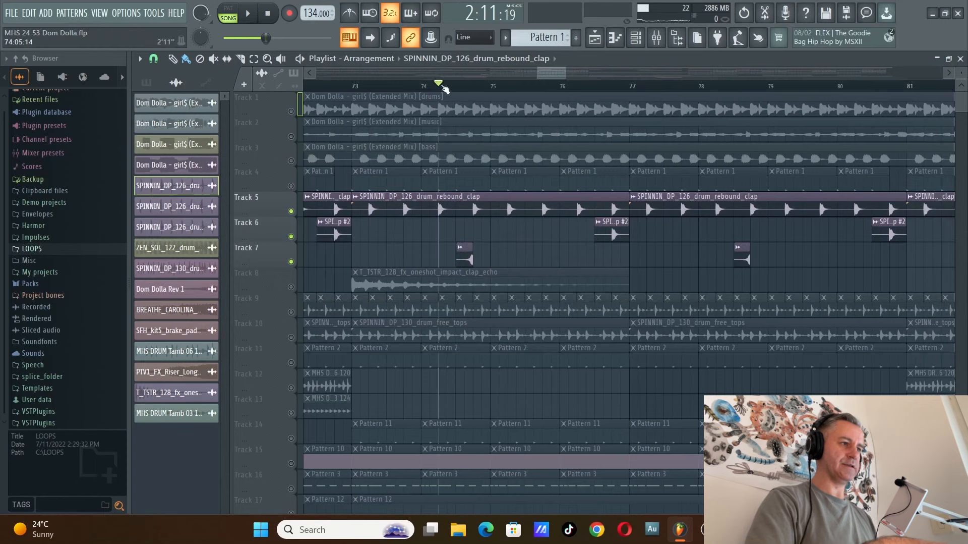
pyautogui.scroll(6, 444, 88)
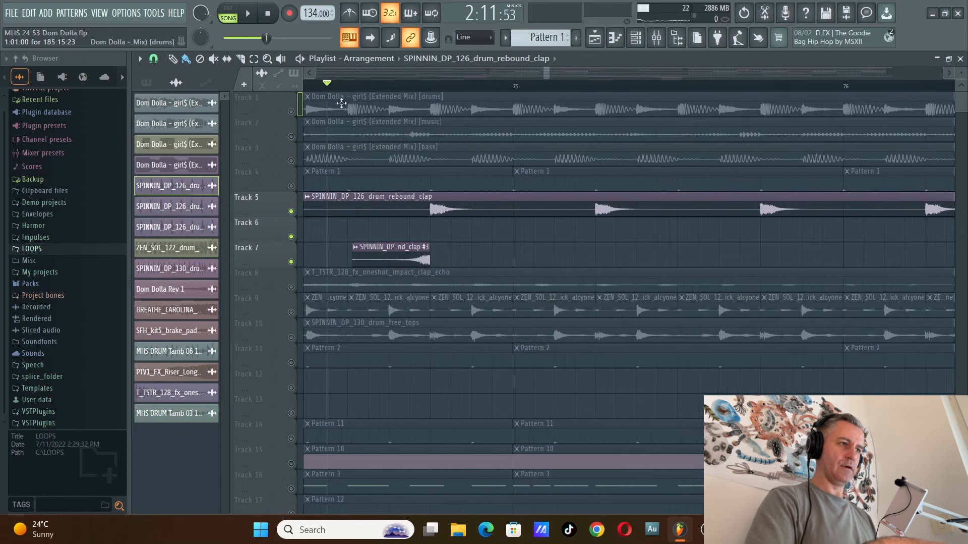
pyautogui.scroll(-4, 408, 247)
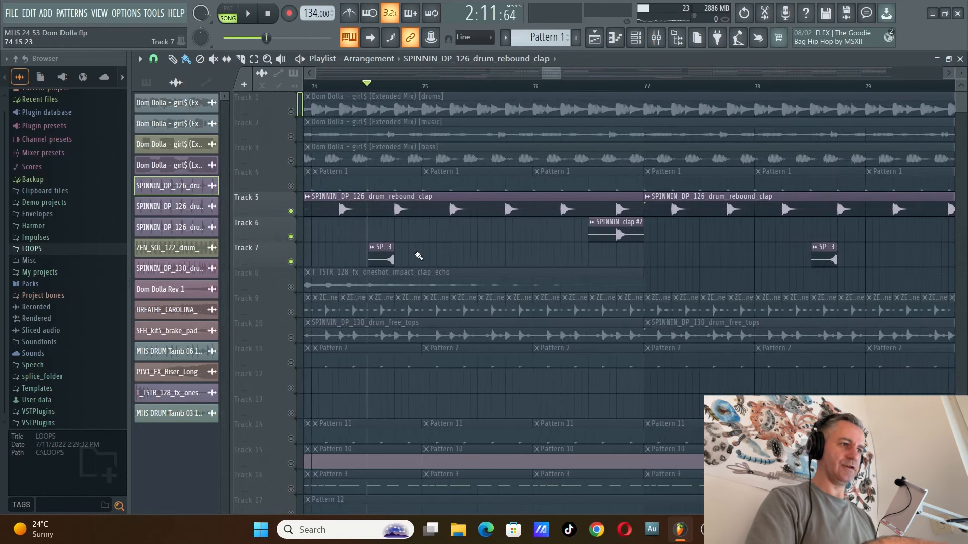
pyautogui.press('space')
pyautogui.press('space')
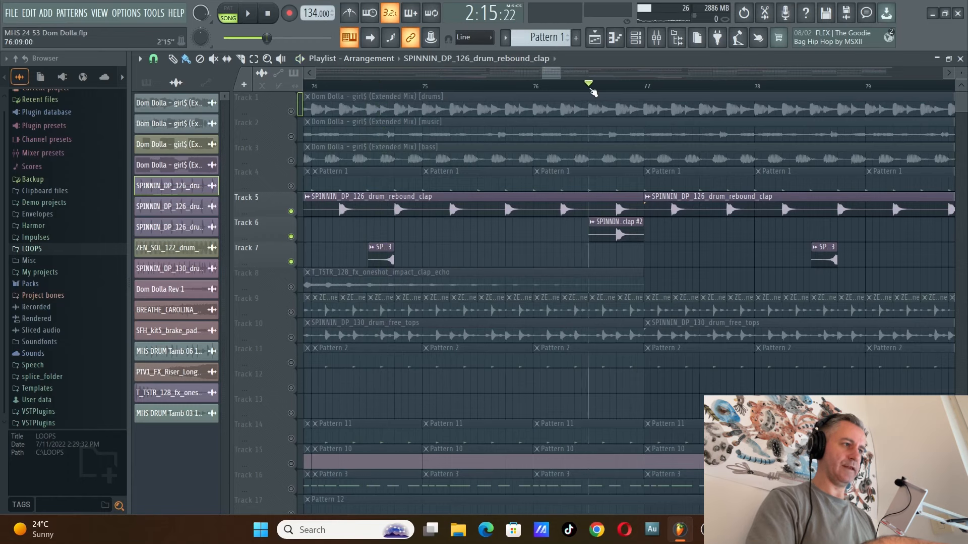
pyautogui.press('space')
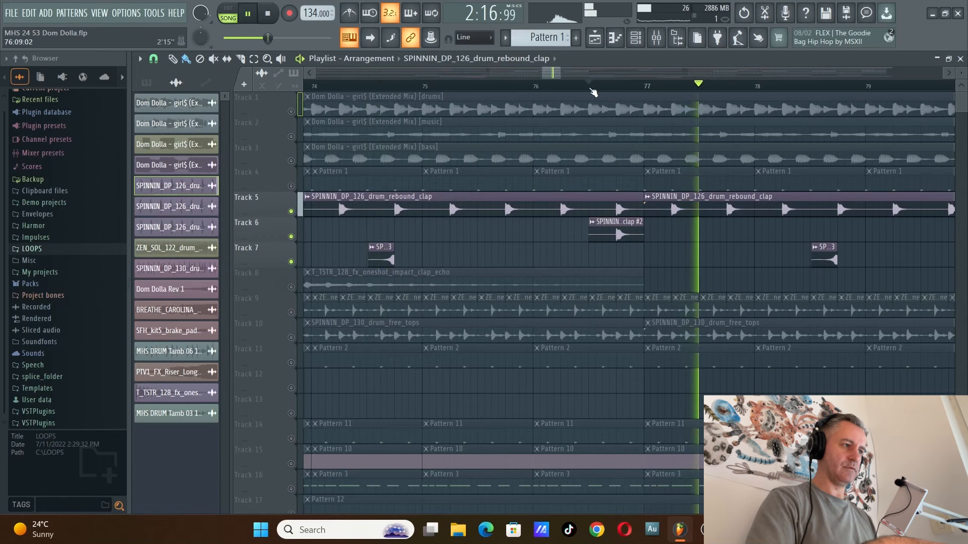
pyautogui.press('space')
# Step: Inspect the audio clip settings of the reversed clap on Track 7 in bar 74 and close them
pyautogui.scroll(2, 384, 257)
pyautogui.doubleClick(481, 255)
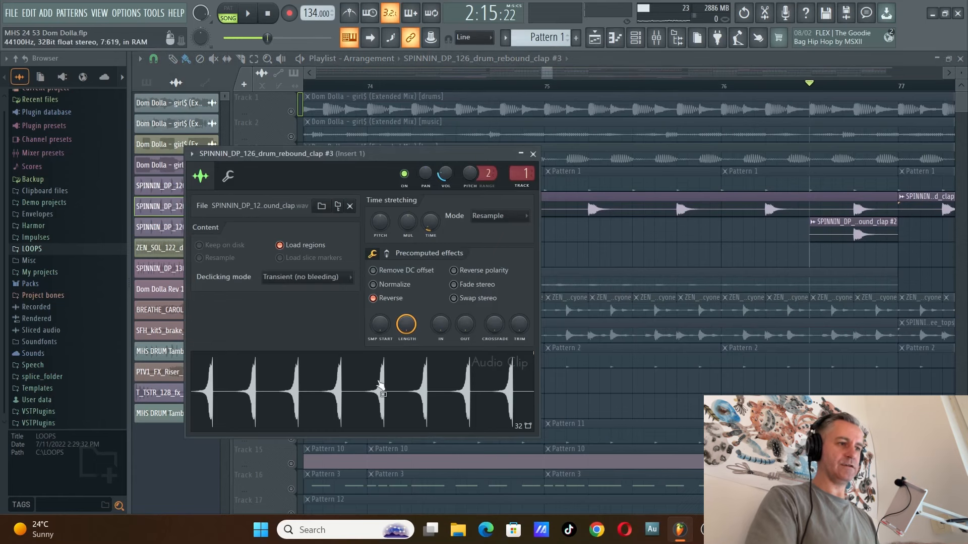
pyautogui.press('Escape')
# Step: Place the playhead just before the reversed clap in bar 74 and listen to it leading into the main clap
pyautogui.scroll(3, 512, 89)
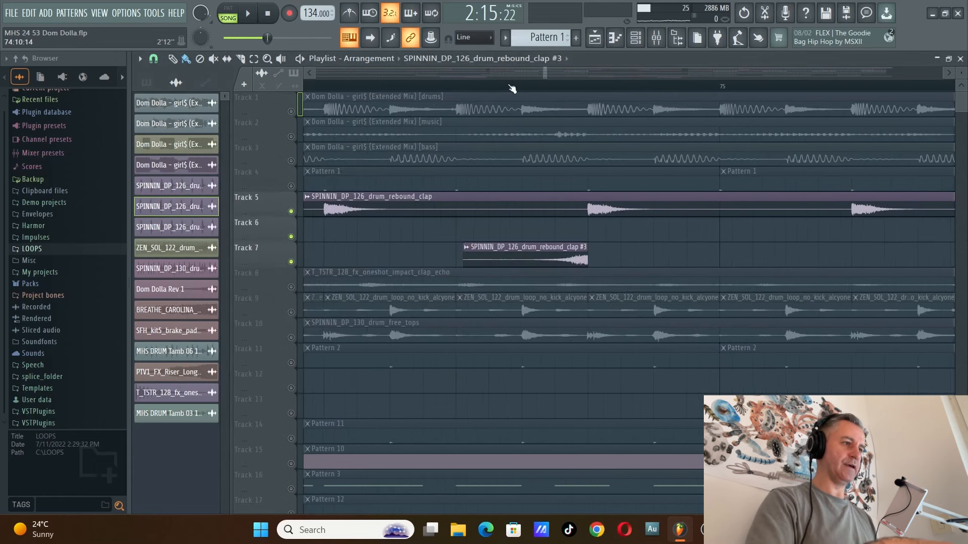
pyautogui.click(462, 87)
pyautogui.press('space')
pyautogui.press('space')
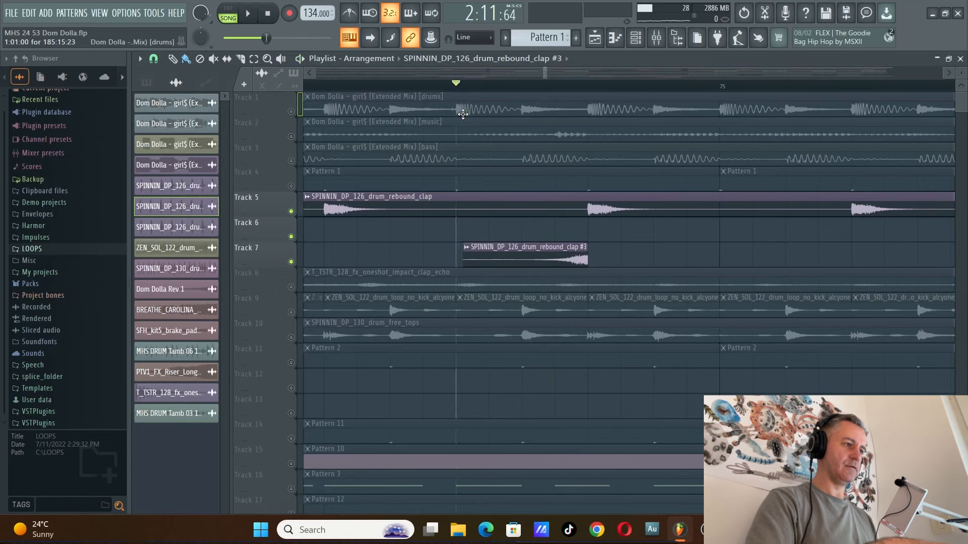
pyautogui.press('space')
pyautogui.press('space')
# Step: Inspect the audio clip settings of the second clap layer on Track 6 in bar 76 and close them
pyautogui.scroll(-4, 395, 242)
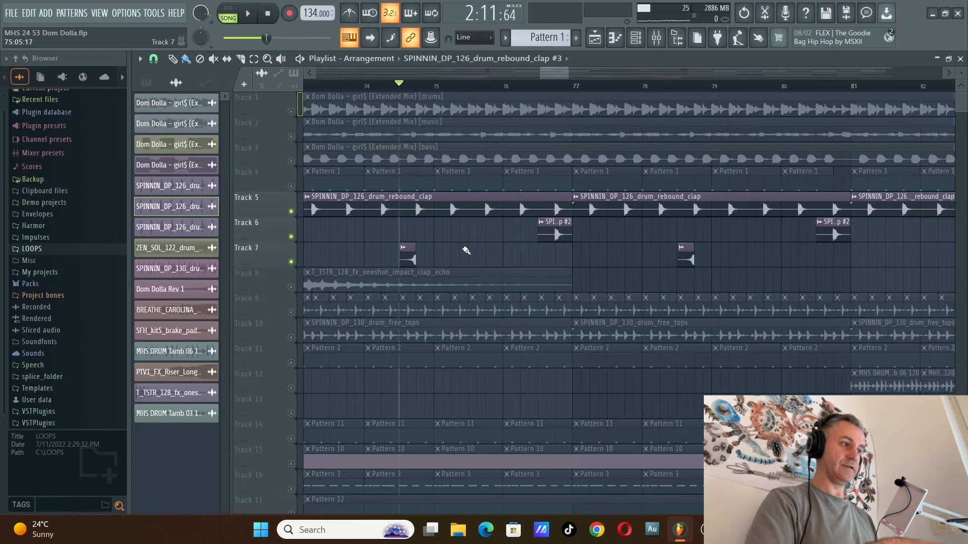
pyautogui.scroll(4, 542, 252)
pyautogui.scroll(-4, 540, 225)
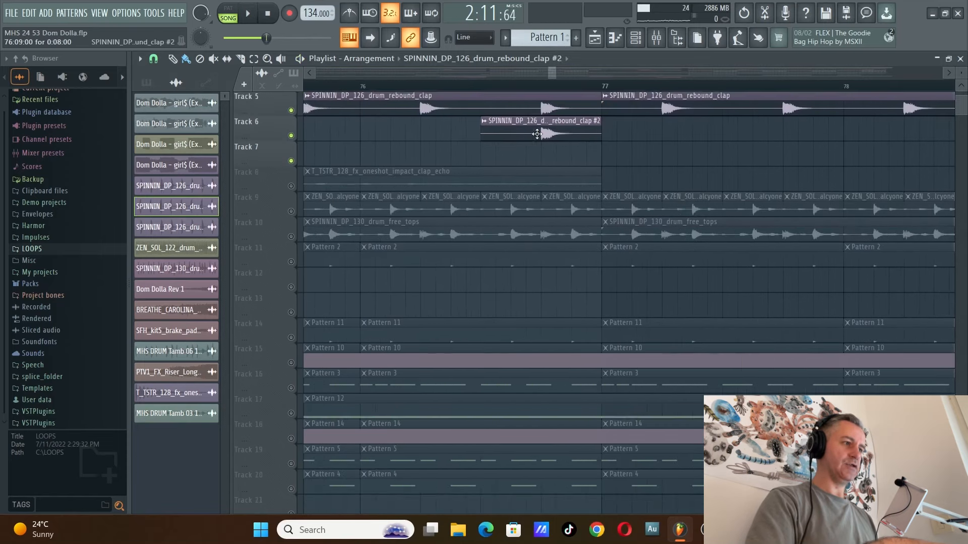
pyautogui.doubleClick(537, 133)
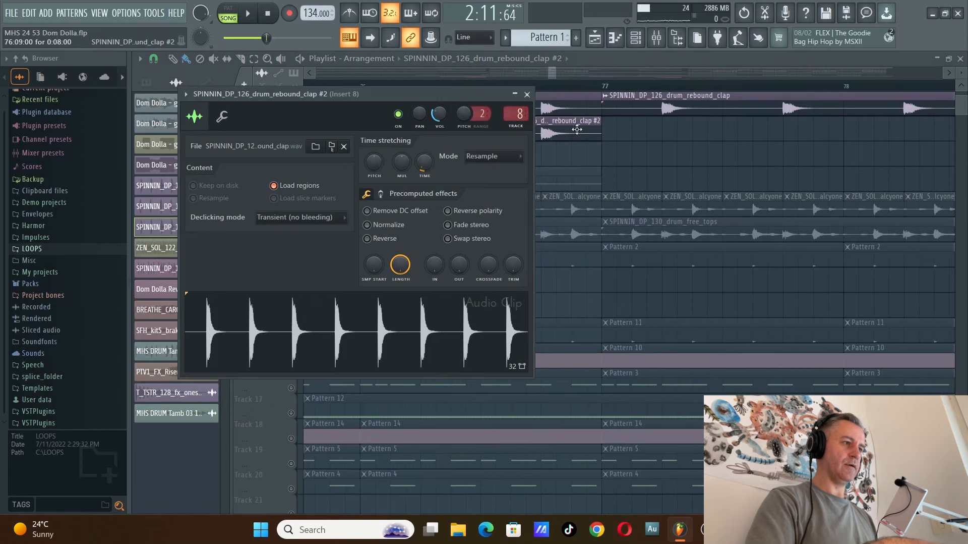
pyautogui.click(527, 94)
# Step: Examine the effects on mixer Insert 8, opening Fruity Reeverb 2, and close the mixer
pyautogui.click(665, 36)
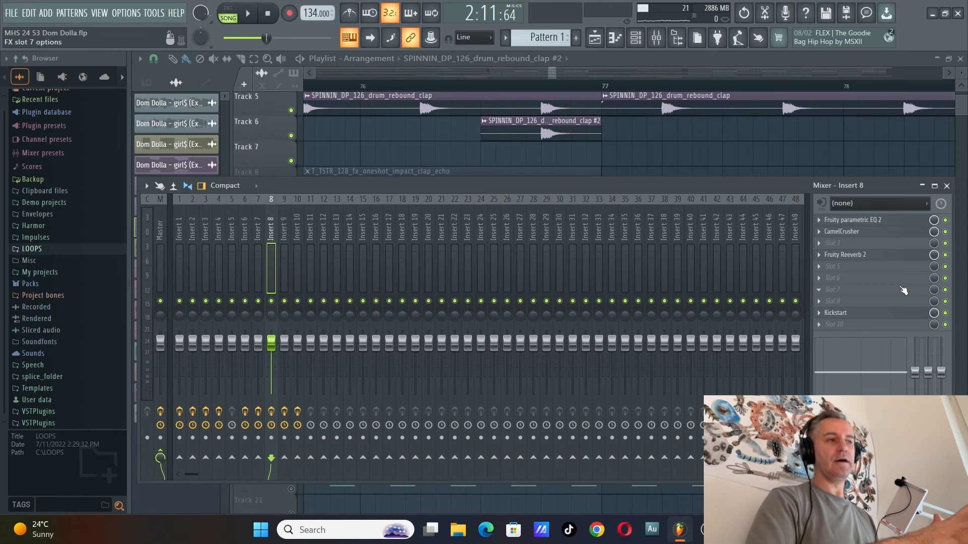
pyautogui.click(885, 256)
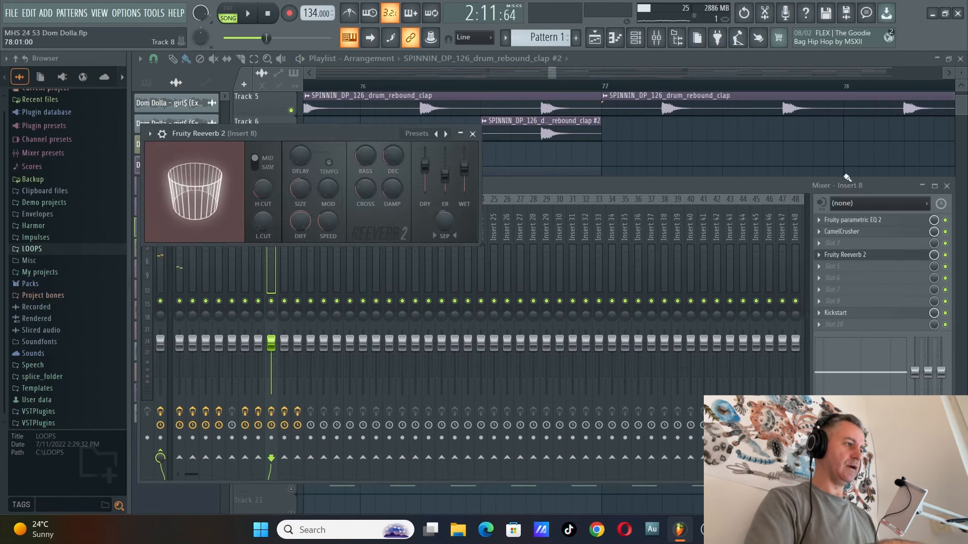
pyautogui.click(946, 185)
pyautogui.press('F6')
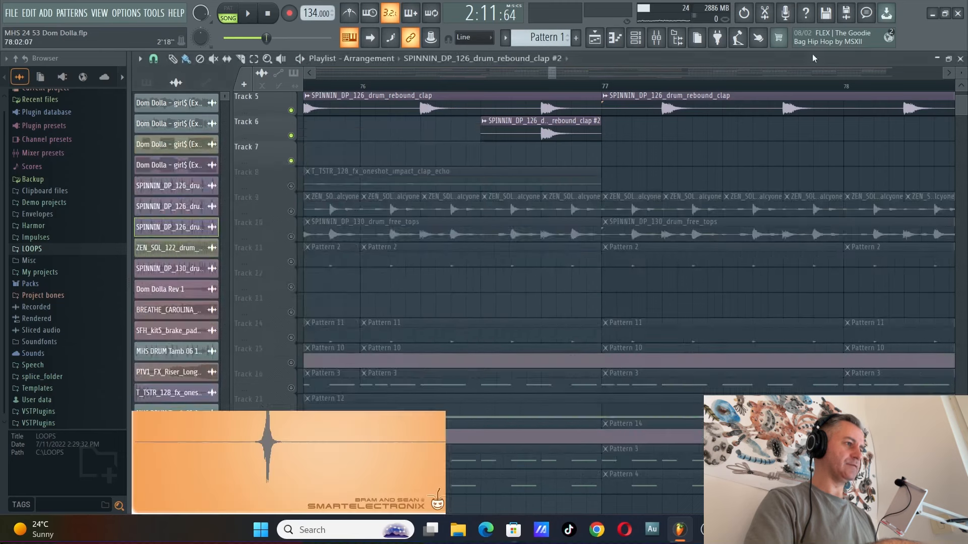
# Step: Solo Track 6 and listen to its reverbed clap from just before the hit in bar 76
pyautogui.scroll(1, 747, 143)
pyautogui.click(713, 89)
pyautogui.scroll(-2, 616, 146)
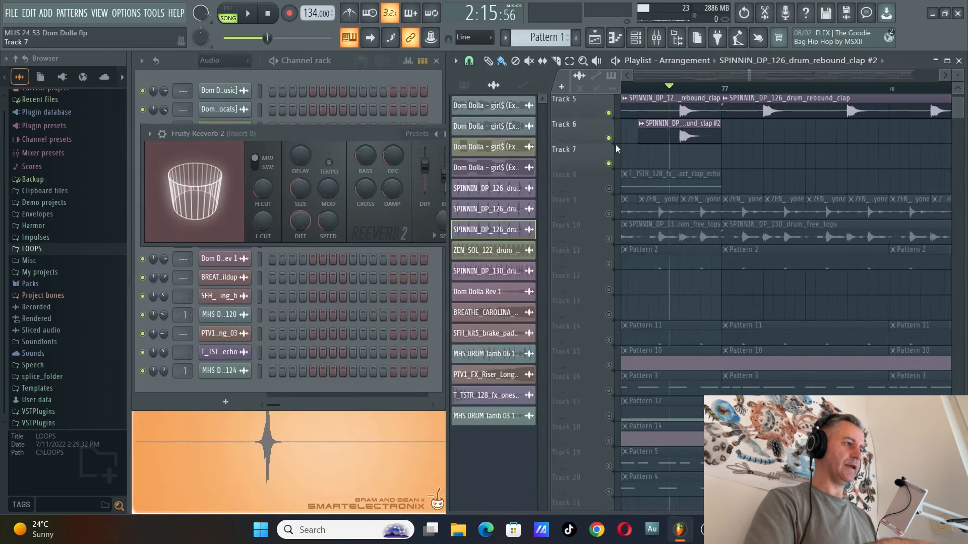
pyautogui.press('space')
pyautogui.press('space')
pyautogui.rightClick(609, 138)
pyautogui.press('space')
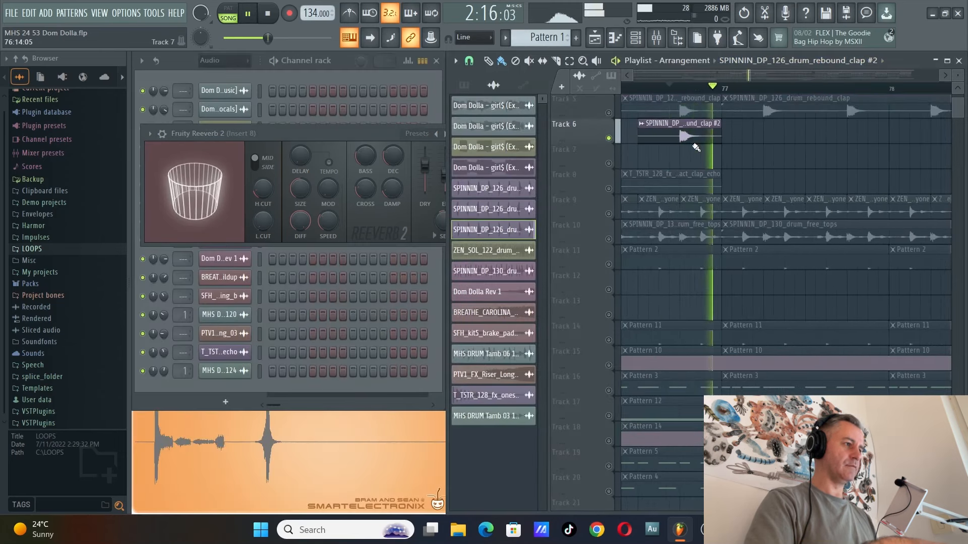
pyautogui.press('space')
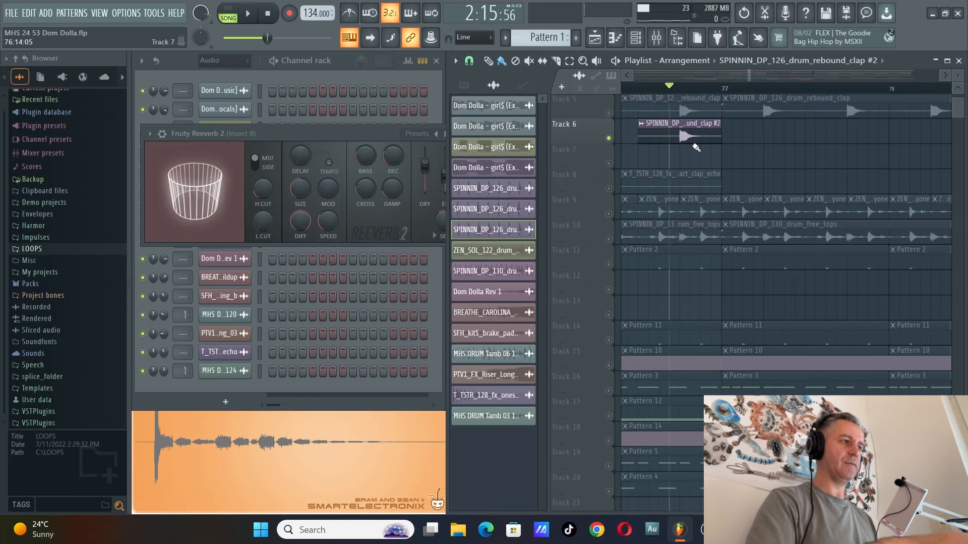
# Step: Unmute Track 5 alongside Track 6 to combine the two clap layers, and close the Fruity Reeverb 2 window
pyautogui.scroll(3, 697, 147)
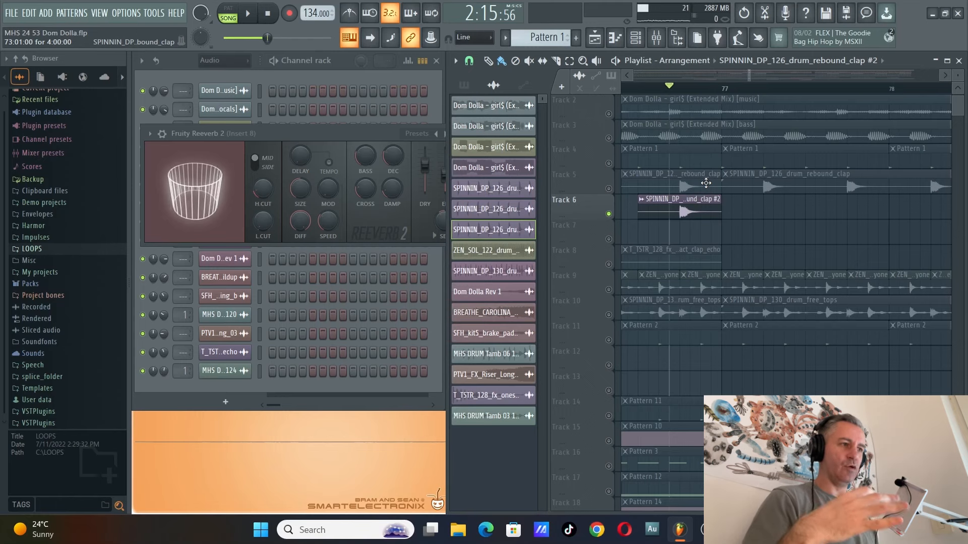
pyautogui.scroll(-2, 676, 199)
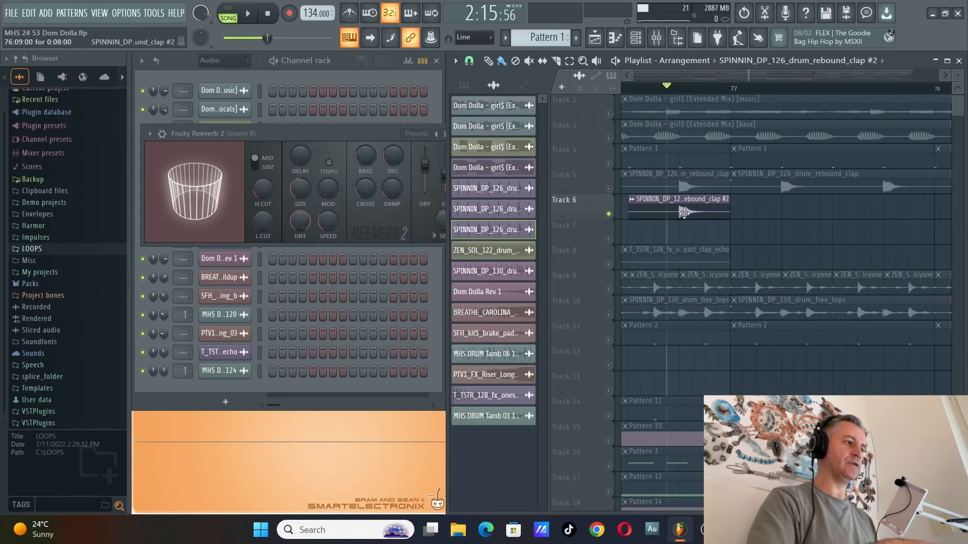
pyautogui.scroll(2, 685, 210)
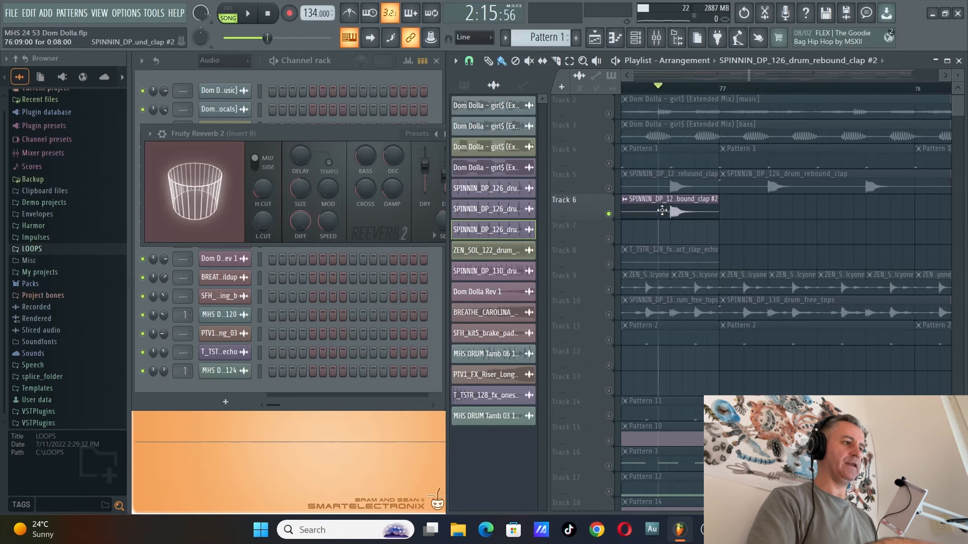
pyautogui.click(609, 188)
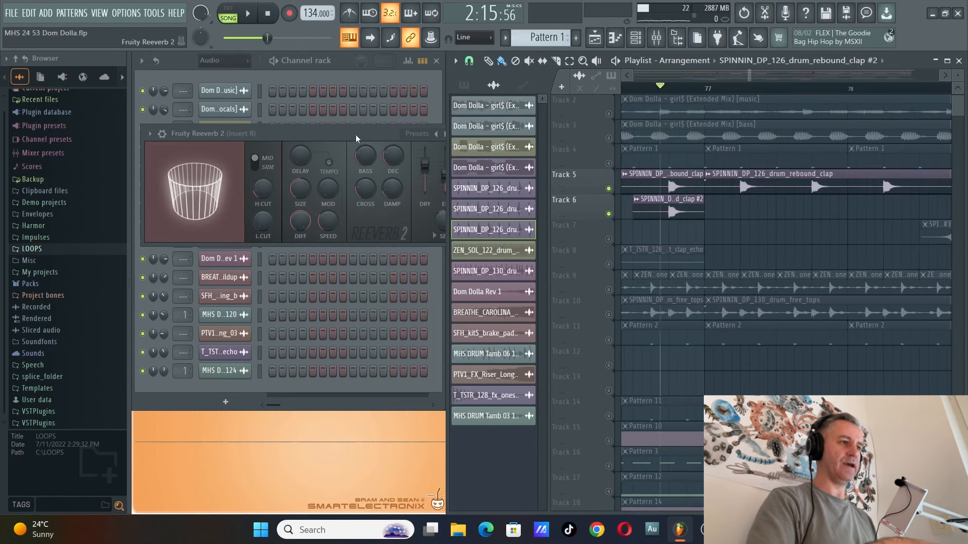
pyautogui.click(288, 132)
pyautogui.press('Escape')
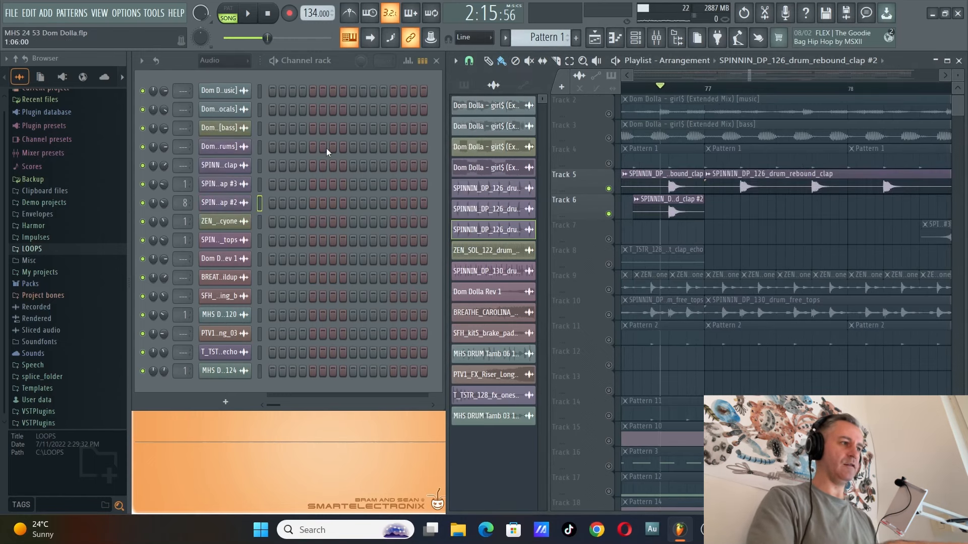
pyautogui.click(678, 182)
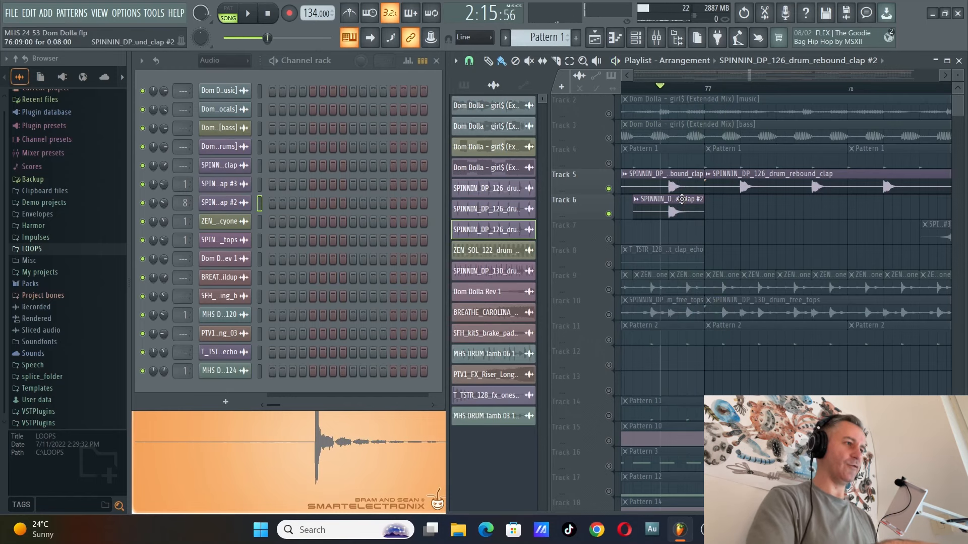
# Step: Solo Track 8, place the playhead at bar 73 and listen to the T_TSTR_128 impact clap echo
pyautogui.scroll(-5, 706, 104)
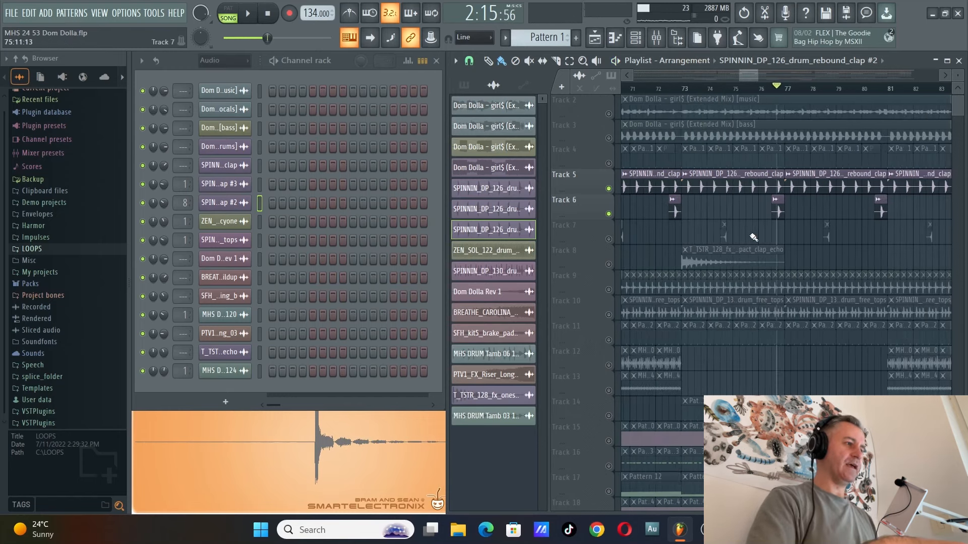
pyautogui.click(618, 263)
pyautogui.click(687, 92)
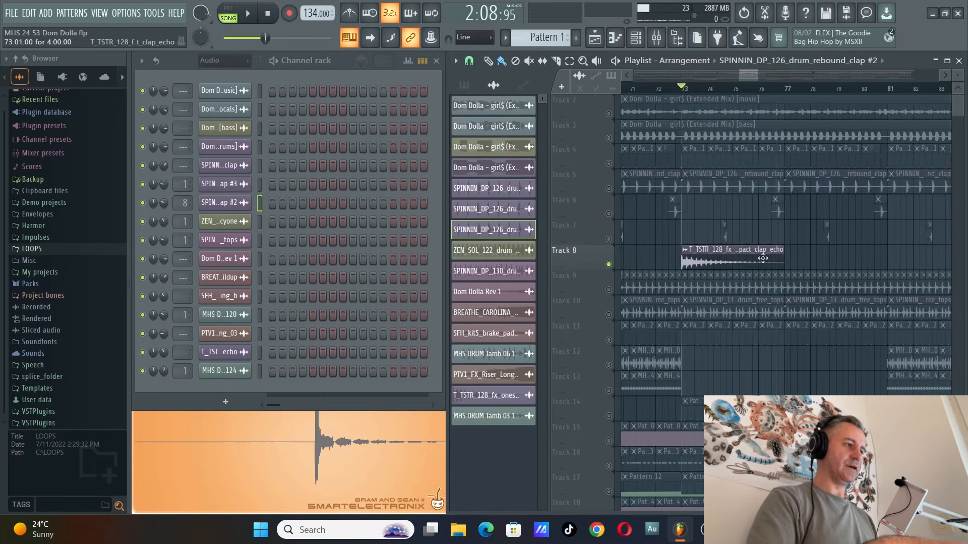
pyautogui.scroll(-1, 730, 223)
pyautogui.scroll(-5, 730, 223)
pyautogui.press('space')
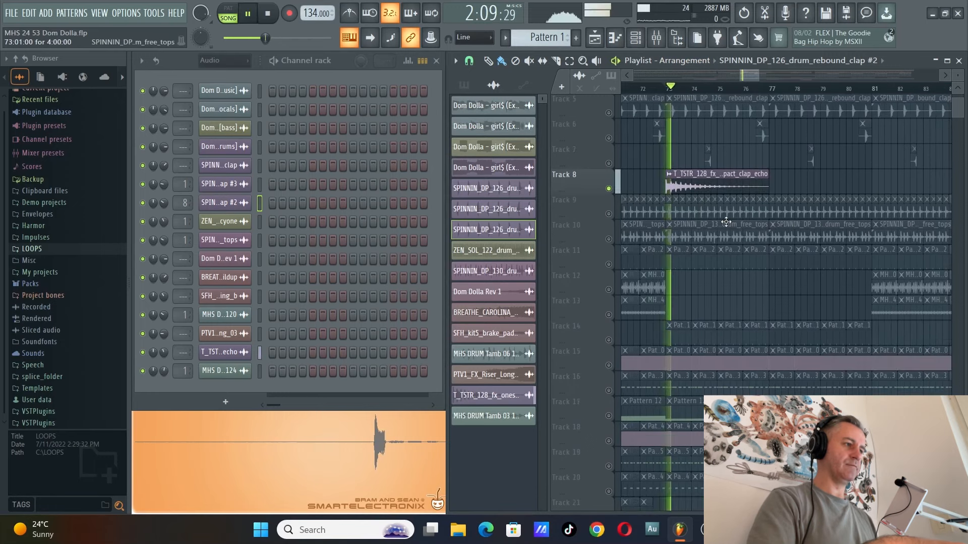
pyautogui.press('space')
# Step: Solo Track 9 and listen to its ZEN_SOL_122 kick loop from bar 73
pyautogui.scroll(-2, 730, 205)
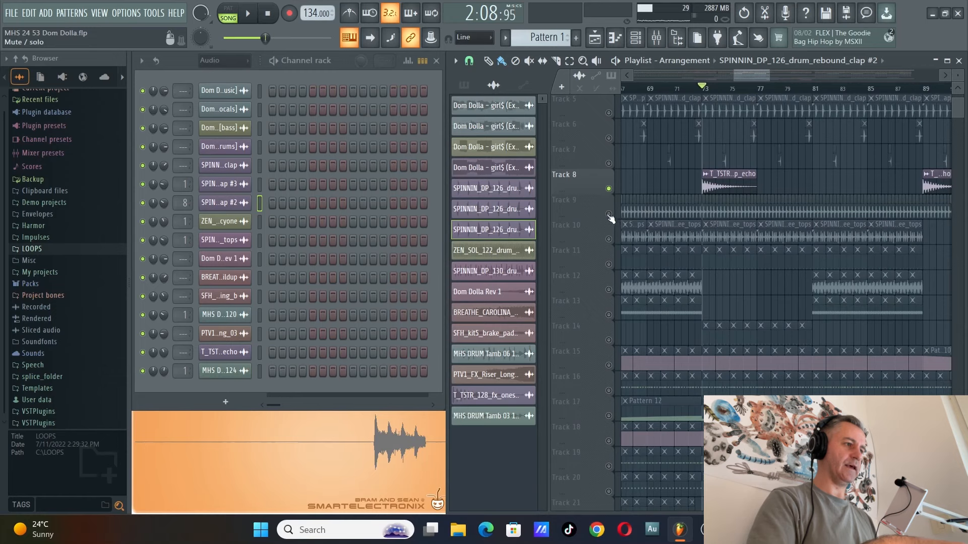
pyautogui.click(727, 212)
pyautogui.scroll(2, 723, 218)
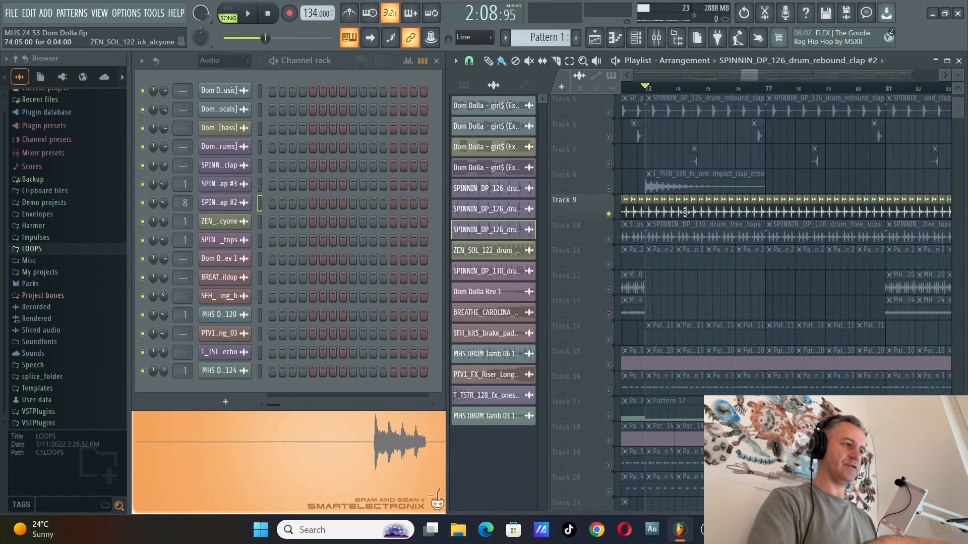
pyautogui.press('space')
pyautogui.scroll(-4, 680, 211)
pyautogui.press('space')
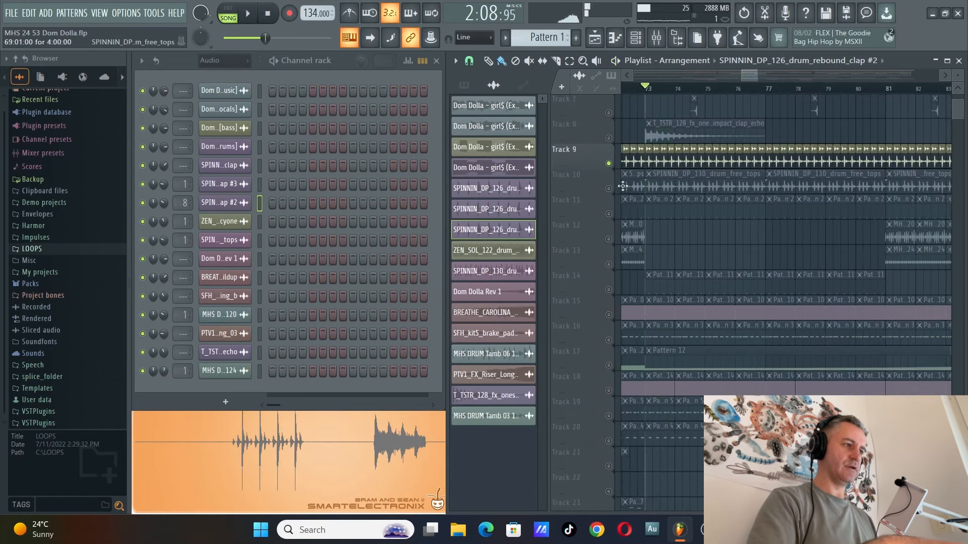
# Step: Solo Track 10 and listen to its SPINNIN_DP_130_drum_free_tops loop from bar 73
pyautogui.click(624, 186)
pyautogui.scroll(-2, 681, 154)
pyautogui.press('space')
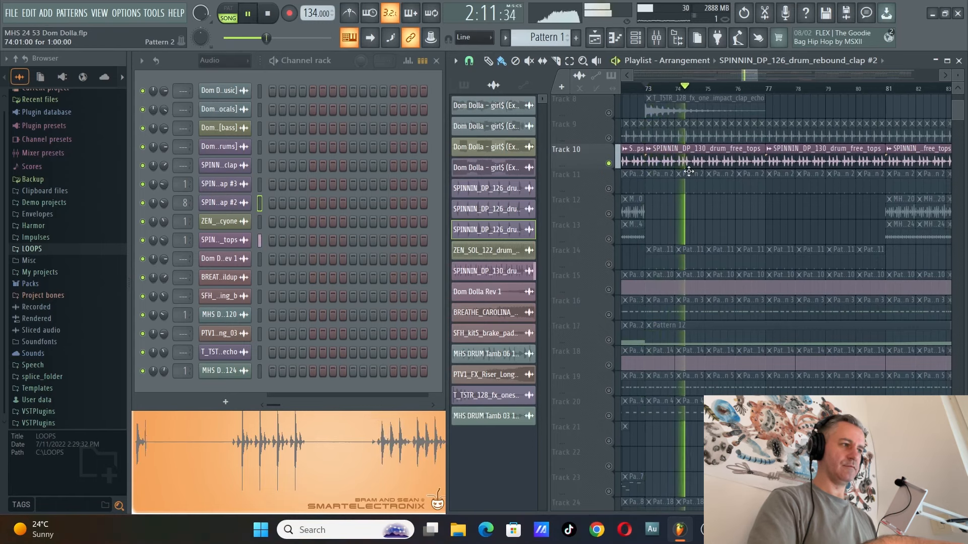
# Step: Solo Track 11, select its Pattern 2 clip and listen to the hi-hat pattern from bar 73
pyautogui.click(622, 190)
pyautogui.press('space')
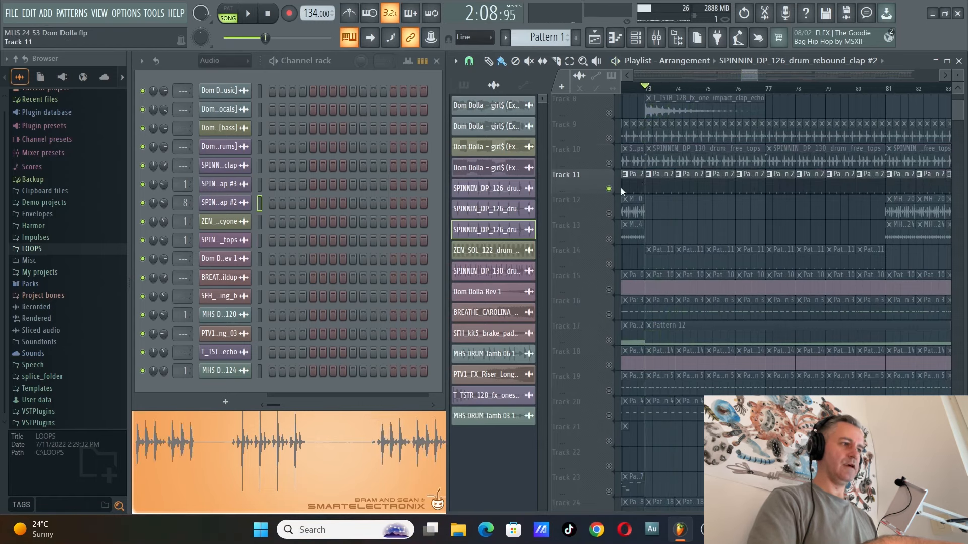
pyautogui.click(652, 184)
pyautogui.press('space')
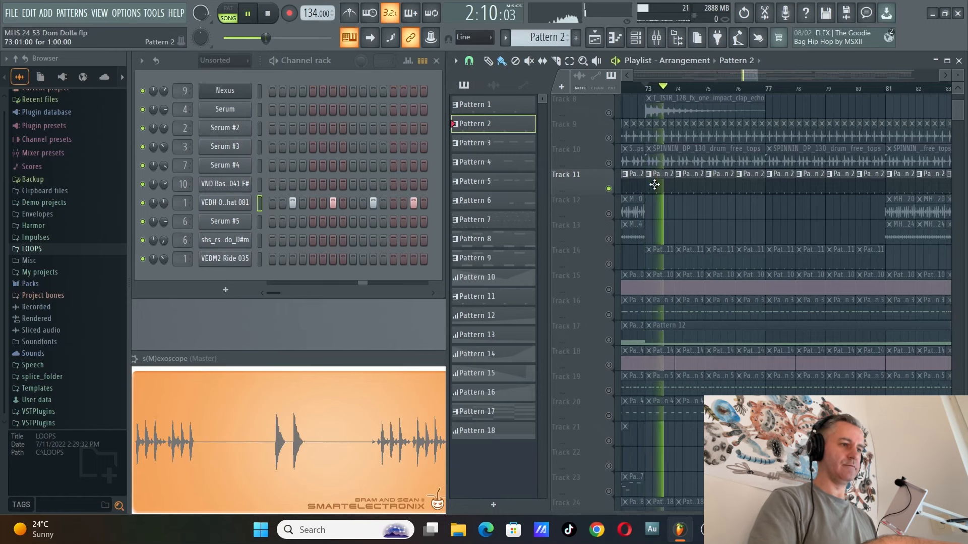
pyautogui.press('space')
# Step: Unmute Tracks 12 to 15 alongside Track 11 and place the playhead at bar 57
pyautogui.scroll(-3, 769, 210)
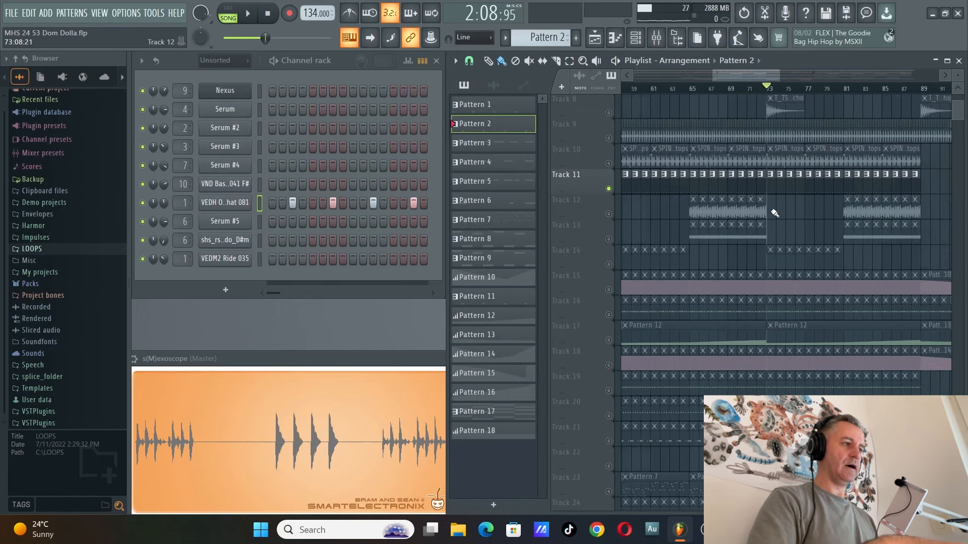
pyautogui.scroll(-2, 775, 212)
pyautogui.click(613, 262)
pyautogui.moveTo(618, 224); pyautogui.dragTo(617, 176)
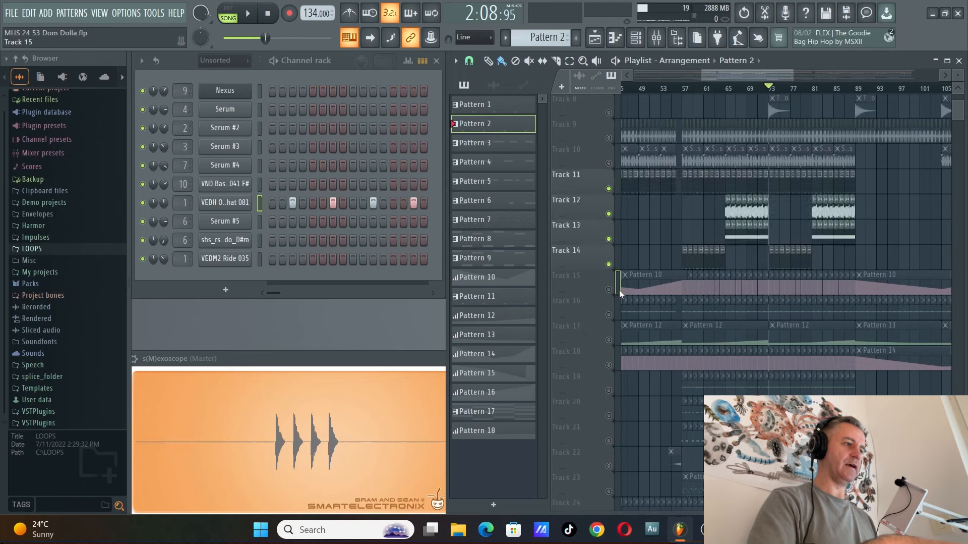
pyautogui.click(619, 291)
pyautogui.scroll(3, 726, 211)
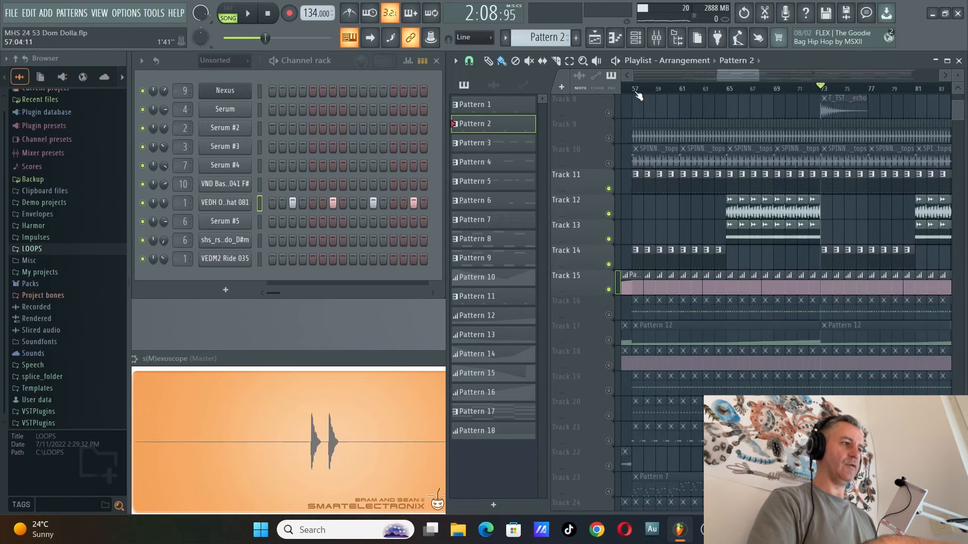
pyautogui.press('space')
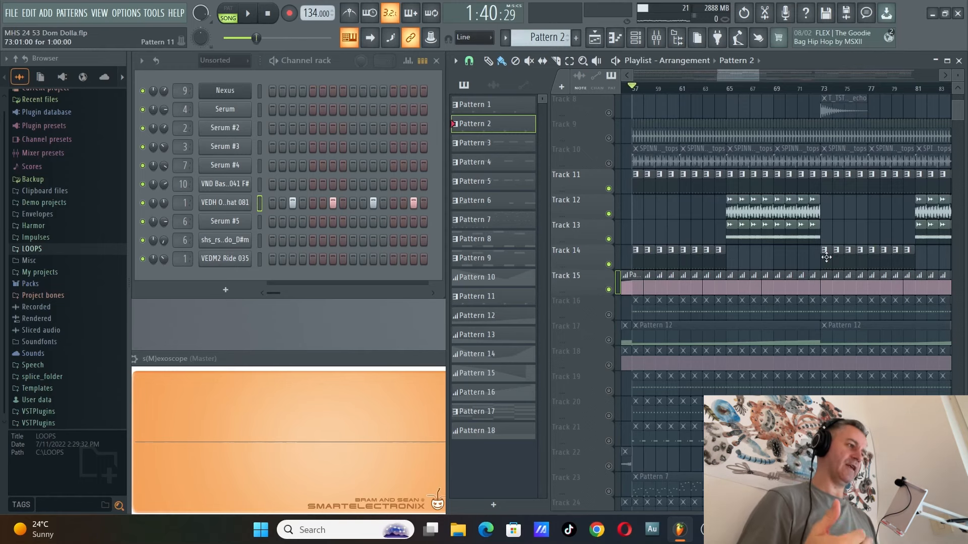
# Step: Play the percussion layers from bar 57, mute Track 11, and listen to the remaining layers from bar 65
pyautogui.scroll(-1, 694, 232)
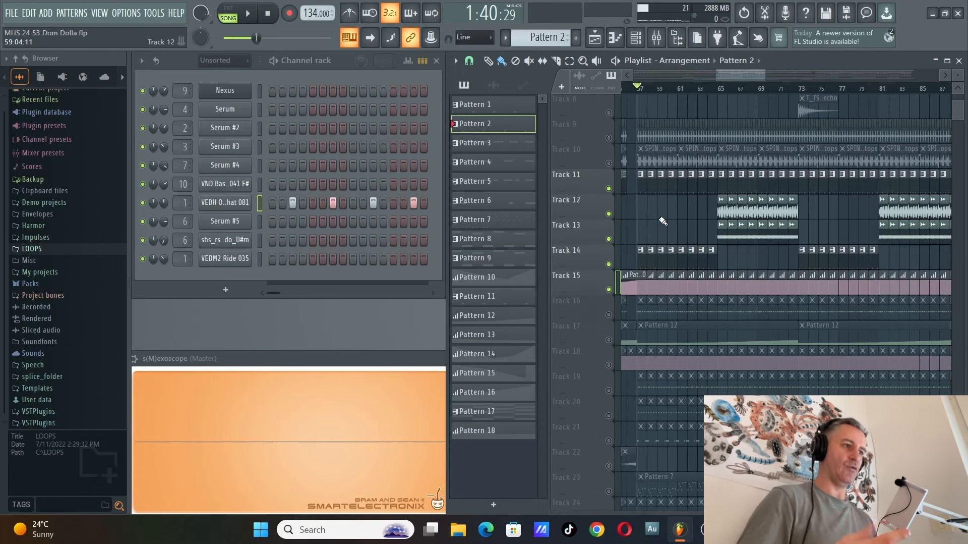
pyautogui.scroll(-5, 673, 226)
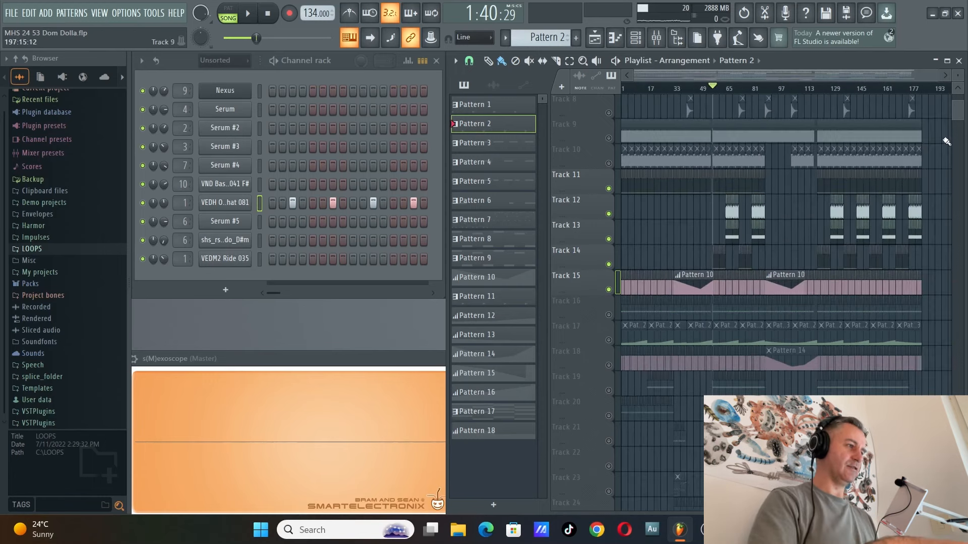
pyautogui.scroll(5, 681, 227)
pyautogui.press('space')
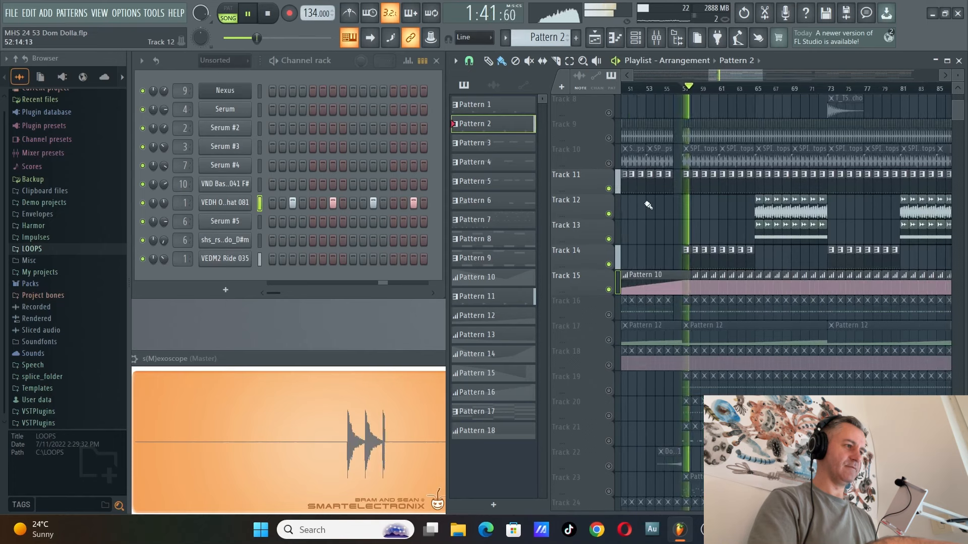
pyautogui.click(610, 188)
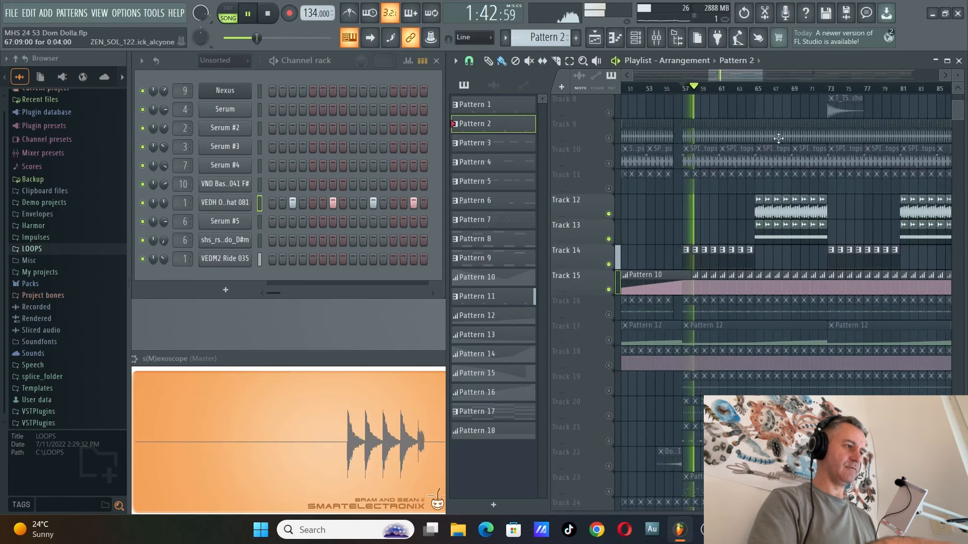
pyautogui.click(756, 89)
pyautogui.scroll(4, 761, 152)
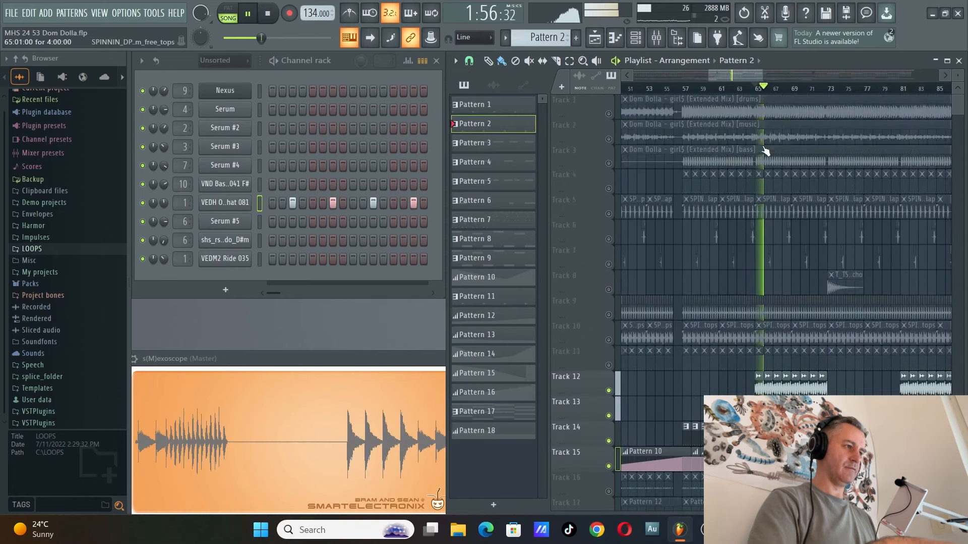
pyautogui.press('space')
# Step: Solo the original drums stem on Track 1 and listen to it from about bar 60 and from bar 67
pyautogui.rightClick(602, 97)
pyautogui.click(582, 106)
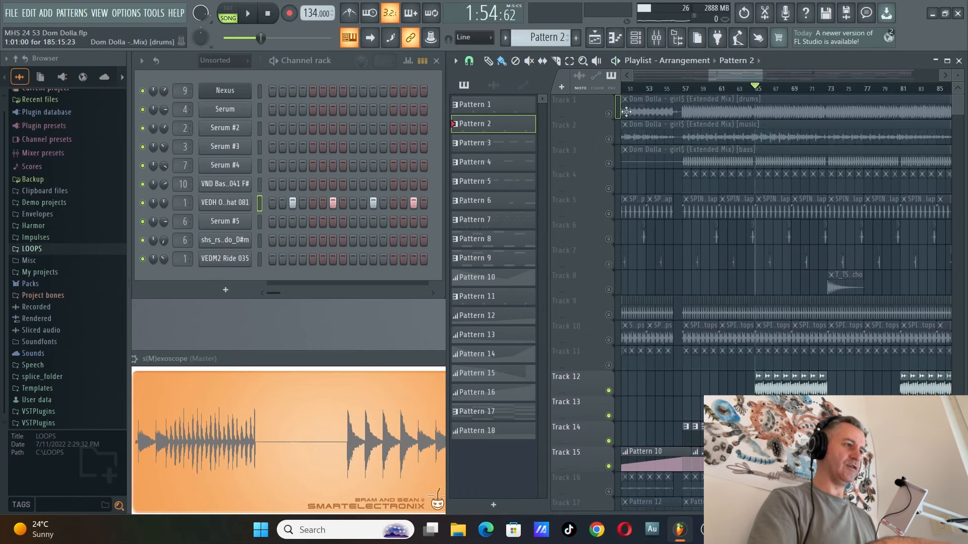
pyautogui.click(721, 114)
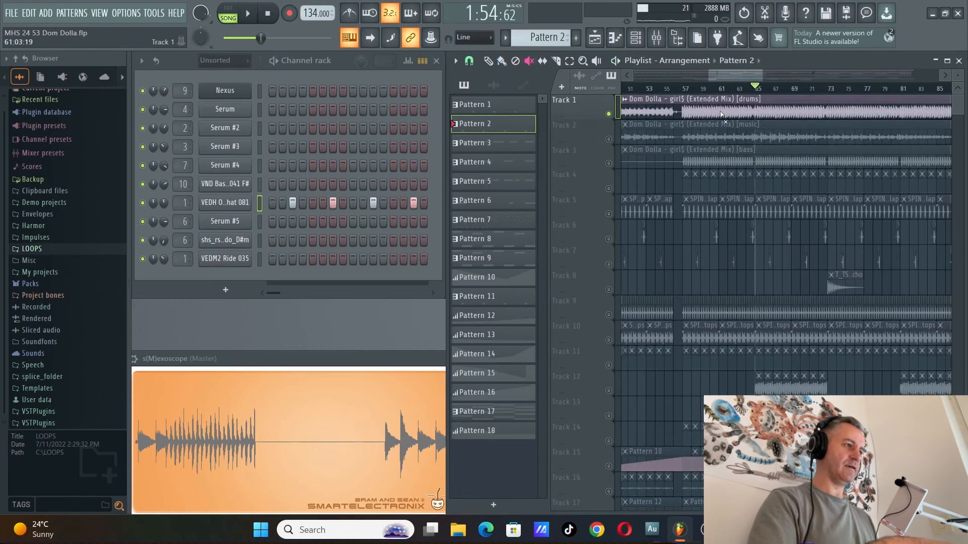
pyautogui.click(709, 87)
pyautogui.press('space')
pyautogui.scroll(1, 709, 131)
pyautogui.scroll(-1, 709, 131)
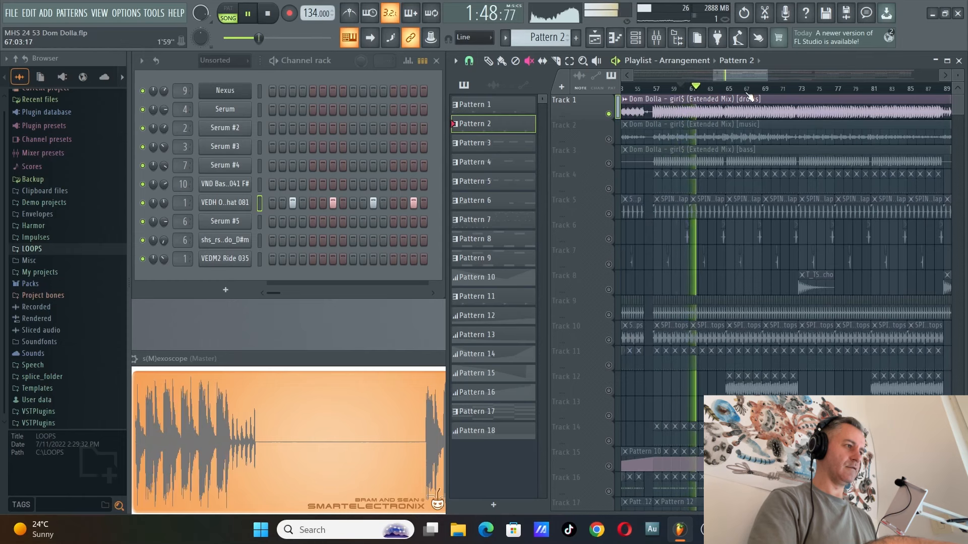
pyautogui.click(749, 91)
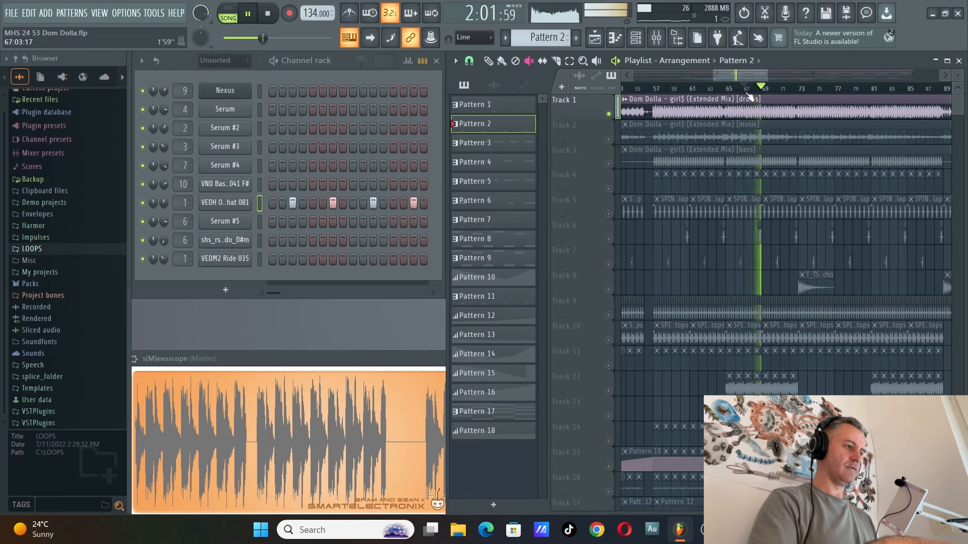
pyautogui.press('space')
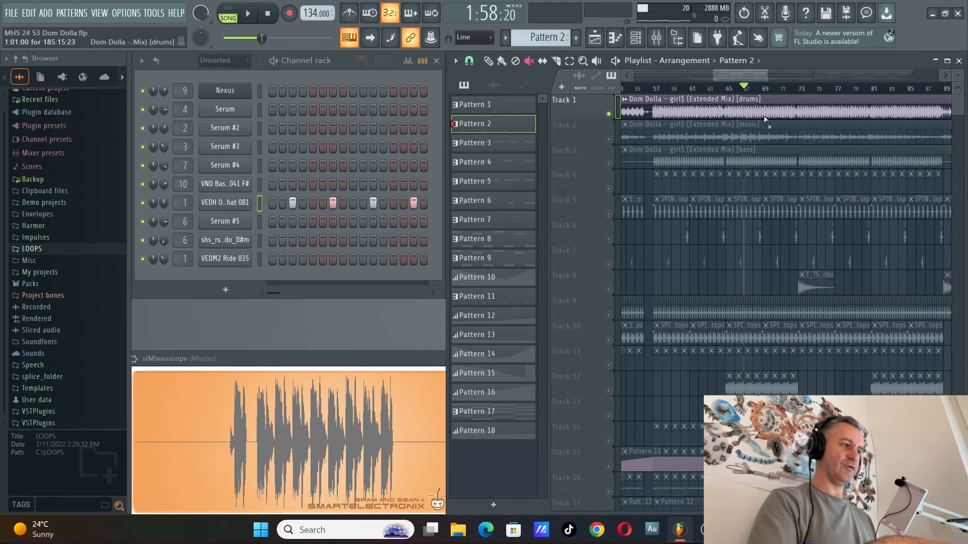
# Step: Maximize the Playlist, solo Track 16 and unmute its automation on Track 17
pyautogui.scroll(-7, 669, 233)
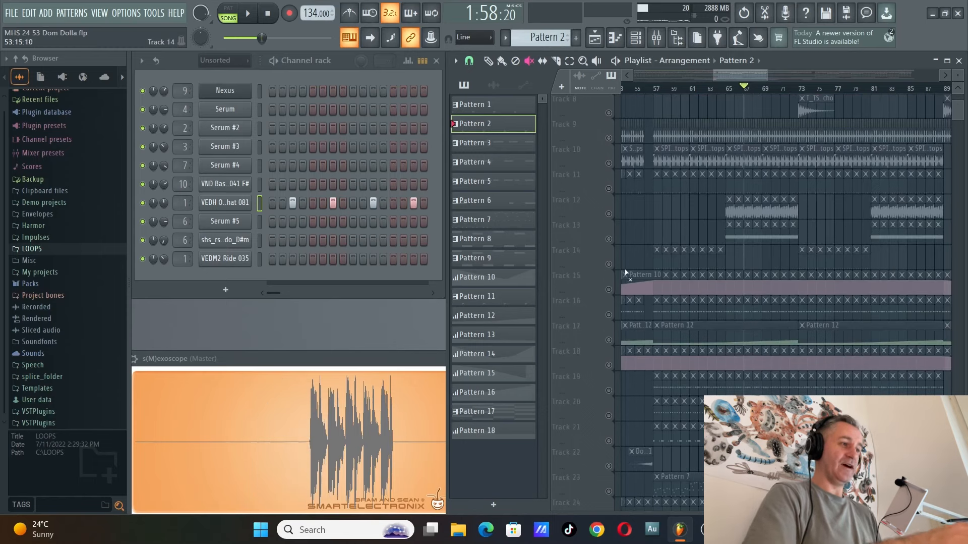
pyautogui.click(947, 60)
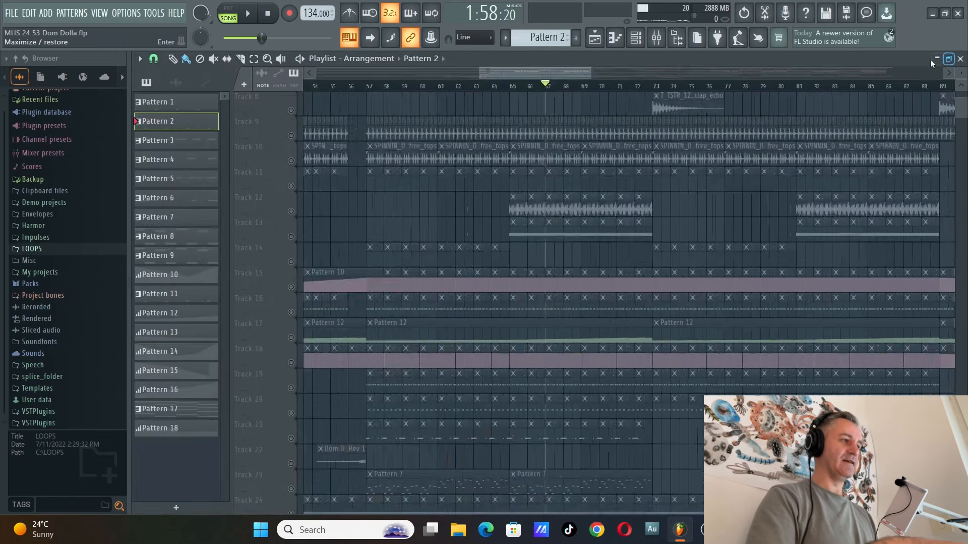
pyautogui.scroll(-4, 396, 251)
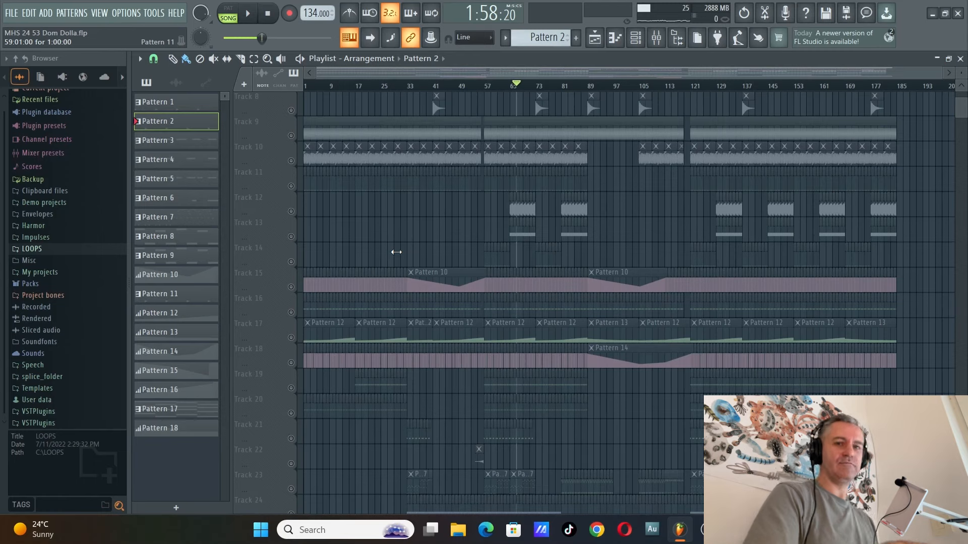
pyautogui.scroll(2, 536, 253)
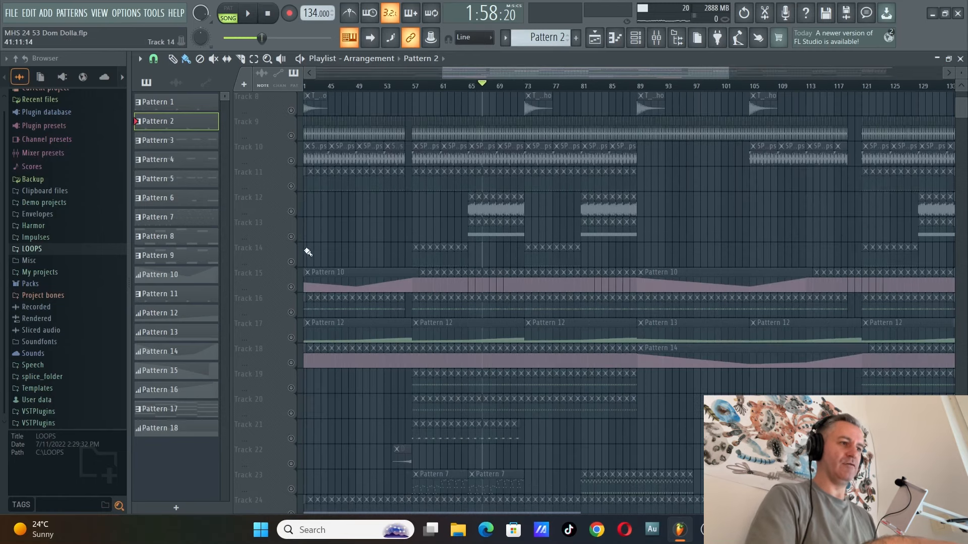
pyautogui.rightClick(290, 238)
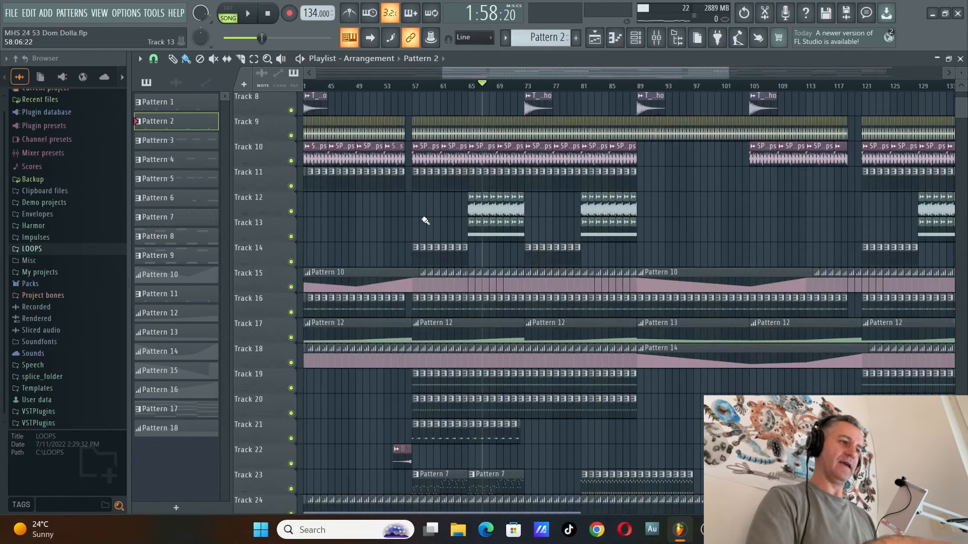
pyautogui.rightClick(291, 314)
pyautogui.click(291, 337)
pyautogui.scroll(-2, 768, 260)
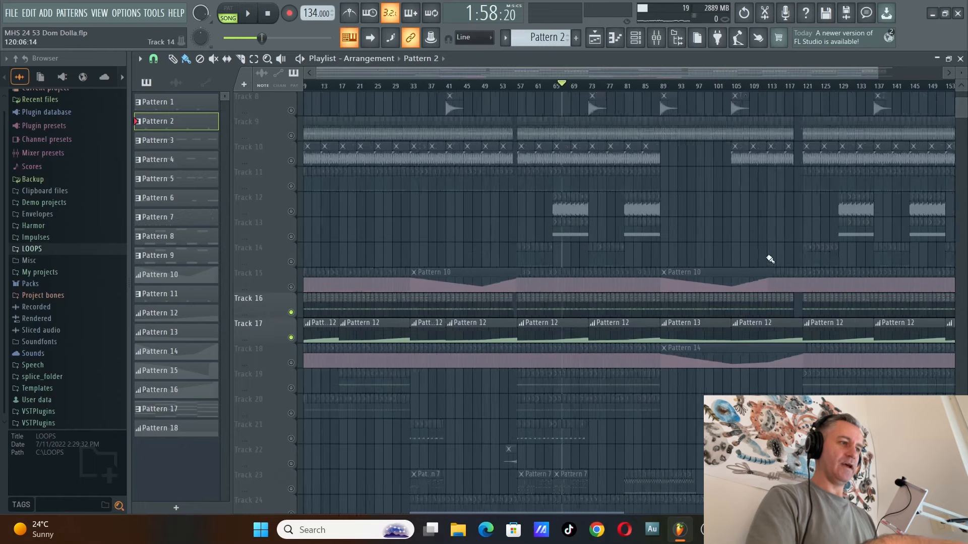
# Step: Restore the Playlist size, play Pattern 3 on Track 16 from the song start, and view its Serum notes in the piano roll
pyautogui.doubleClick(740, 58)
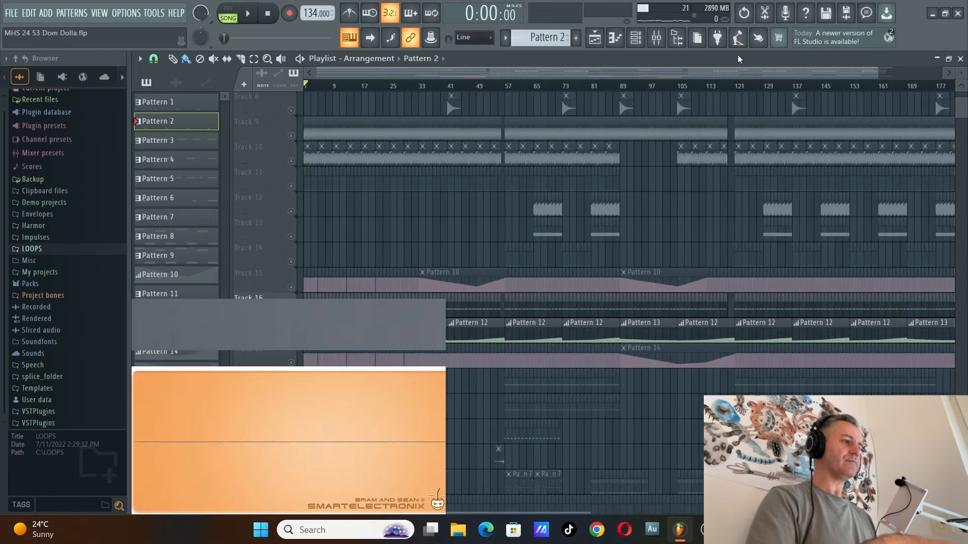
pyautogui.scroll(3, 600, 334)
pyautogui.click(634, 306)
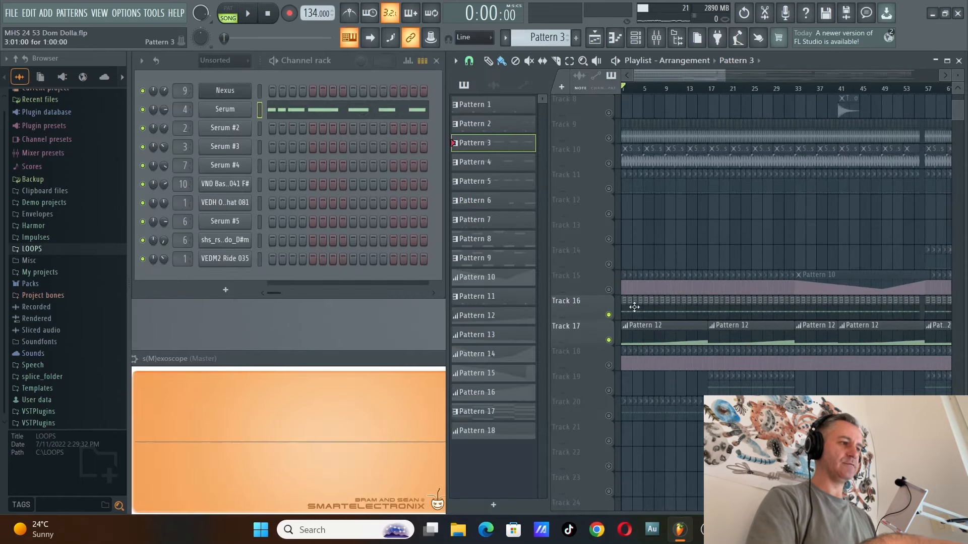
pyautogui.press('space')
pyautogui.click(325, 111)
pyautogui.scroll(-3, 244, 275)
pyautogui.scroll(3, 149, 335)
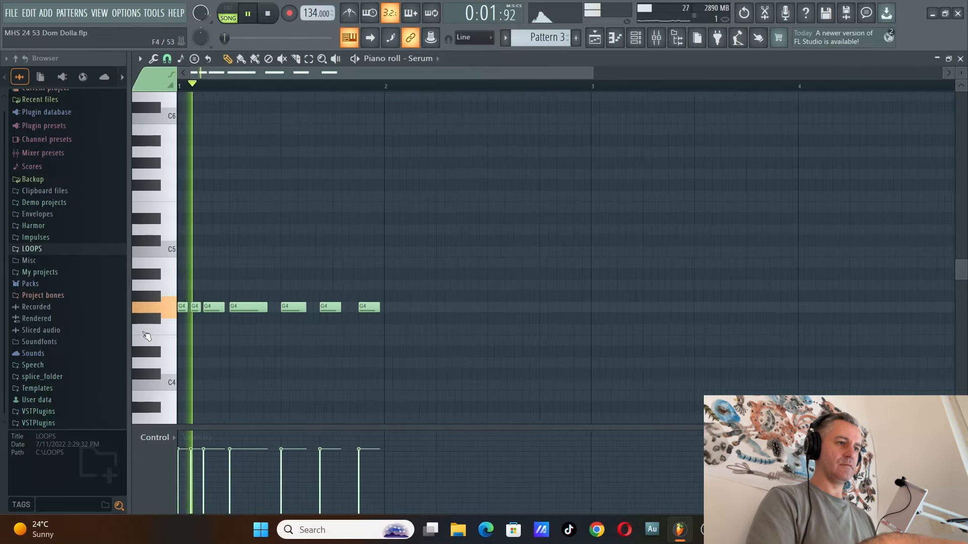
pyautogui.press('Escape')
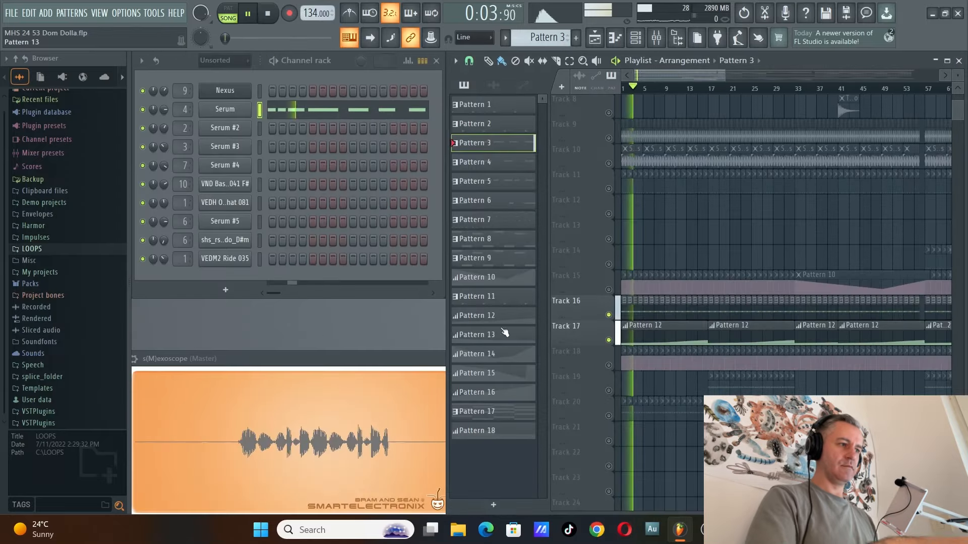
# Step: Listen to the Serum part from bar 13 and examine the Fil Cutoff automation in Pattern 12, closing its event editor
pyautogui.click(690, 90)
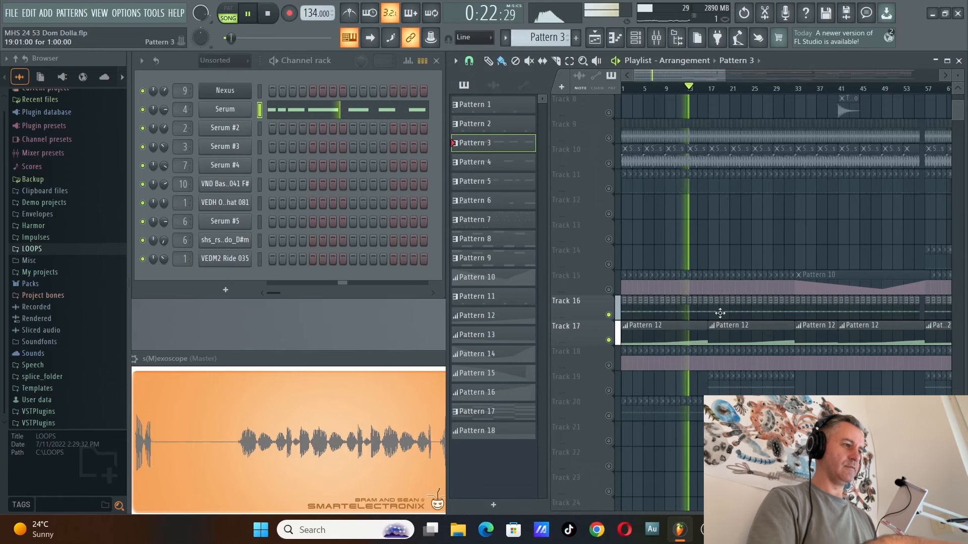
pyautogui.scroll(2, 704, 326)
pyautogui.scroll(-1, 704, 329)
pyautogui.doubleClick(704, 333)
pyautogui.scroll(-2, 713, 290)
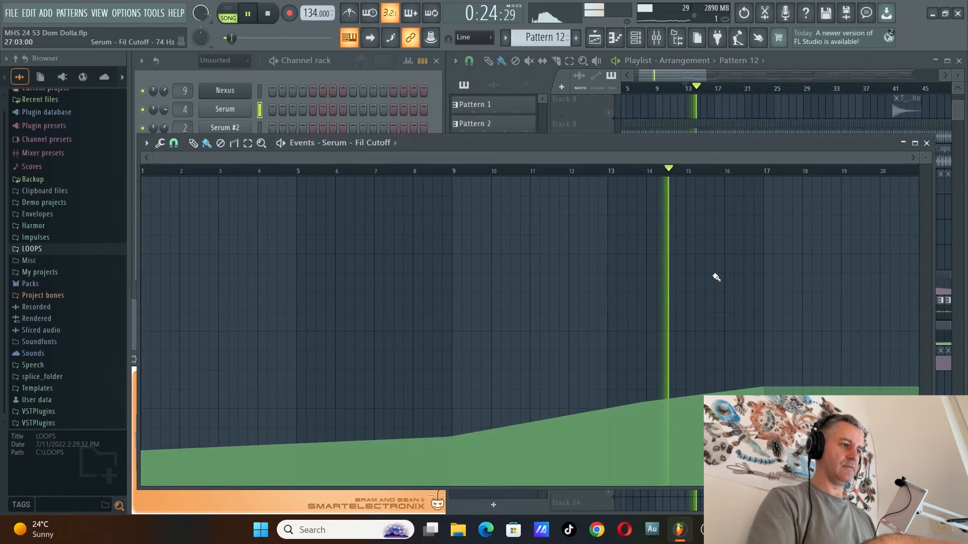
pyautogui.press('space')
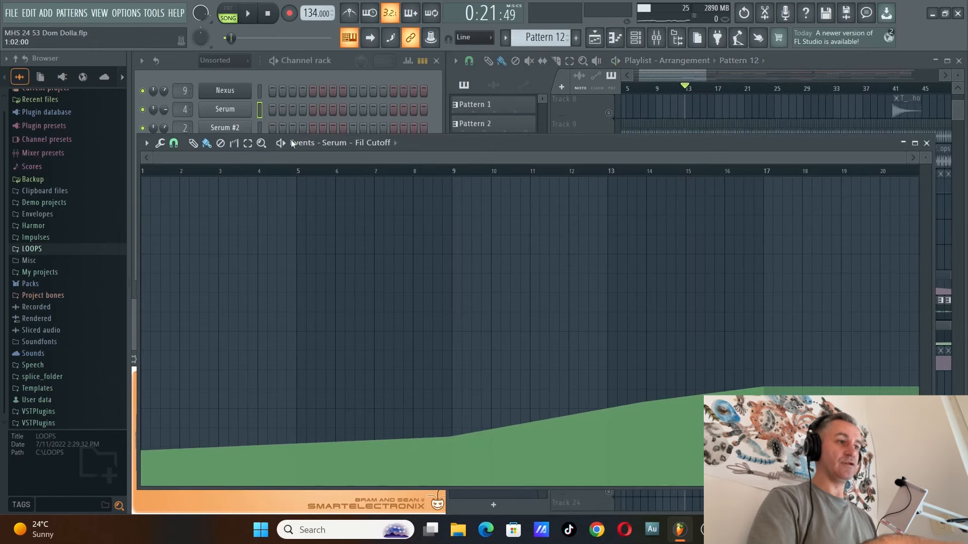
pyautogui.press('Escape')
# Step: Solo Track 19 and play its Pattern 5 from bar 57
pyautogui.scroll(-7, 666, 288)
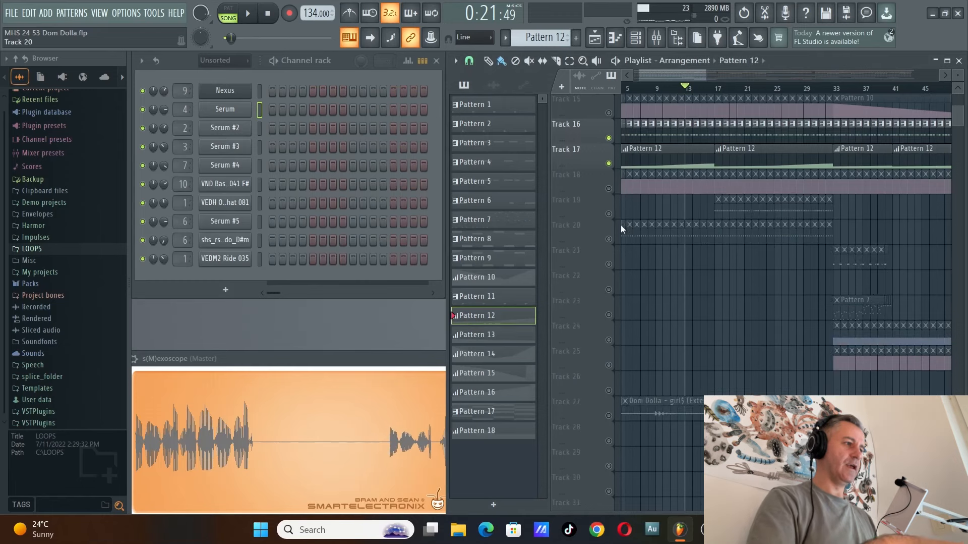
pyautogui.scroll(-5, 625, 227)
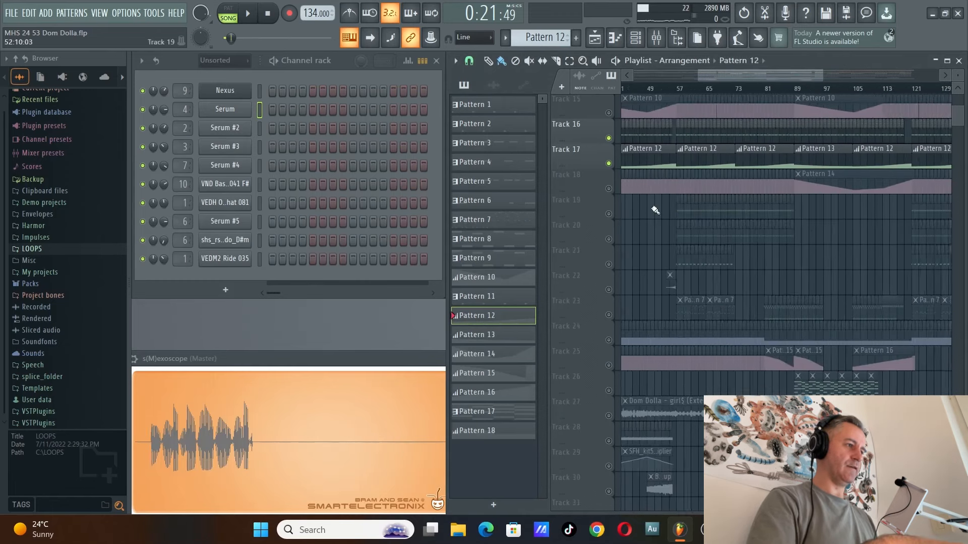
pyautogui.scroll(6, 685, 212)
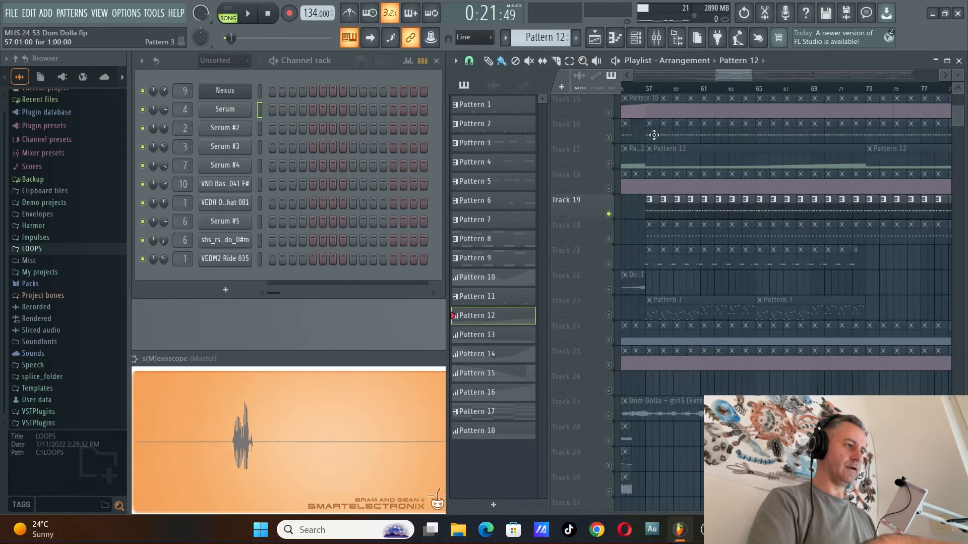
pyautogui.click(645, 90)
pyautogui.click(652, 209)
pyautogui.press('space')
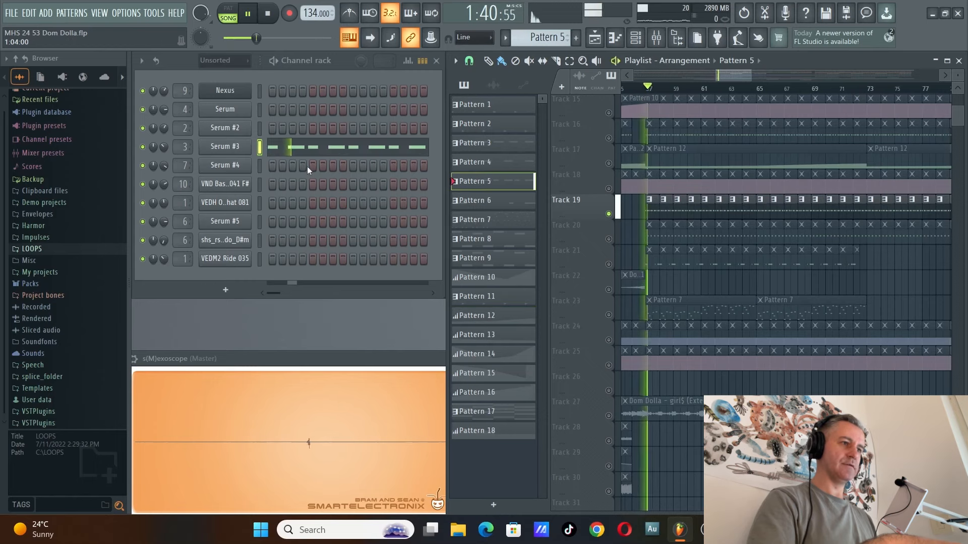
# Step: Examine Pattern 5's Serum #3 notes in the piano roll, stop playback, and close the piano roll
pyautogui.click(303, 148)
pyautogui.scroll(6, 163, 345)
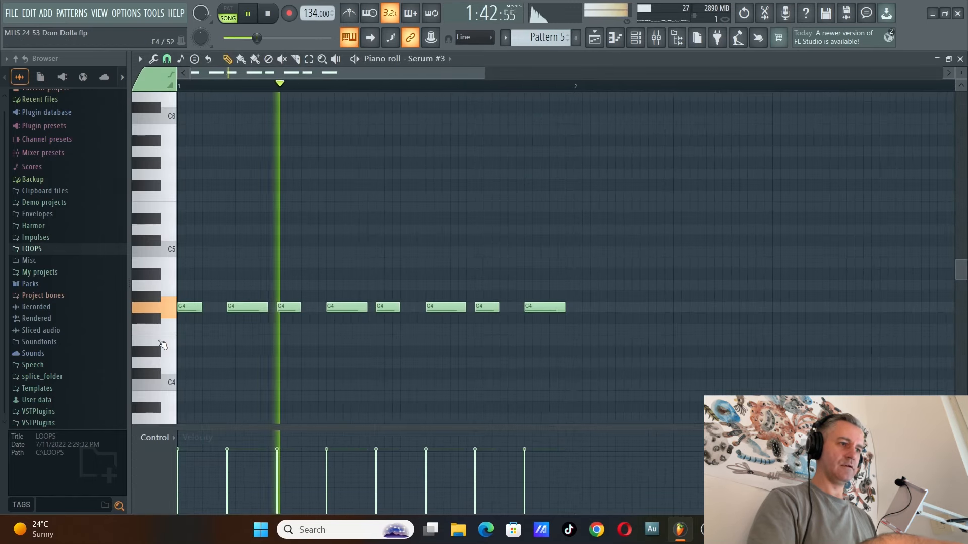
pyautogui.press('space')
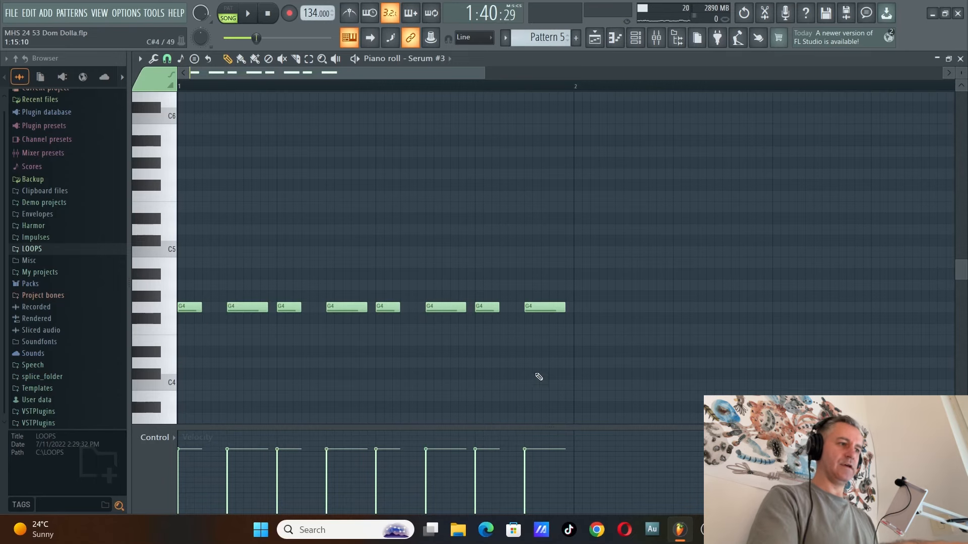
pyautogui.press('Escape')
pyautogui.click(346, 370)
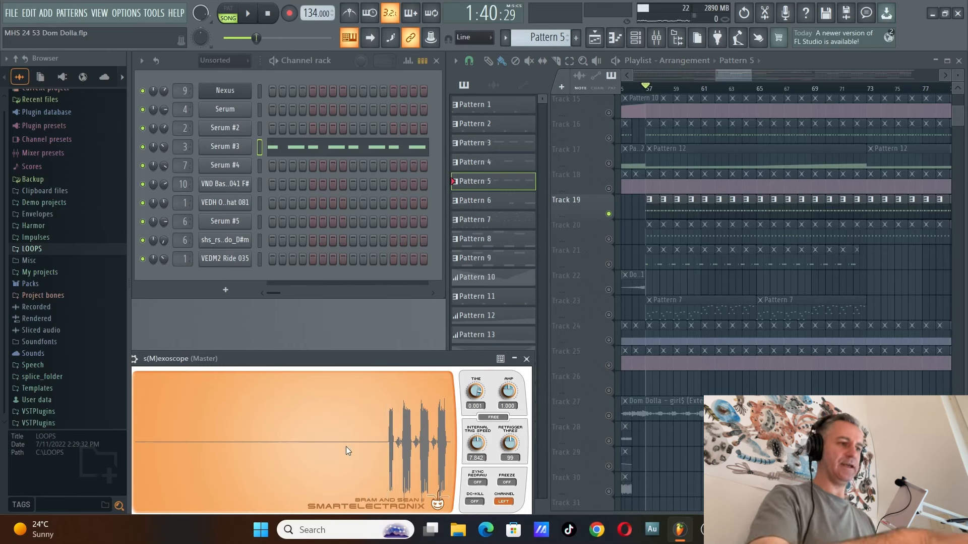
pyautogui.click(299, 143)
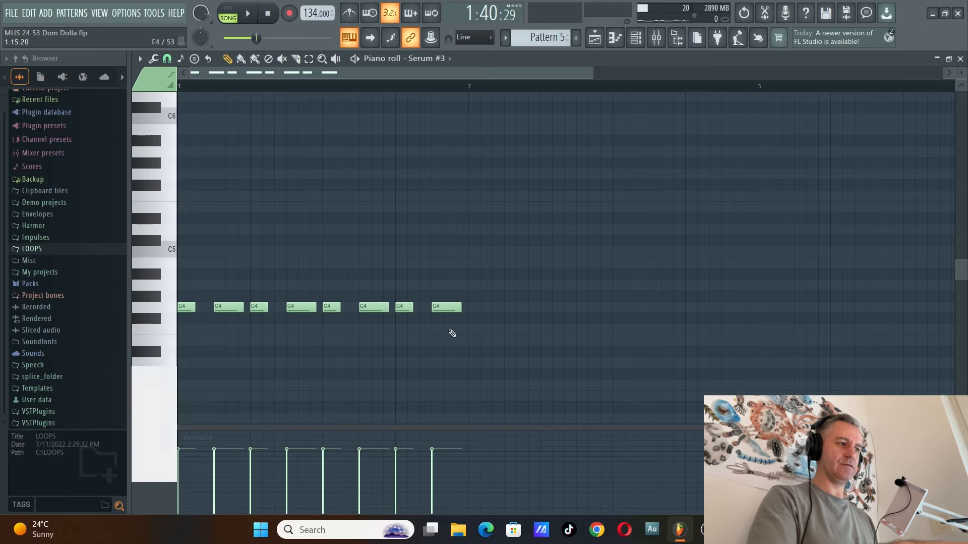
pyautogui.press('F7')
# Step: Solo the original bass stem on Track 3 and maximize the Playlist
pyautogui.scroll(7, 721, 327)
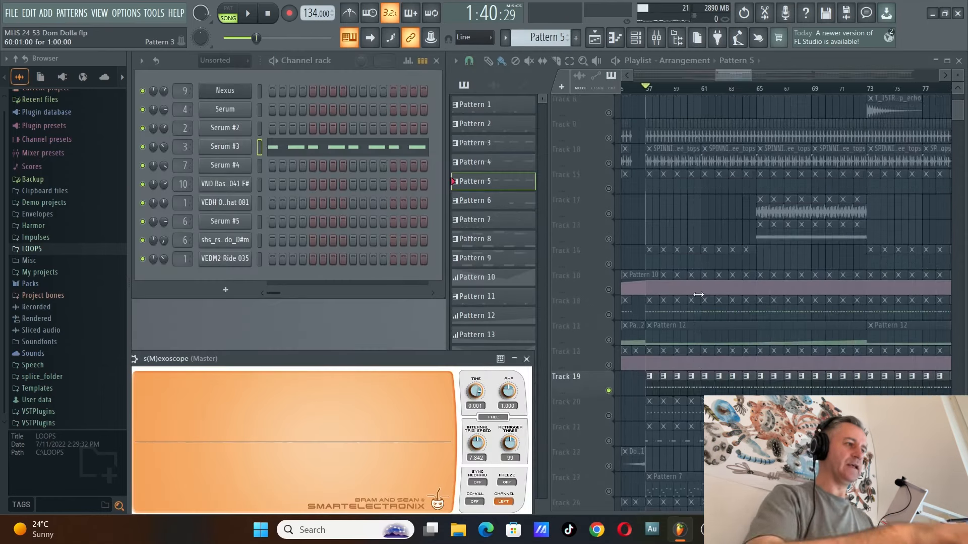
pyautogui.rightClick(615, 156)
pyautogui.click(887, 56)
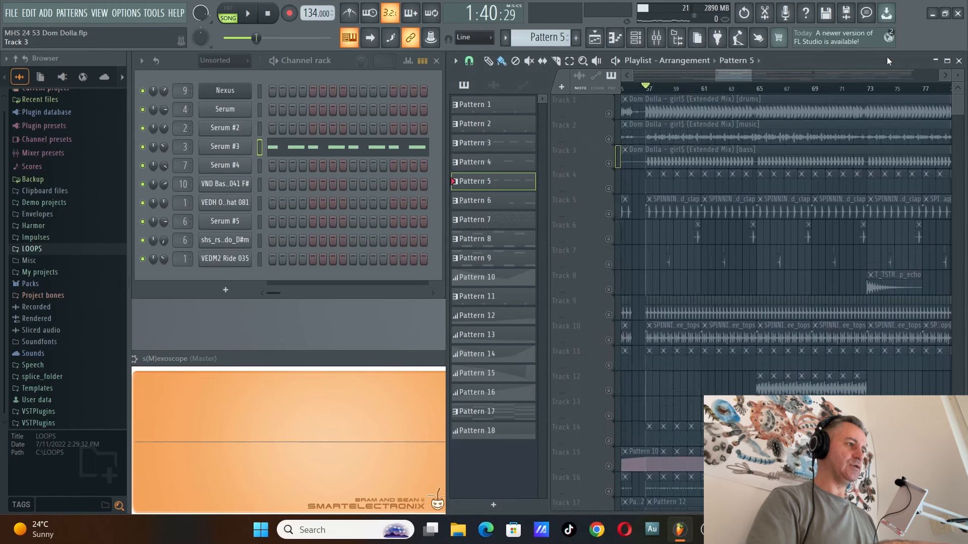
pyautogui.click(615, 156)
pyautogui.click(947, 60)
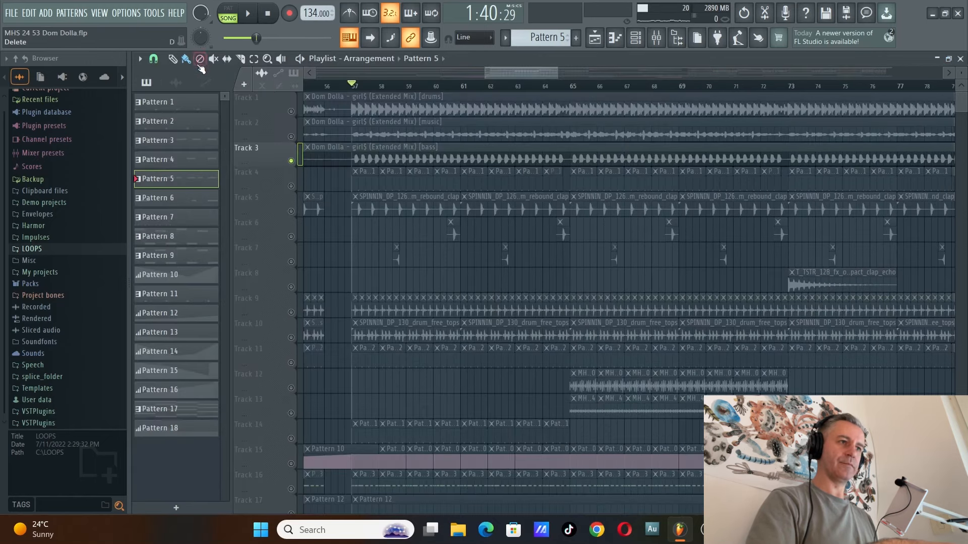
# Step: Examine the bass stem's waveform on Track 3 up close from bar 57 against the kick and clap tracks
pyautogui.click(366, 152)
pyautogui.scroll(5, 366, 153)
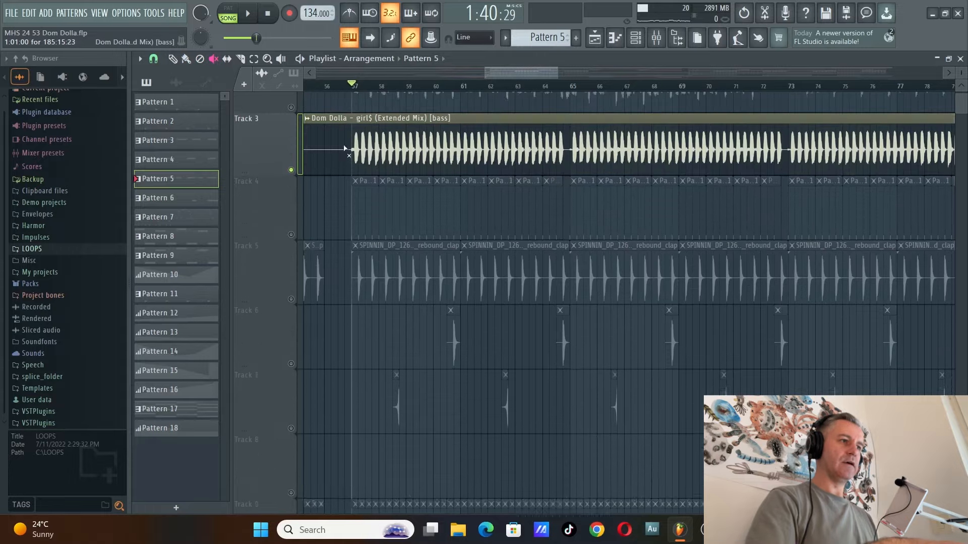
pyautogui.scroll(3, 403, 153)
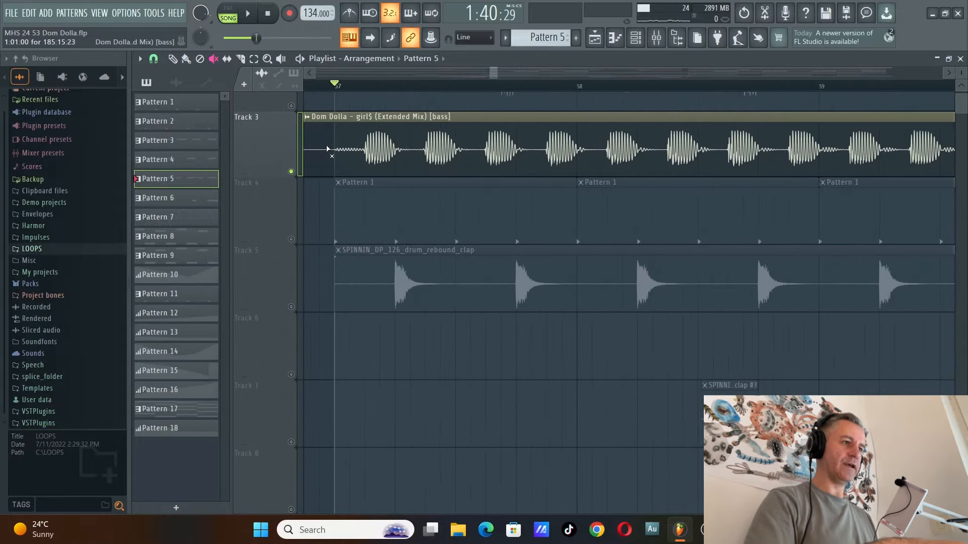
pyautogui.scroll(3, 585, 155)
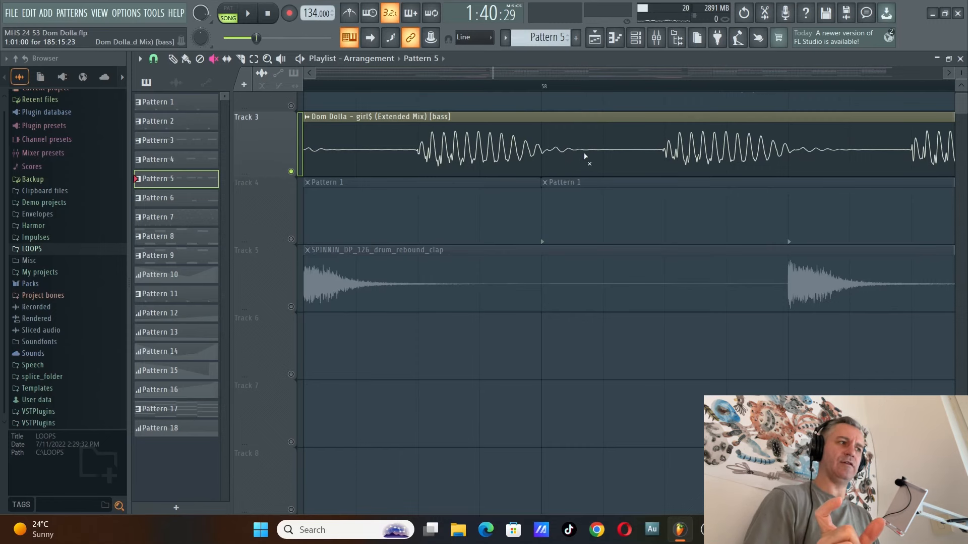
pyautogui.scroll(-4, 585, 156)
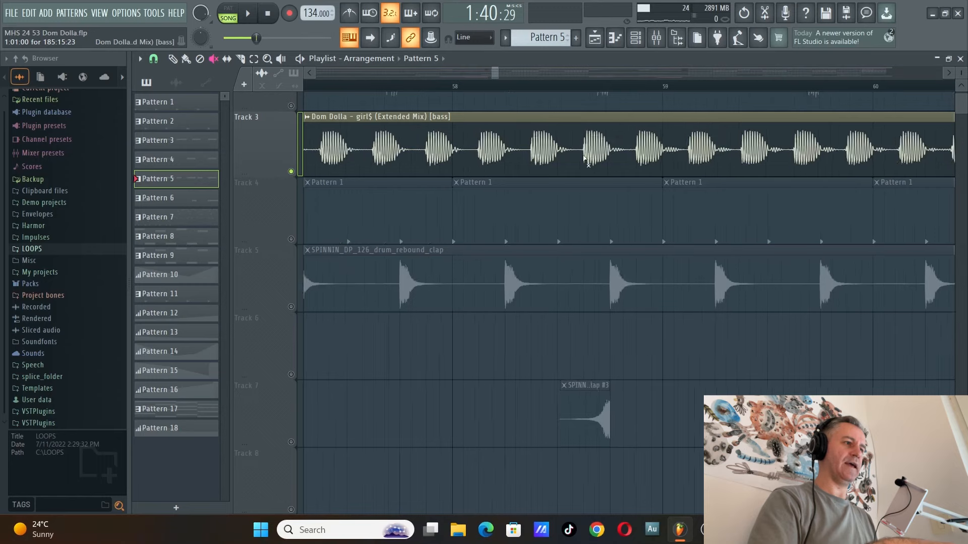
pyautogui.scroll(-2, 585, 159)
pyautogui.scroll(-4, 351, 158)
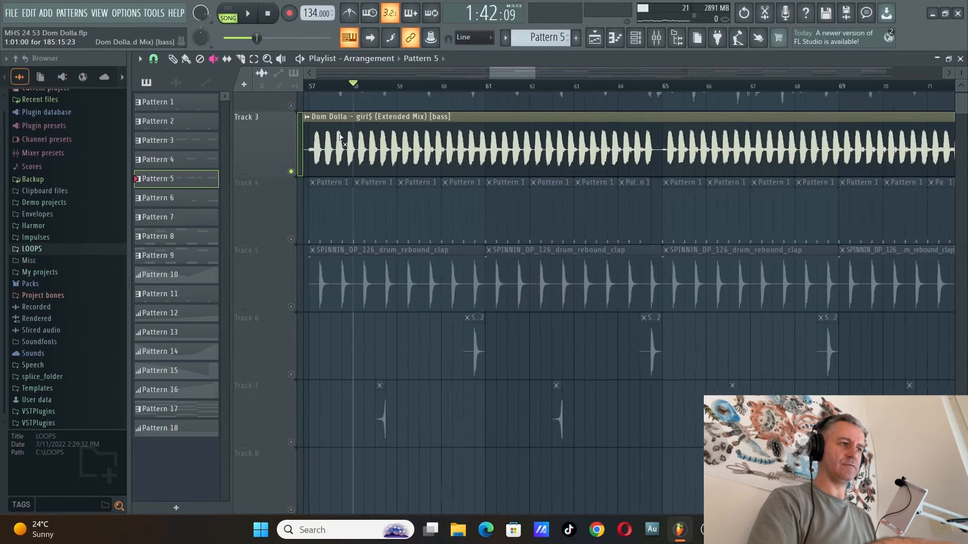
# Step: Listen to the bass stem from about bar 58 and again from the middle of bar 59, stopping playback
pyautogui.press('space')
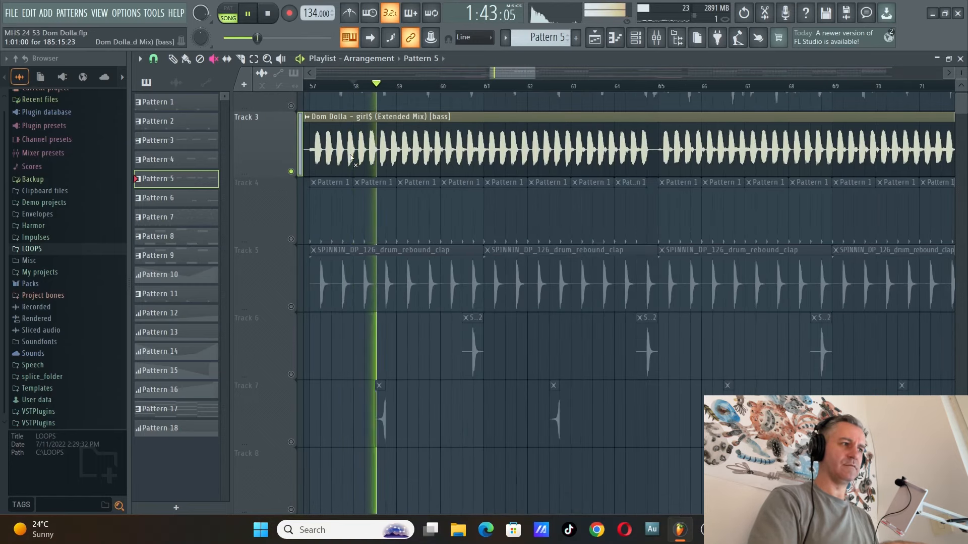
pyautogui.scroll(1, 396, 153)
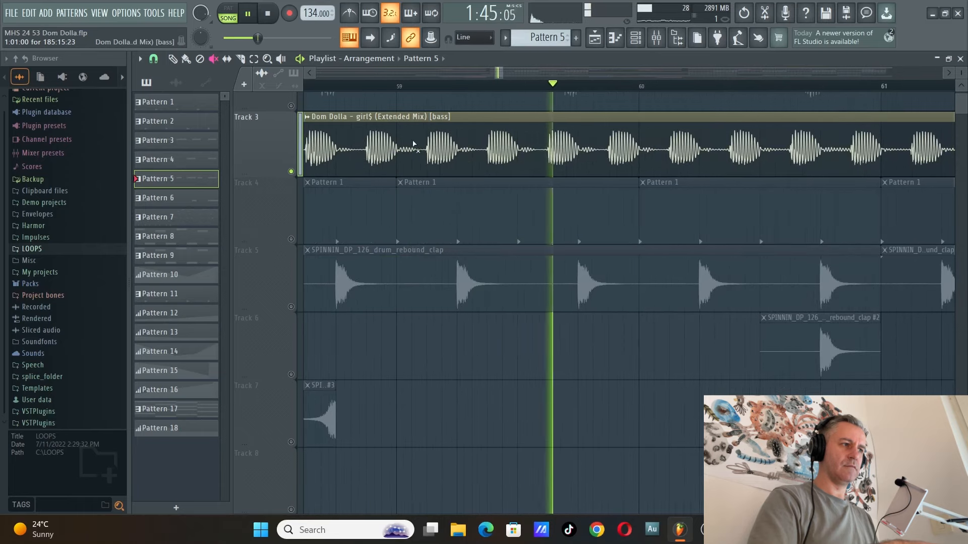
pyautogui.press('space')
pyautogui.scroll(3, 465, 100)
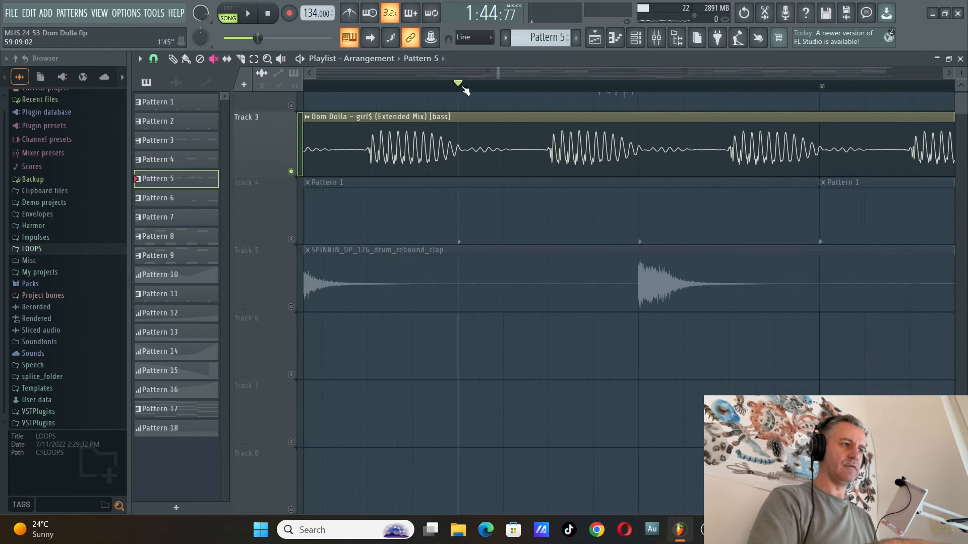
pyautogui.press('space')
pyautogui.press('space')
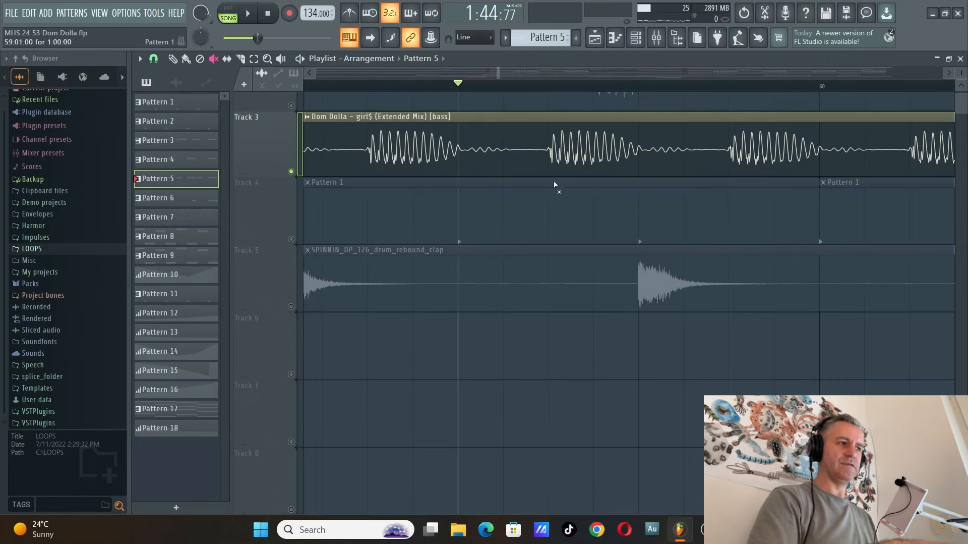
# Step: Restore the Playlist size and review the Serum #3 notes of Pattern 5 in the piano roll
pyautogui.scroll(-4, 466, 163)
pyautogui.scroll(-3, 442, 147)
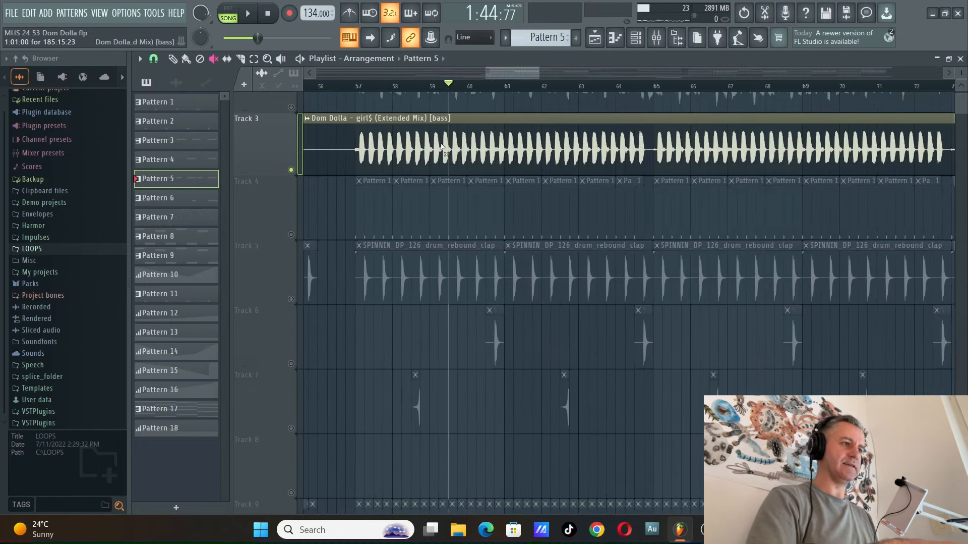
pyautogui.scroll(-4, 443, 147)
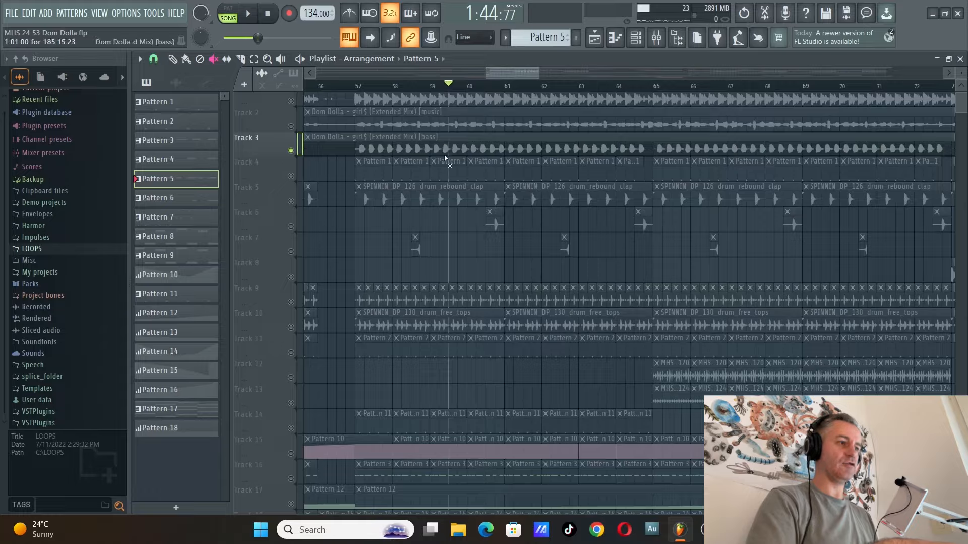
pyautogui.scroll(2, 418, 292)
pyautogui.scroll(-4, 418, 291)
pyautogui.doubleClick(808, 61)
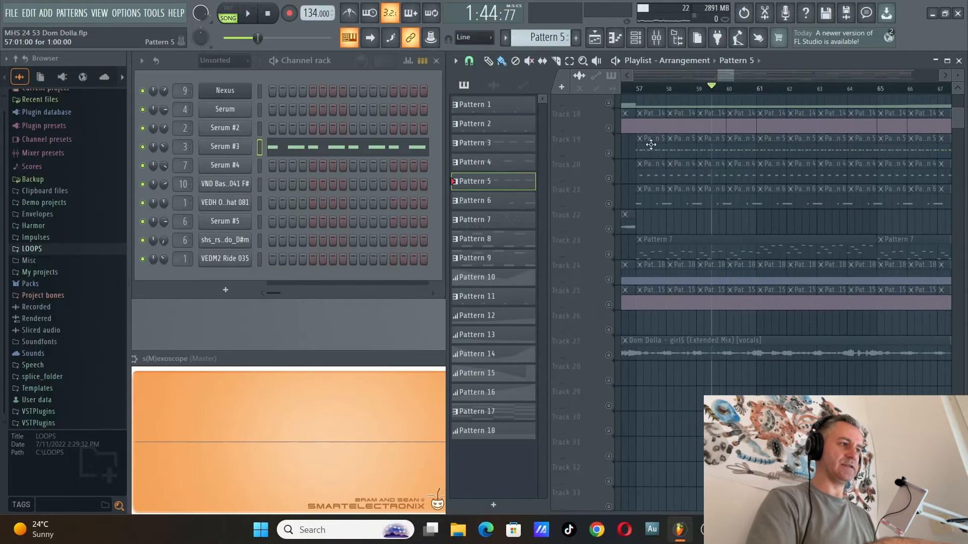
pyautogui.click(368, 149)
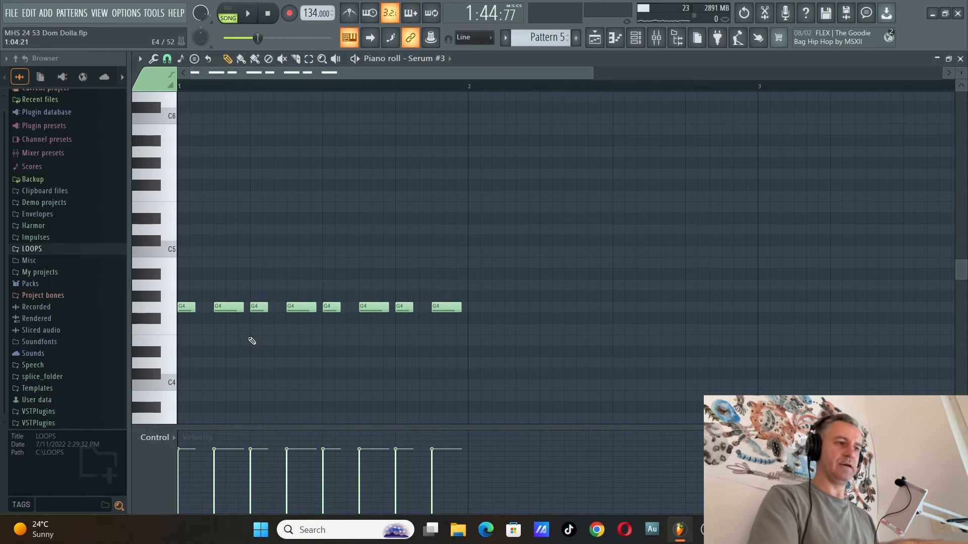
pyautogui.press('F7')
# Step: Solo Track 20, set the playback position to bar 57, and select Pattern 4
pyautogui.click(610, 178)
pyautogui.scroll(3, 637, 146)
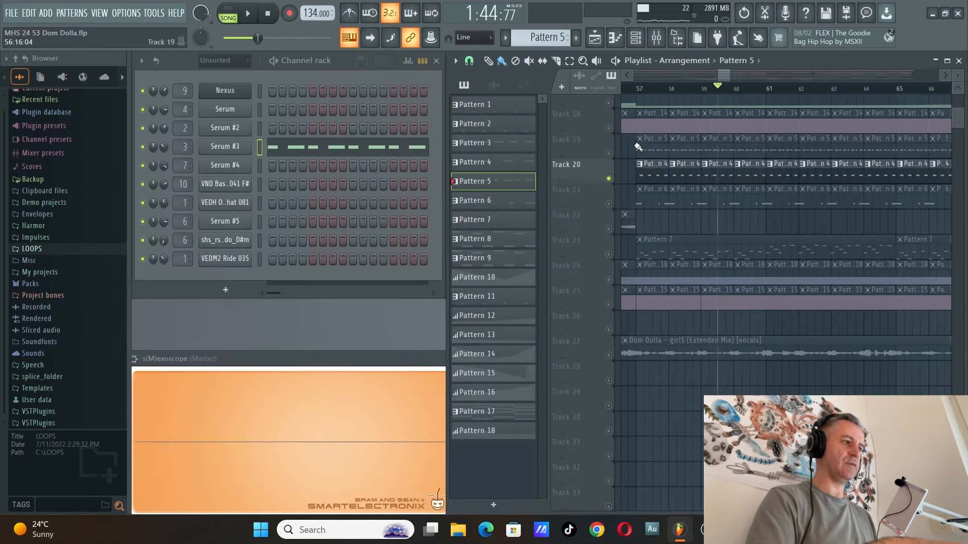
pyautogui.click(639, 88)
pyautogui.scroll(-4, 643, 161)
pyautogui.click(645, 177)
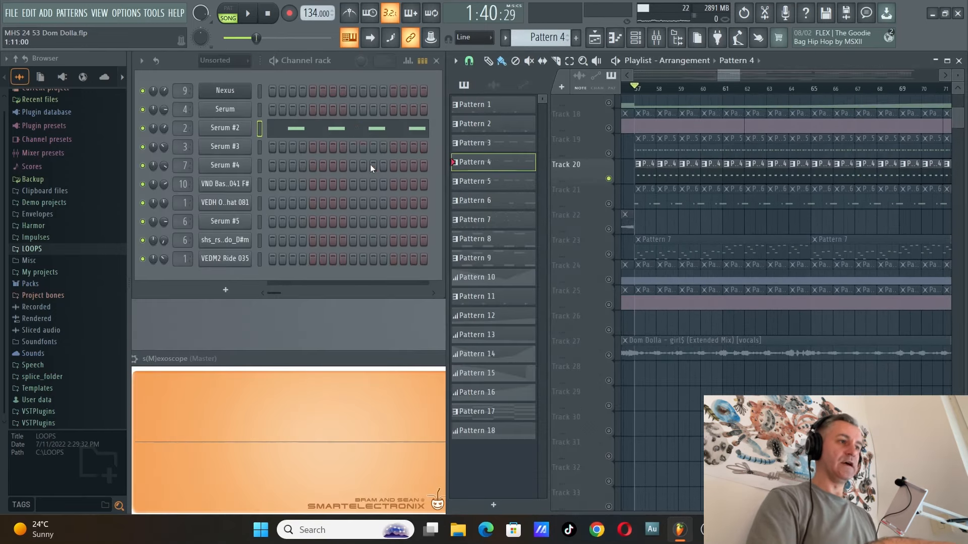
# Step: Play Pattern 4 while viewing its Serum #2 notes in the piano roll, returning to the Playlist and stopping playback
pyautogui.click(356, 133)
pyautogui.press('space')
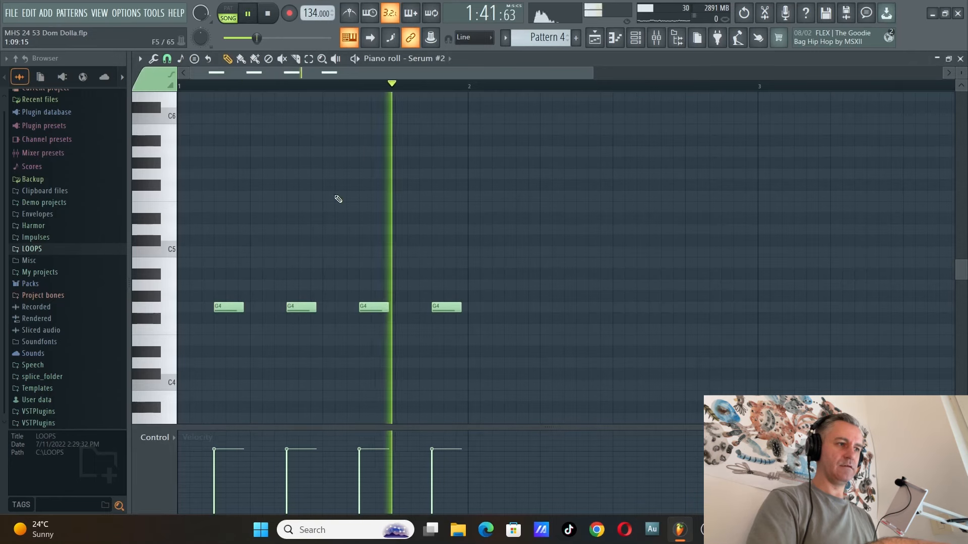
pyautogui.press('F7')
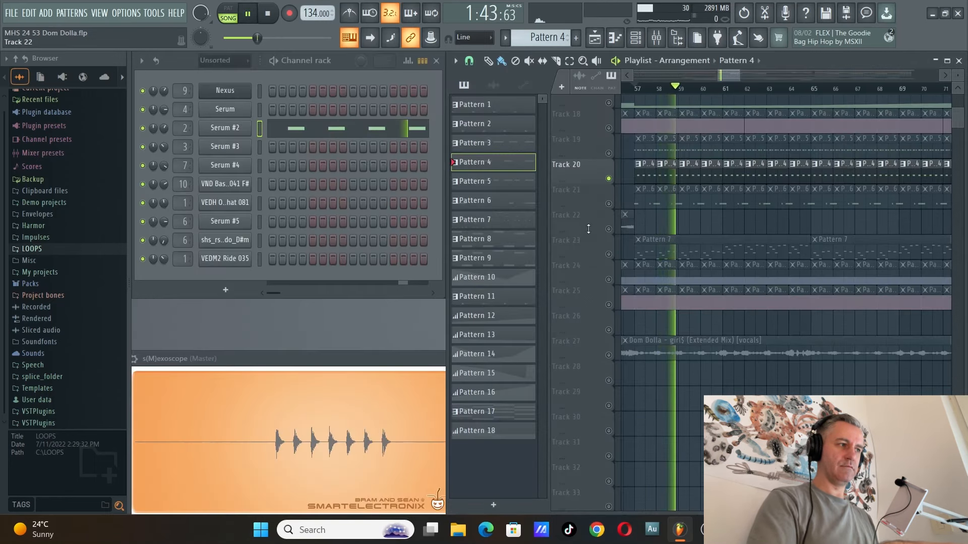
pyautogui.press('space')
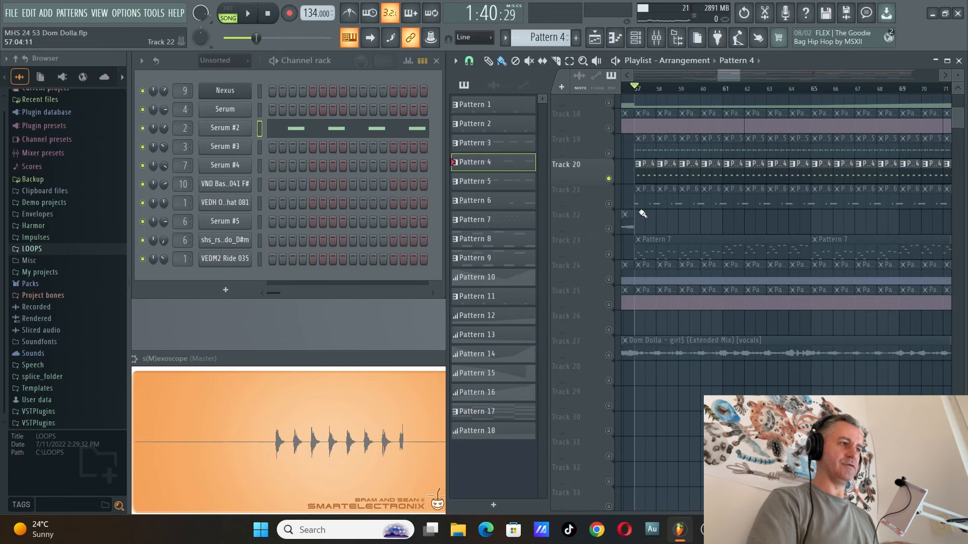
# Step: Solo Track 21 and unmute the reversed Dom Dolla clip on Track 22
pyautogui.rightClick(610, 204)
pyautogui.click(609, 228)
pyautogui.scroll(-3, 852, 235)
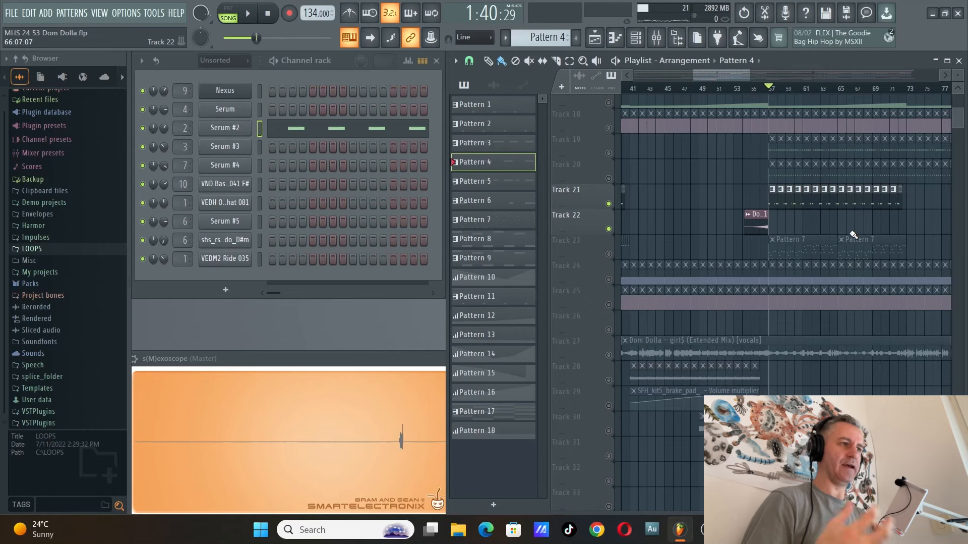
pyautogui.scroll(3, 817, 229)
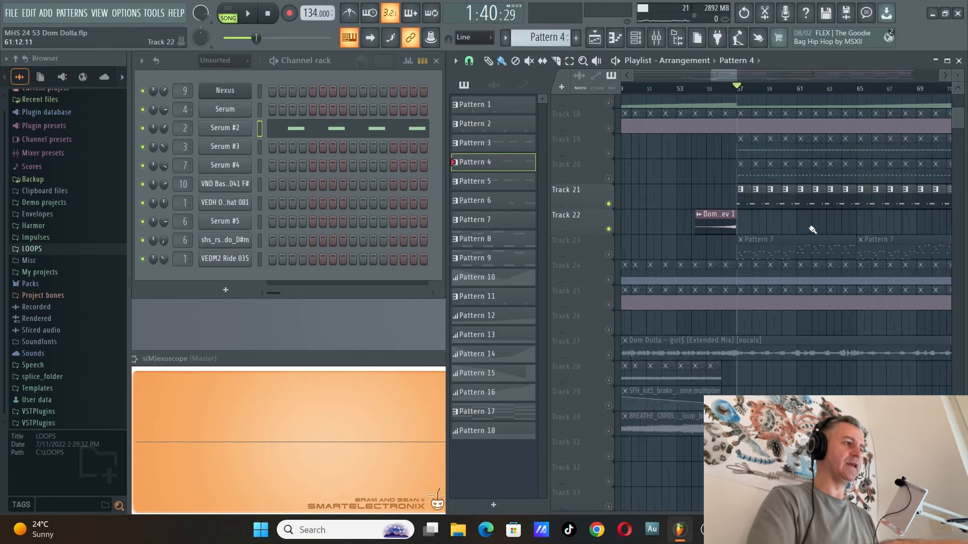
# Step: Play the reversed clip and the Track 21 part from bar 56, and select Pattern 6
pyautogui.click(650, 88)
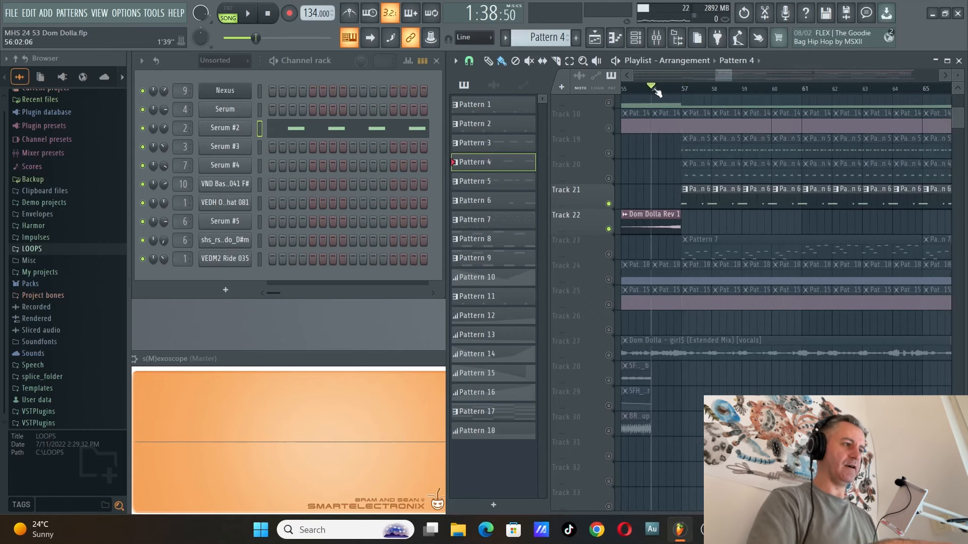
pyautogui.scroll(-2, 702, 220)
pyautogui.scroll(-1, 699, 224)
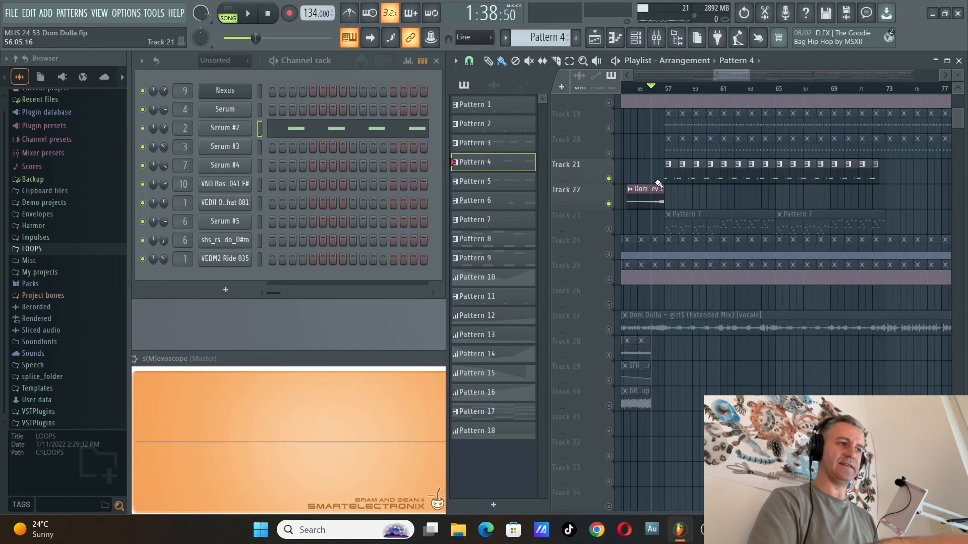
pyautogui.press('space')
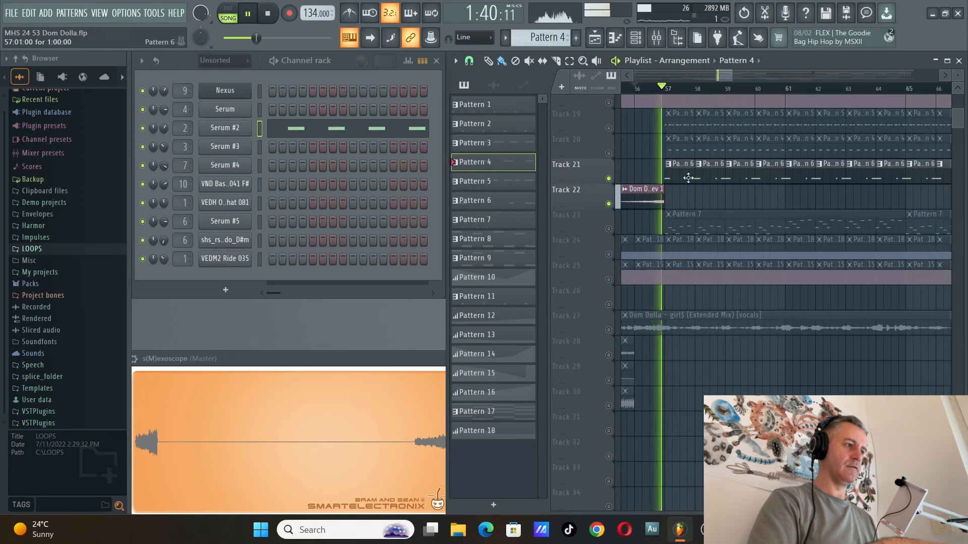
pyautogui.click(672, 178)
pyautogui.scroll(-1, 673, 178)
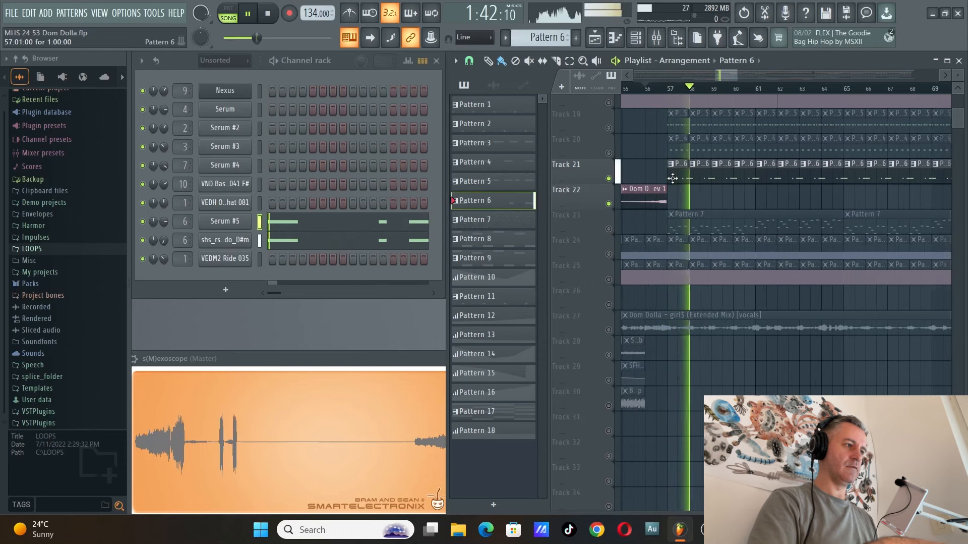
# Step: View Pattern 6's Serum #5 notes in the piano roll during playback, stop, and reselect Pattern 6 in the Playlist
pyautogui.click(292, 220)
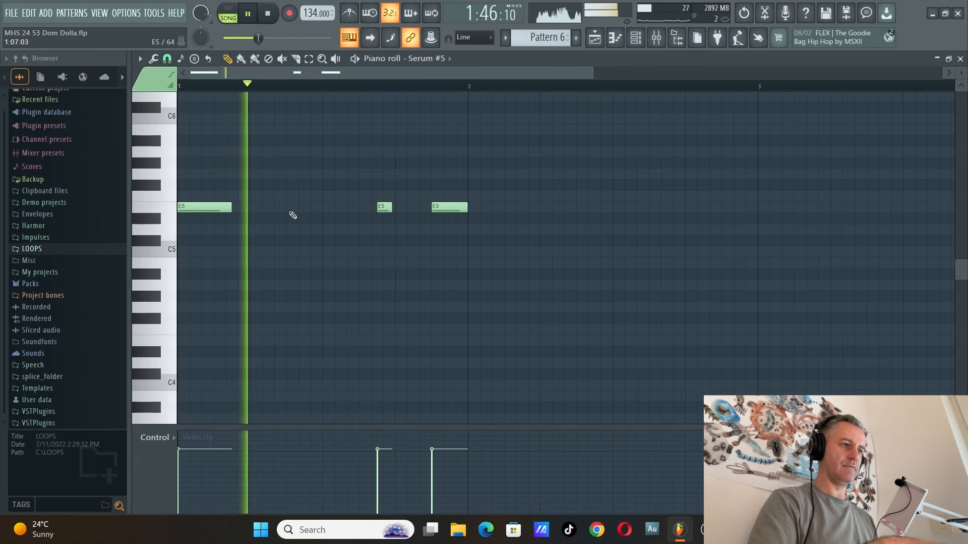
pyautogui.press('space')
pyautogui.press('F7')
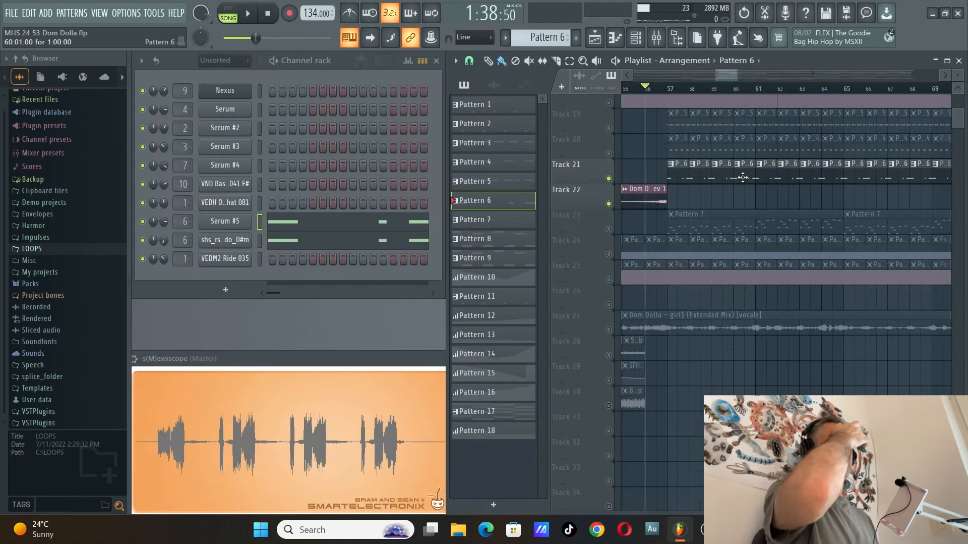
pyautogui.click(647, 193)
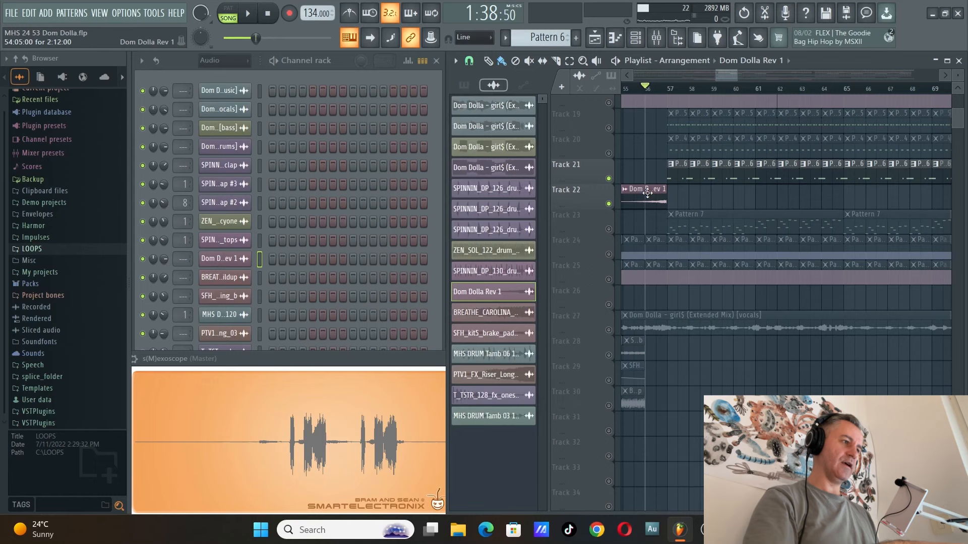
pyautogui.scroll(3, 673, 176)
pyautogui.click(672, 176)
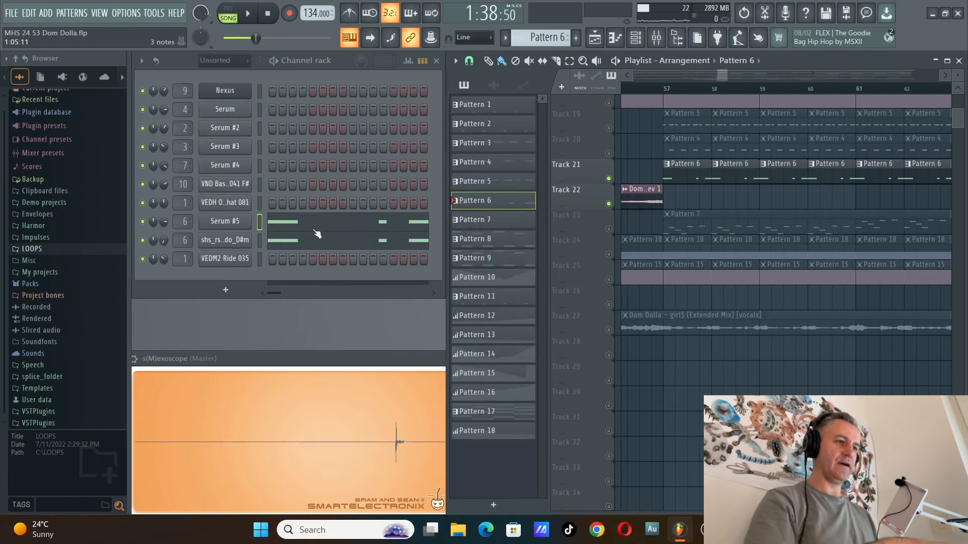
# Step: Audition the shs_rs_classic_shot_rolando_D#m sampler in pattern mode with its channel volume at 78% and Serum #5 muted
pyautogui.click(225, 239)
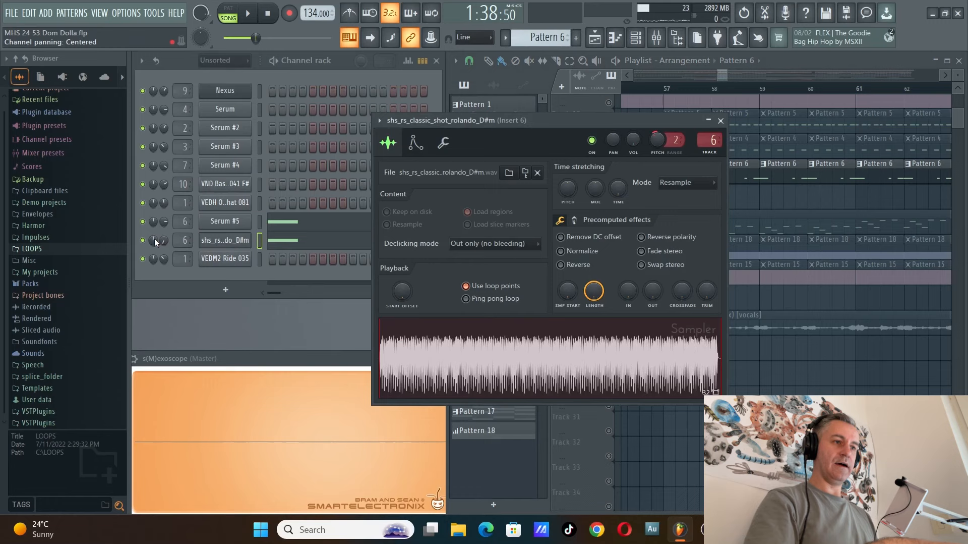
pyautogui.click(166, 238)
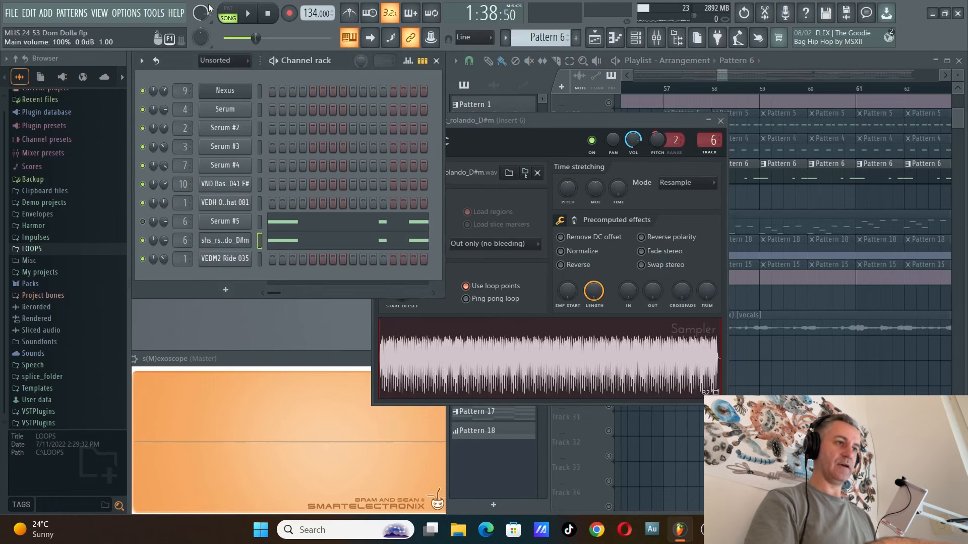
pyautogui.click(228, 13)
pyautogui.moveTo(513, 127); pyautogui.dragTo(601, 122)
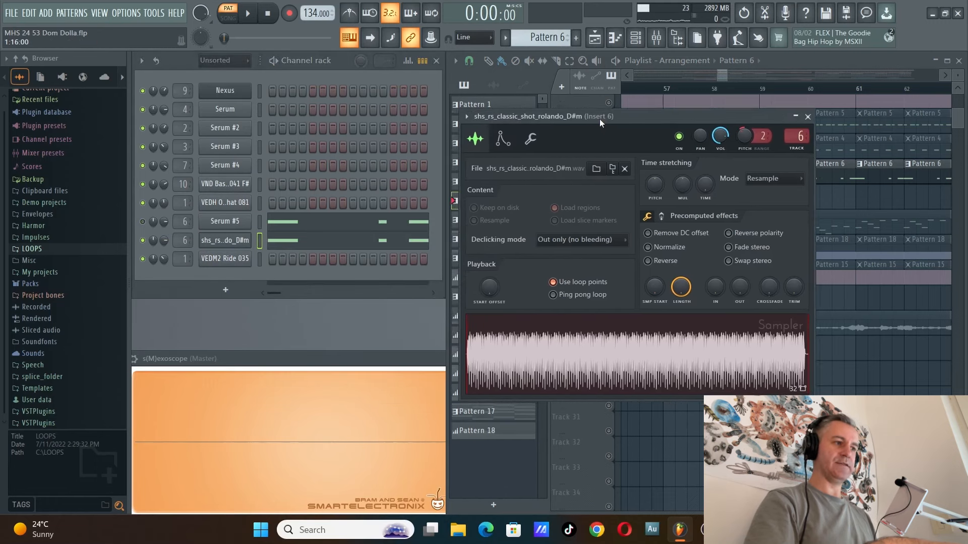
pyautogui.press('space')
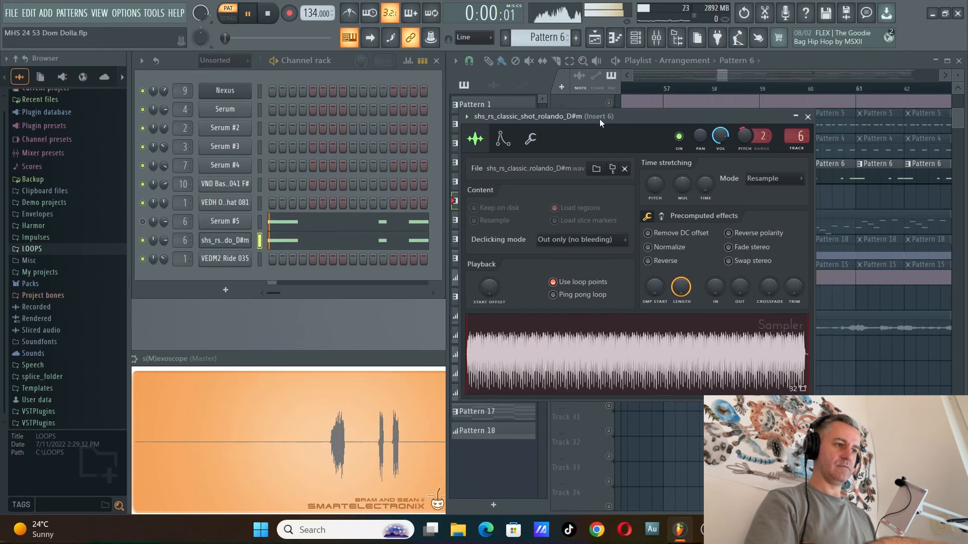
pyautogui.press('space')
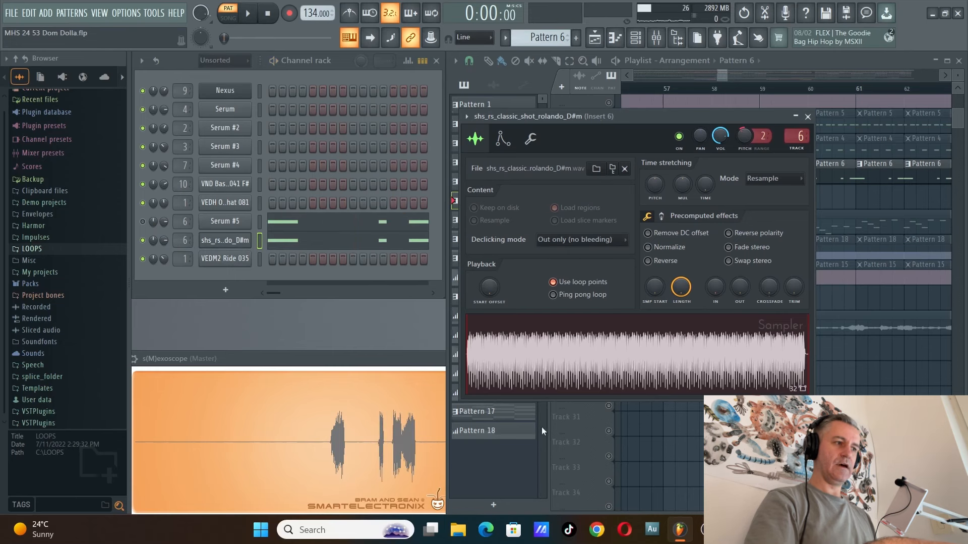
pyautogui.click(233, 245)
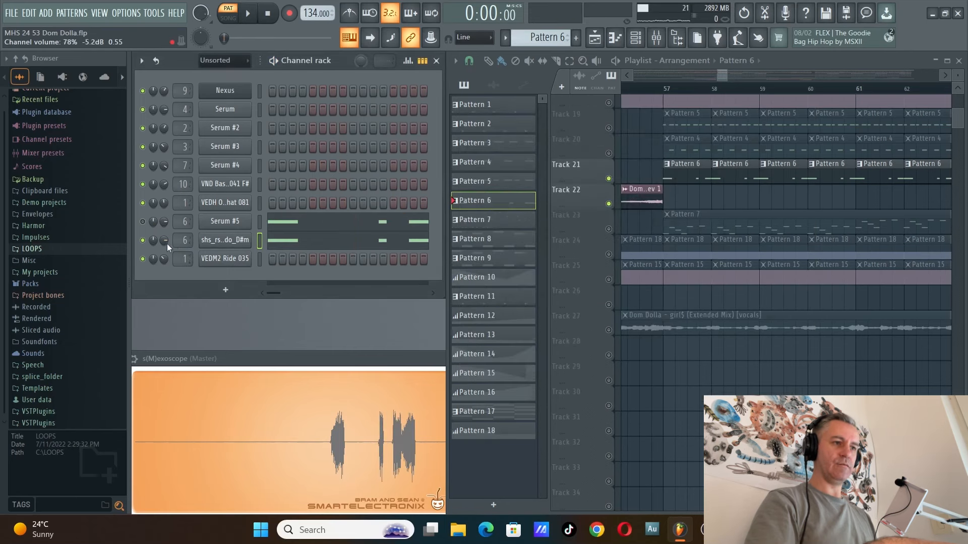
# Step: Unmute Serum #5 and show the oscillator page of its MHS Stab 01 preset
pyautogui.click(222, 220)
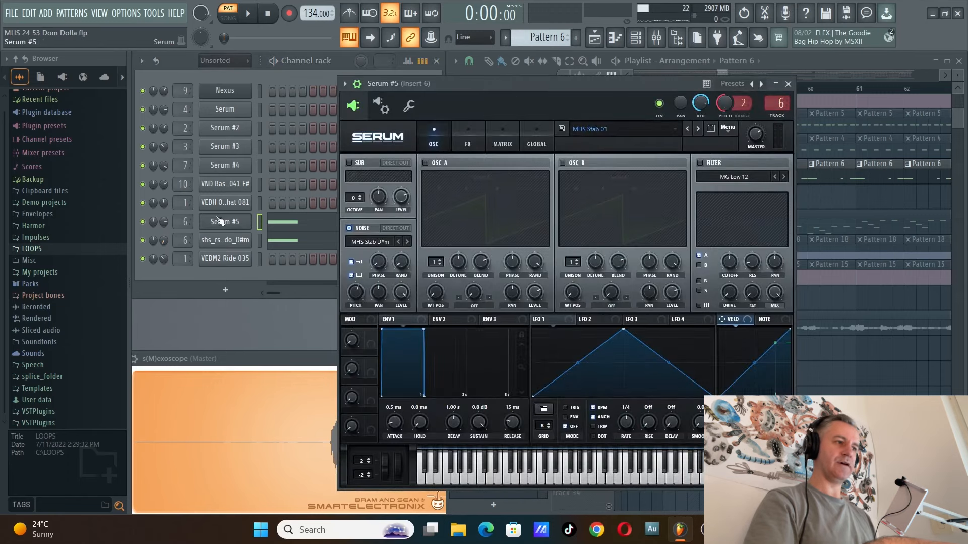
pyautogui.moveTo(485, 87); pyautogui.dragTo(455, 93)
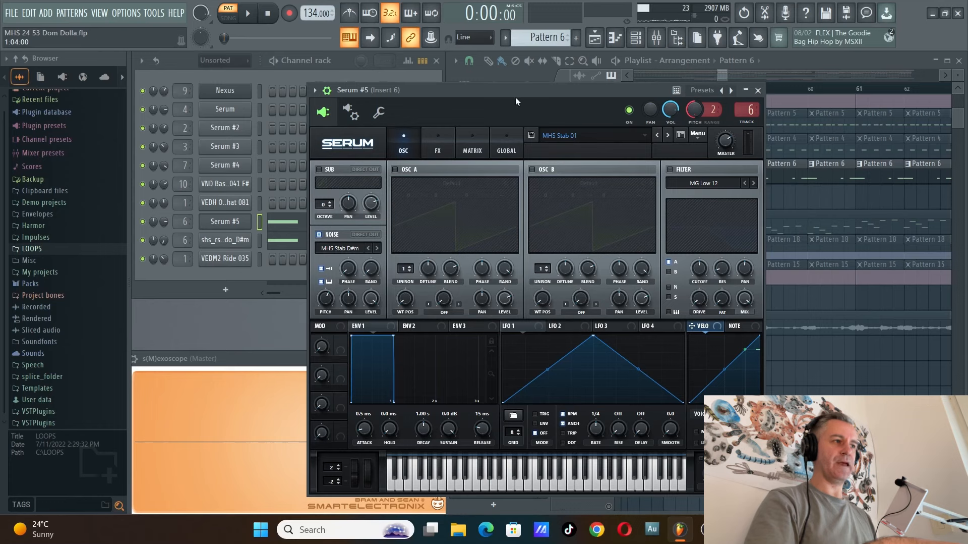
pyautogui.moveTo(506, 90); pyautogui.dragTo(537, 74)
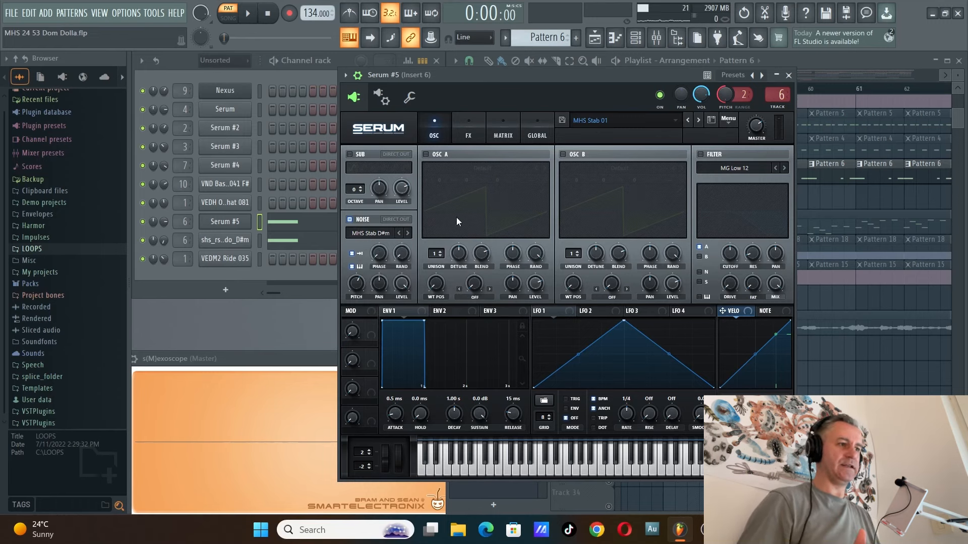
# Step: Play Pattern 6 while viewing Serum #5's distortion, delay, reverb and EQ effects, and stop playback
pyautogui.press('space')
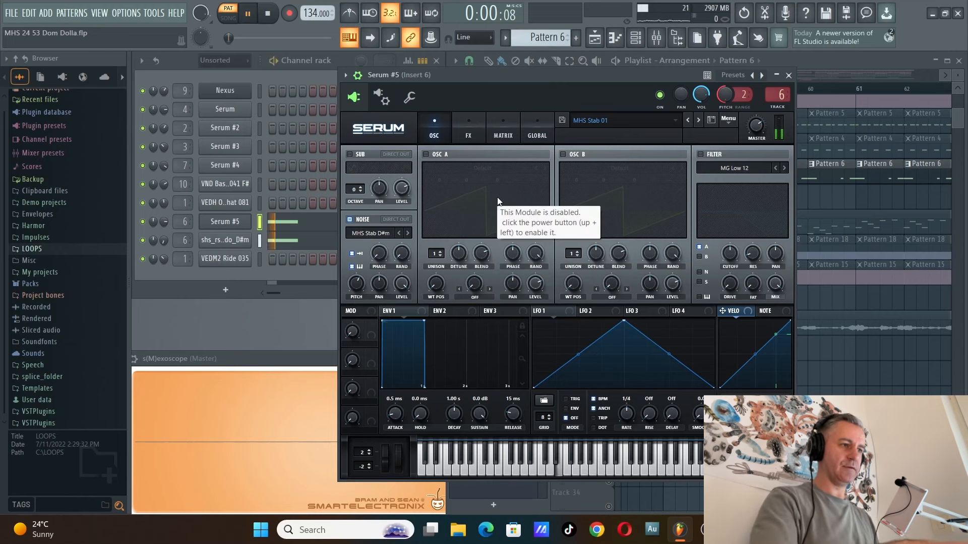
pyautogui.click(464, 130)
pyautogui.moveTo(428, 79); pyautogui.dragTo(399, 73)
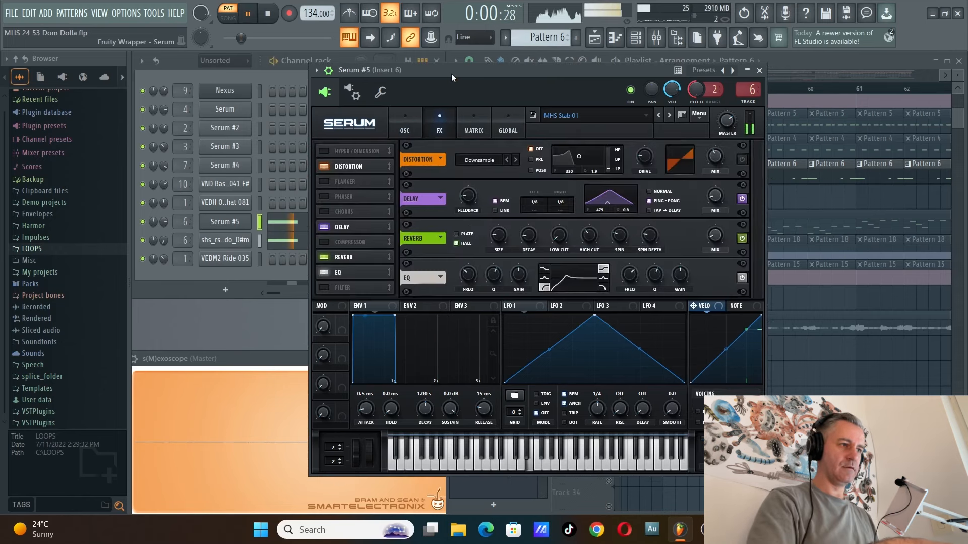
pyautogui.press('space')
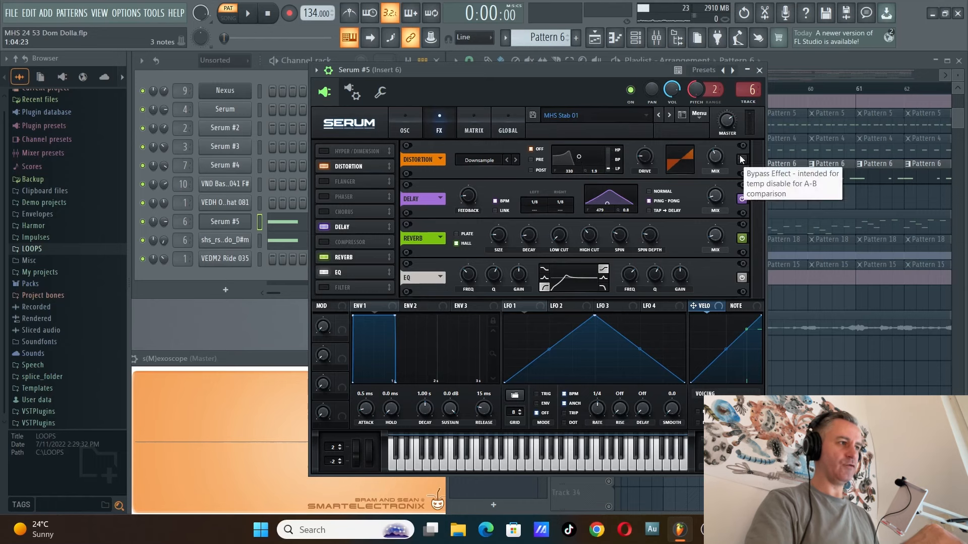
# Step: Open the Krush effect on mixer Insert 6 and play Pattern 6 through it, closing the mixer first
pyautogui.click(656, 37)
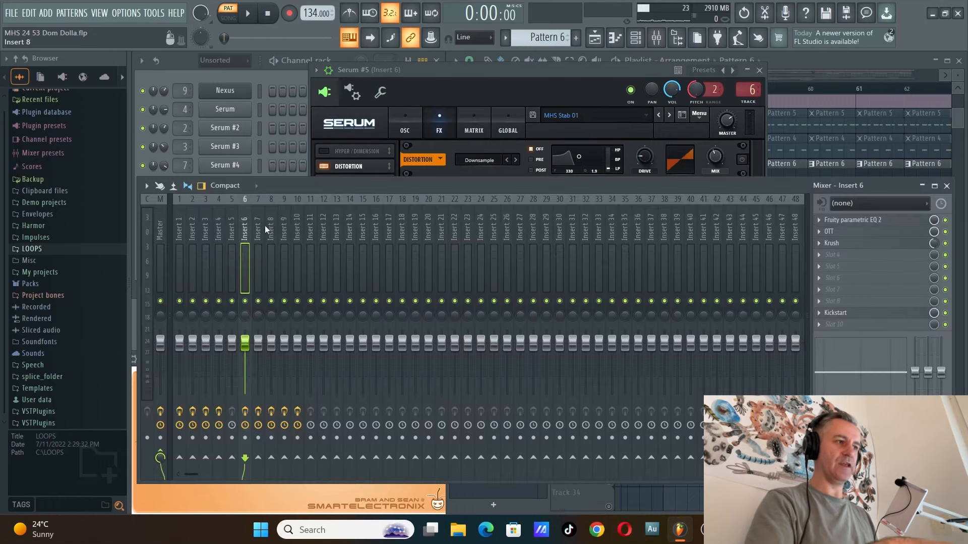
pyautogui.click(869, 246)
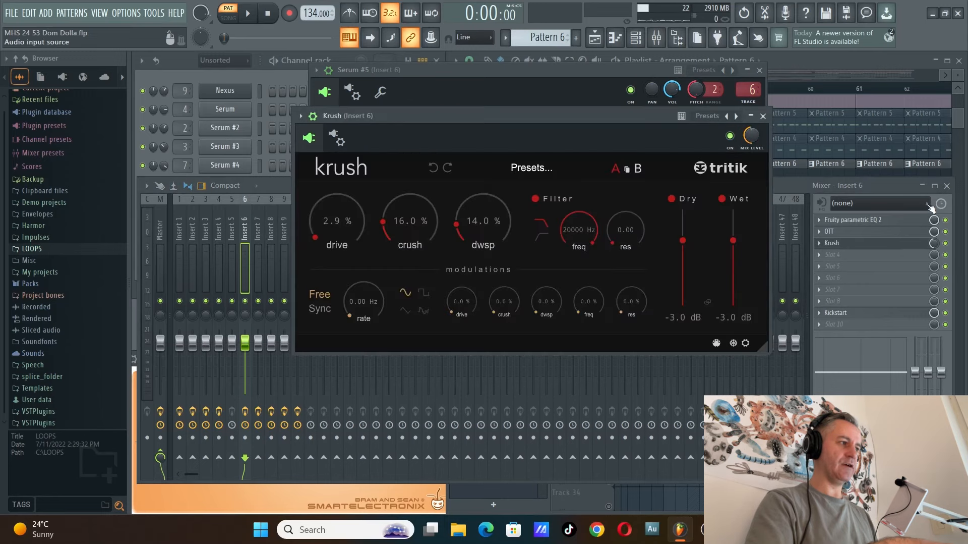
pyautogui.click(947, 186)
pyautogui.moveTo(529, 120); pyautogui.dragTo(617, 119)
pyautogui.press('space')
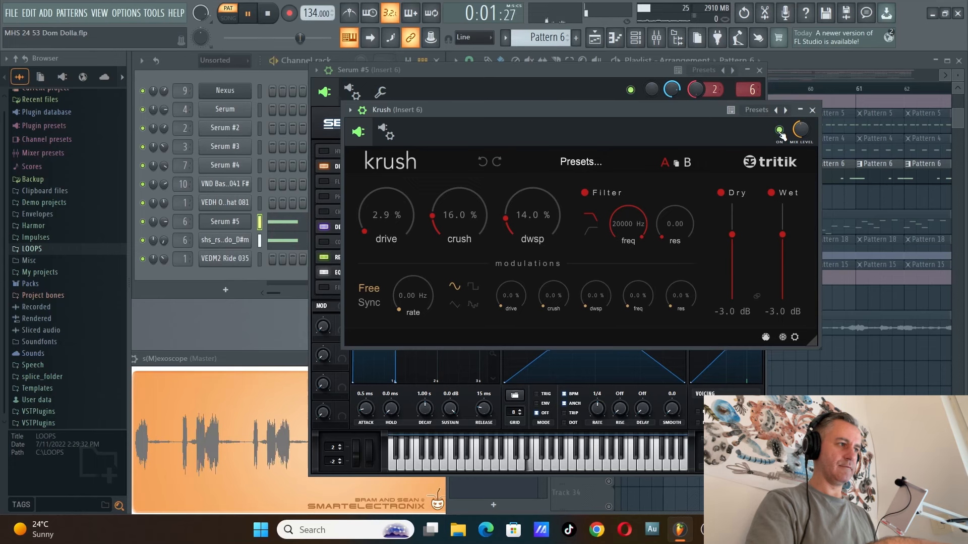
pyautogui.press('space')
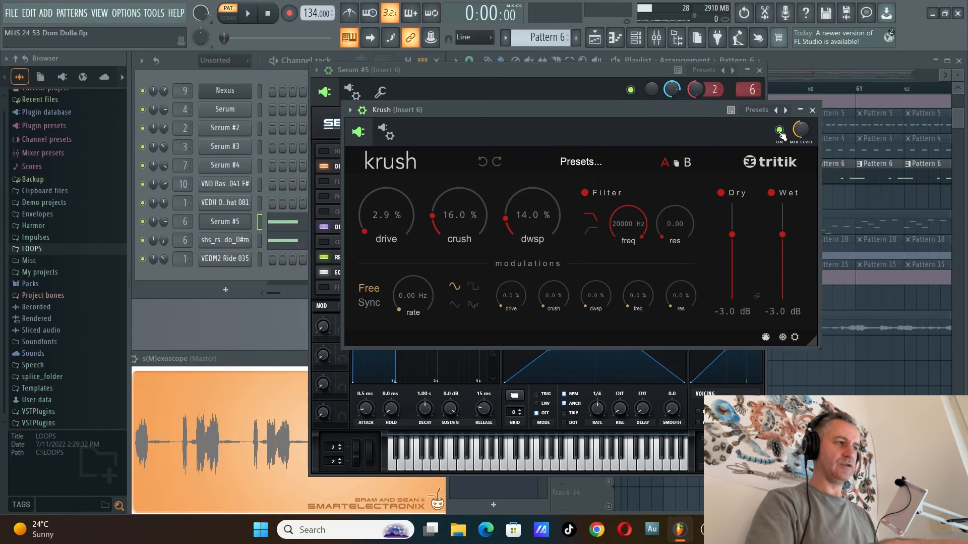
# Step: Audition Serum #5's Downsample distortion with Krush bypassed, disable the distortion again, and return to Krush to close it
pyautogui.click(550, 76)
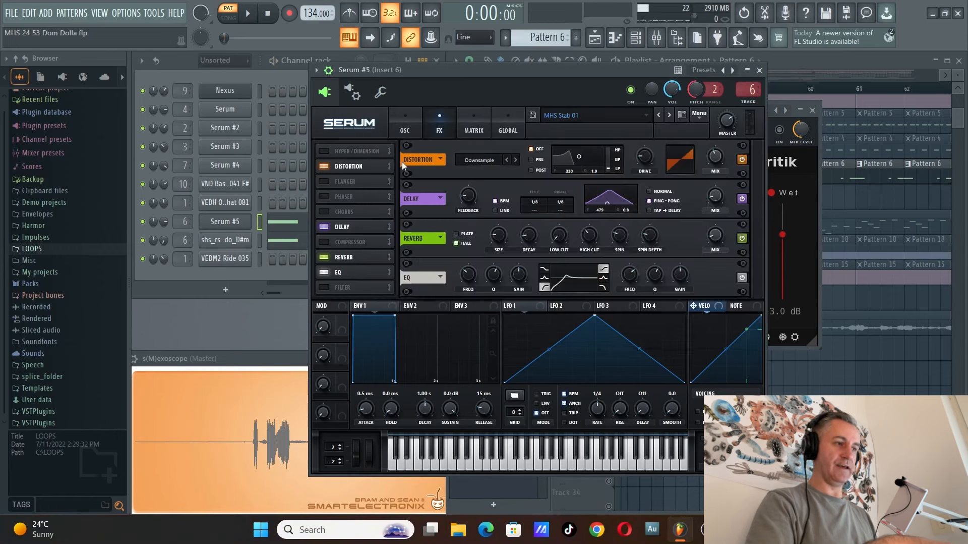
pyautogui.press('space')
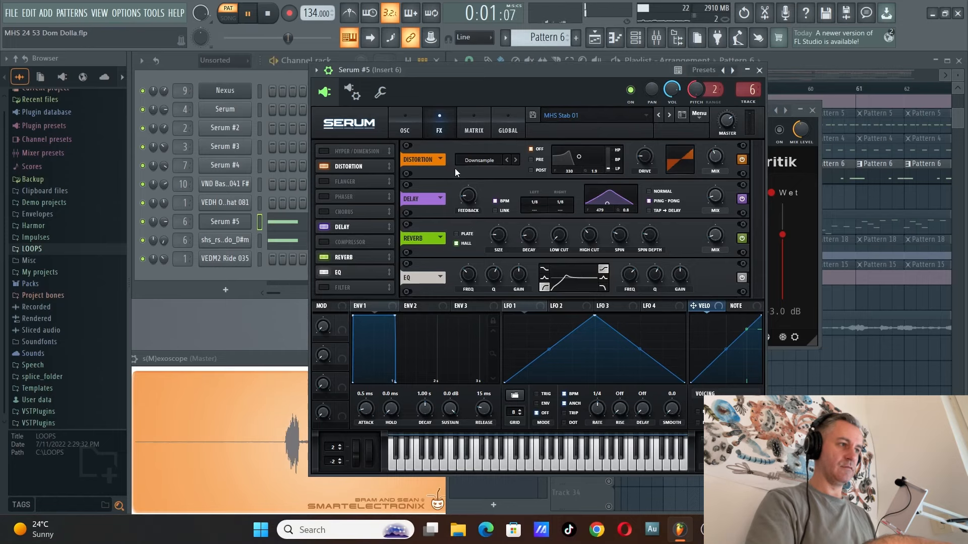
pyautogui.press('space')
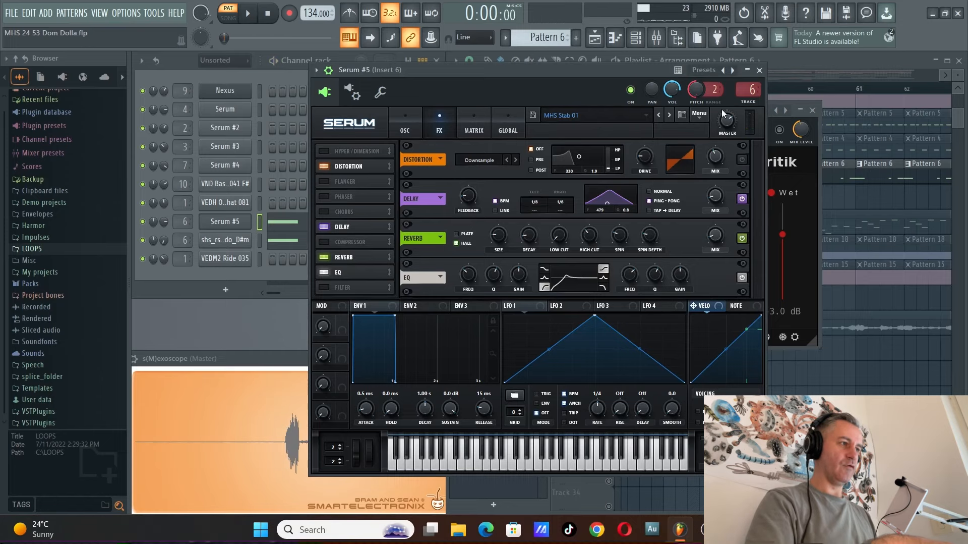
pyautogui.click(775, 154)
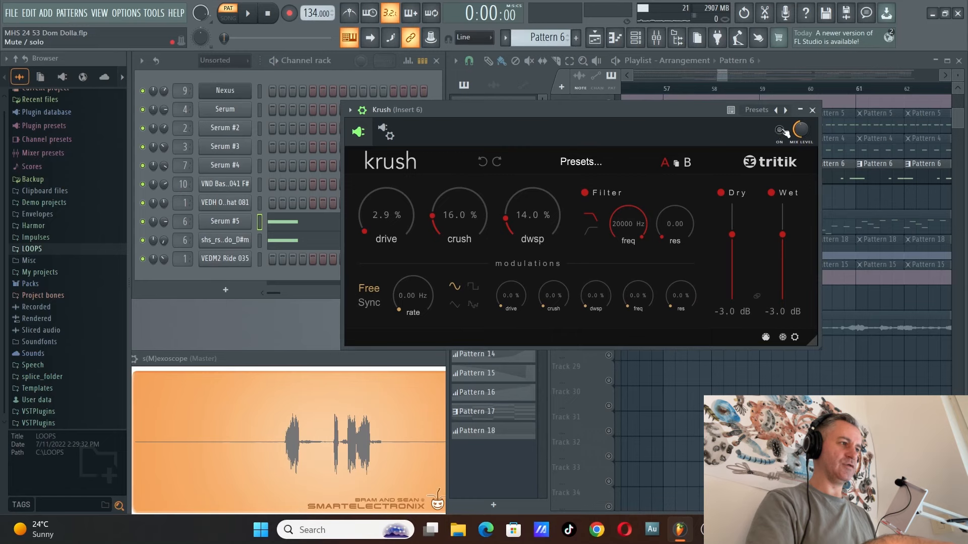
pyautogui.click(812, 110)
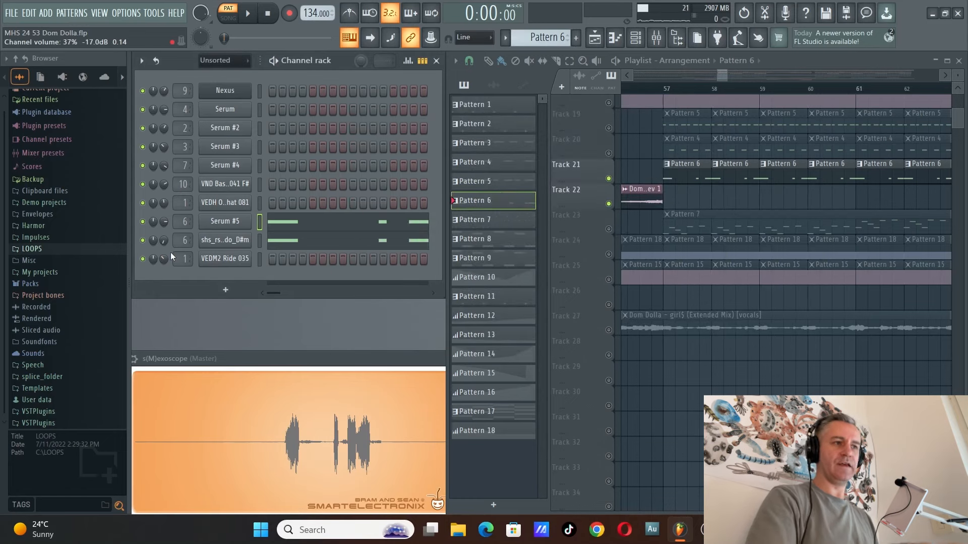
# Step: Review Serum #5's effects page and the Krush settings on mixer Insert 6, closing the windows
pyautogui.click(213, 224)
pyautogui.click(434, 125)
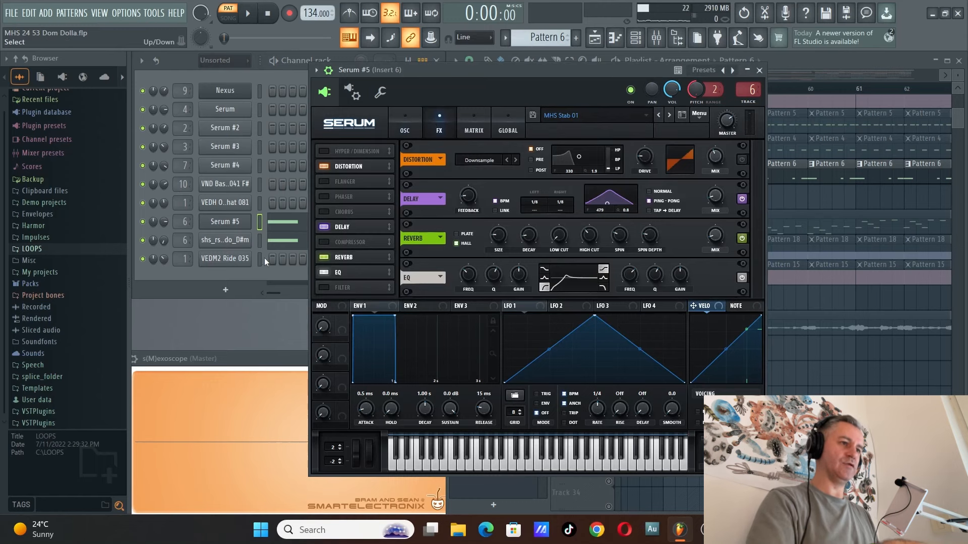
pyautogui.click(233, 223)
pyautogui.click(656, 38)
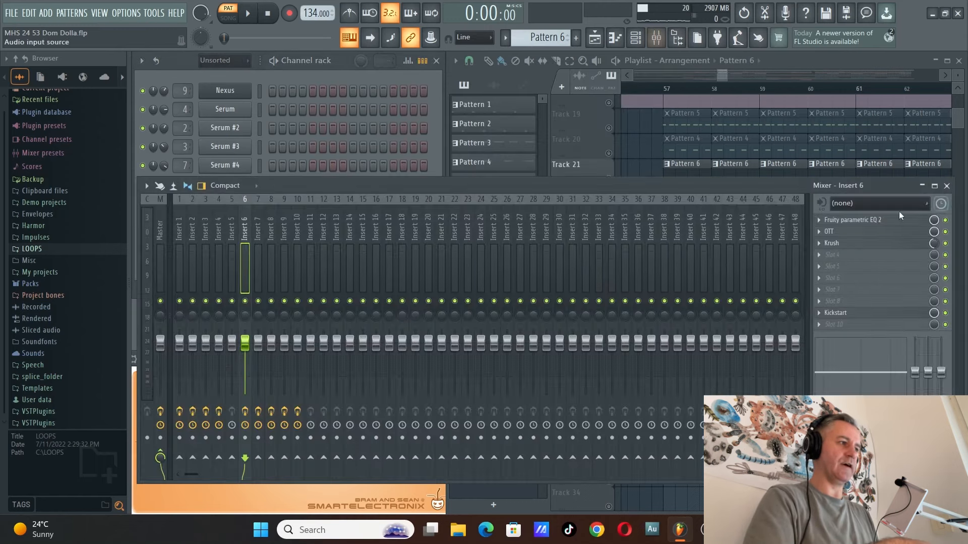
pyautogui.click(850, 244)
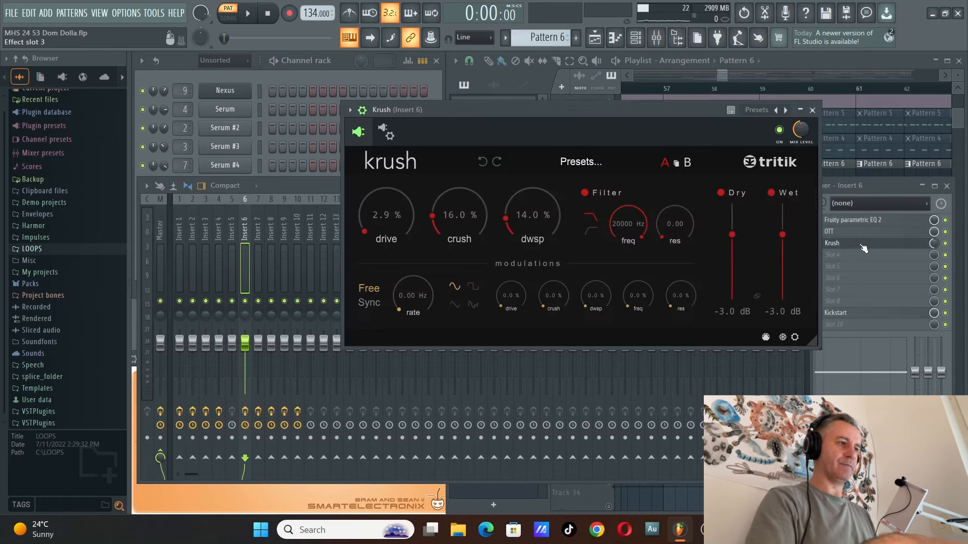
pyautogui.click(864, 246)
pyautogui.click(947, 185)
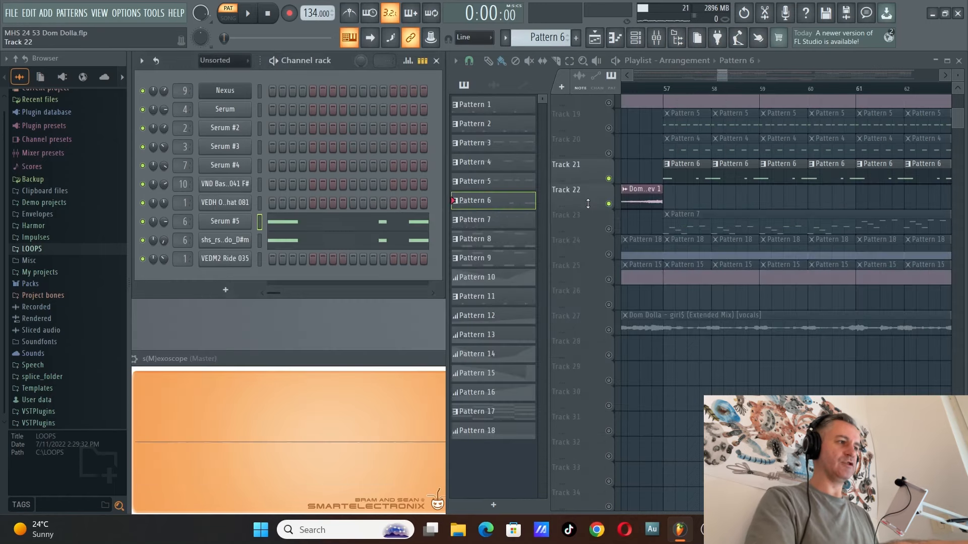
# Step: Solo Track 23 with Track 24 unmuted, and set the playback position to bar 57 in song mode
pyautogui.keyDown('ctrl'); pyautogui.scroll(-5, 712, 231); pyautogui.keyUp('ctrl')
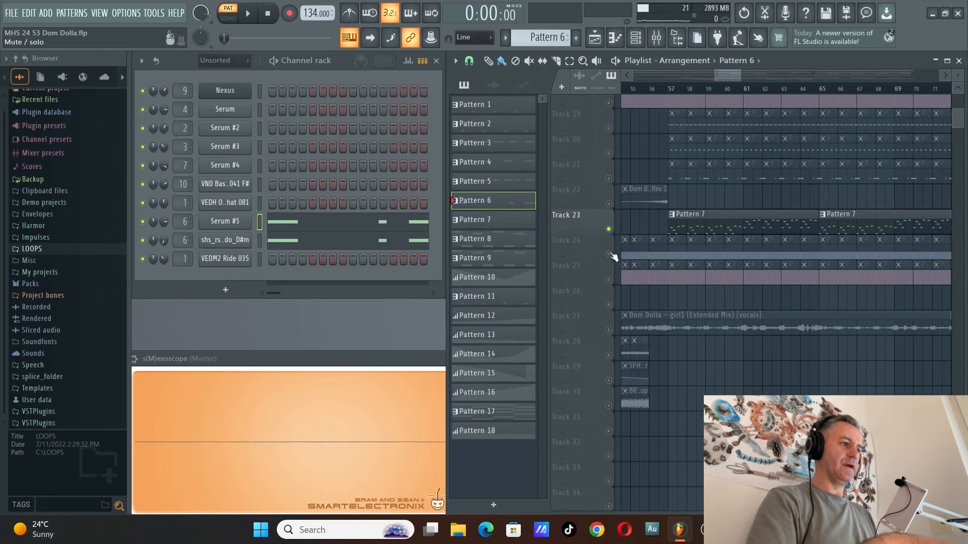
pyautogui.keyDown('ctrl'); pyautogui.scroll(-2, 751, 246); pyautogui.keyUp('ctrl')
pyautogui.click(721, 89)
pyautogui.keyDown('ctrl'); pyautogui.scroll(4, 739, 222); pyautogui.keyUp('ctrl')
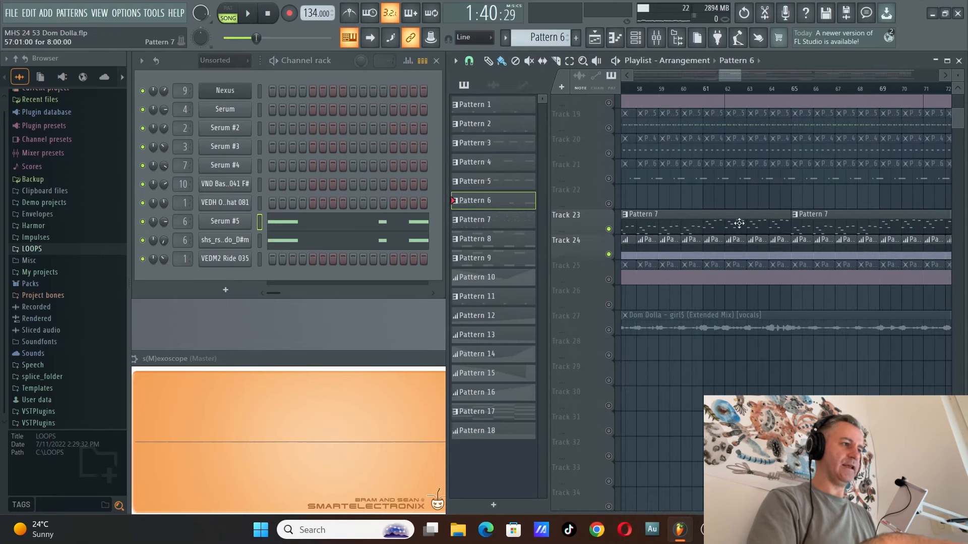
pyautogui.keyDown('ctrl'); pyautogui.scroll(-2, 720, 221); pyautogui.keyUp('ctrl')
# Step: Select and play Pattern 7 while viewing its Serum #4 notes in the piano roll, returning to the Playlist
pyautogui.click(720, 222)
pyautogui.press('space')
pyautogui.click(308, 168)
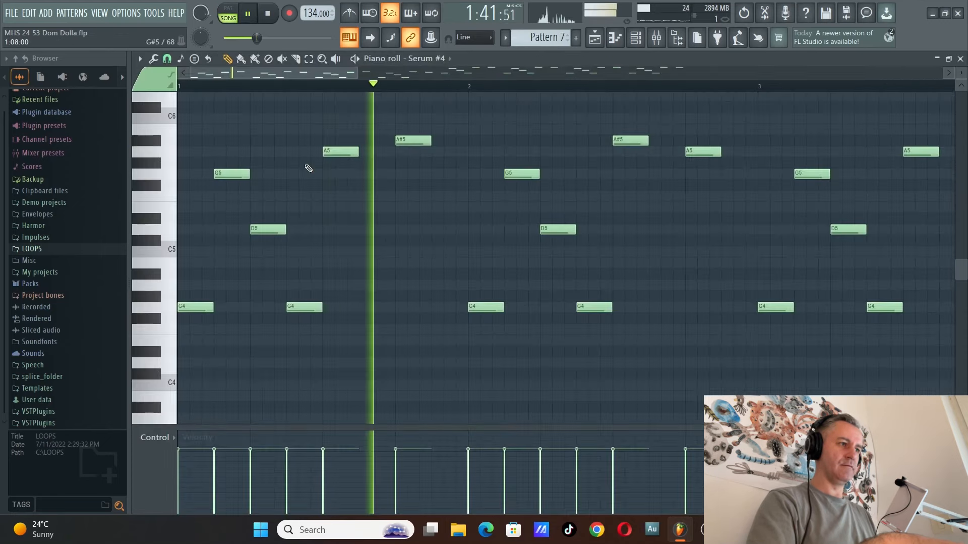
pyautogui.press('Escape')
# Step: Open Serum #4's MHS Pluck Sine 01 preset, stop playback, and show its delay, reverb and EQ effects
pyautogui.click(225, 167)
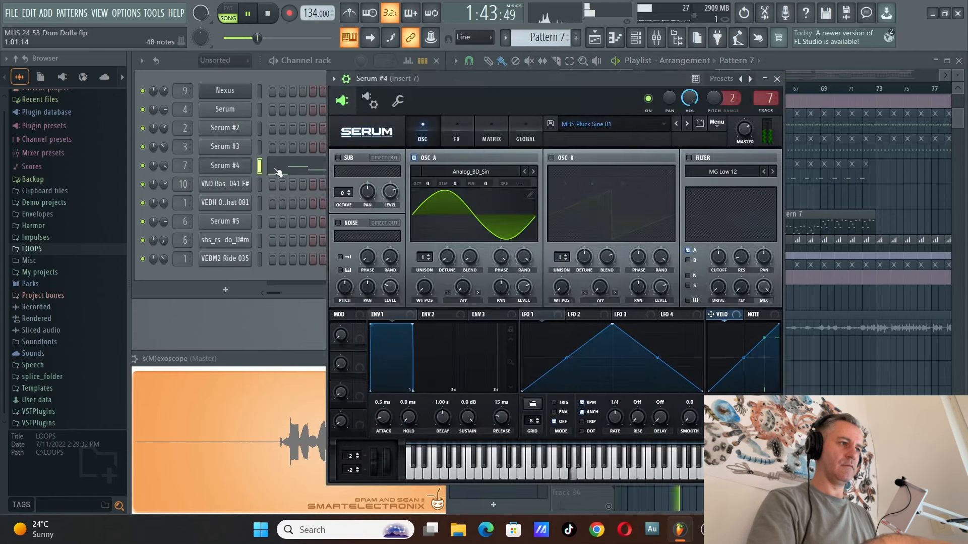
pyautogui.press('space')
pyautogui.moveTo(496, 86); pyautogui.dragTo(518, 86)
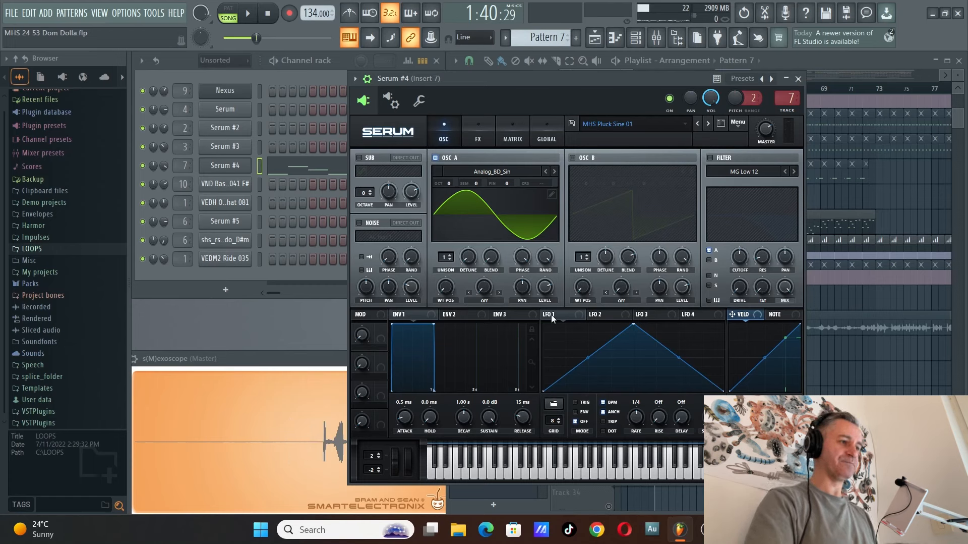
pyautogui.click(474, 138)
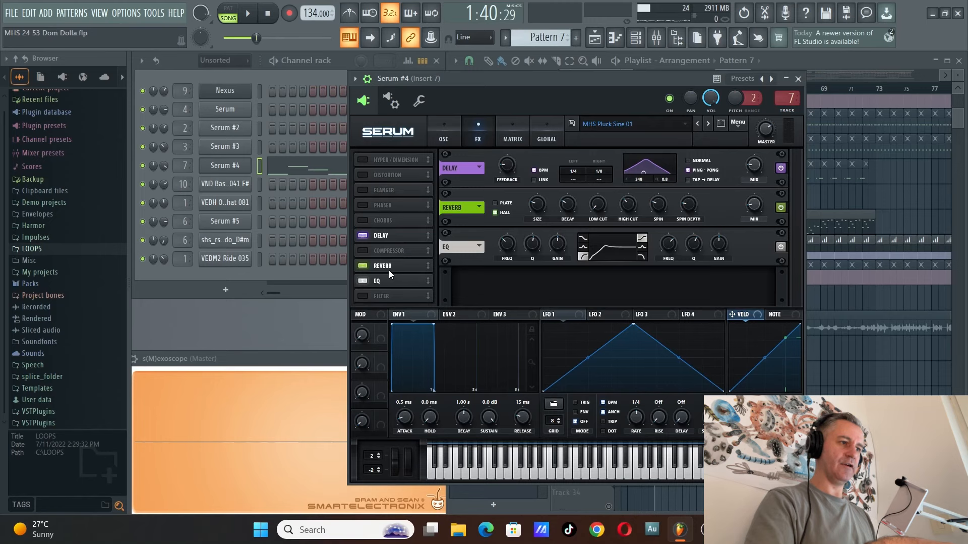
# Step: Show Serum #4's oscillator page, and open its Pattern 7 notes in the piano roll
pyautogui.click(443, 138)
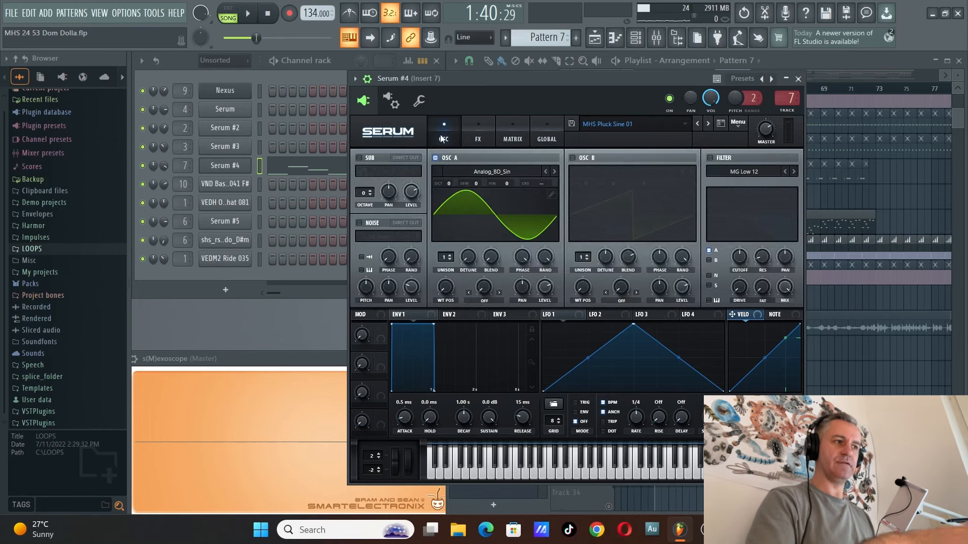
pyautogui.click(235, 165)
pyautogui.click(291, 166)
pyautogui.scroll(-3, 323, 185)
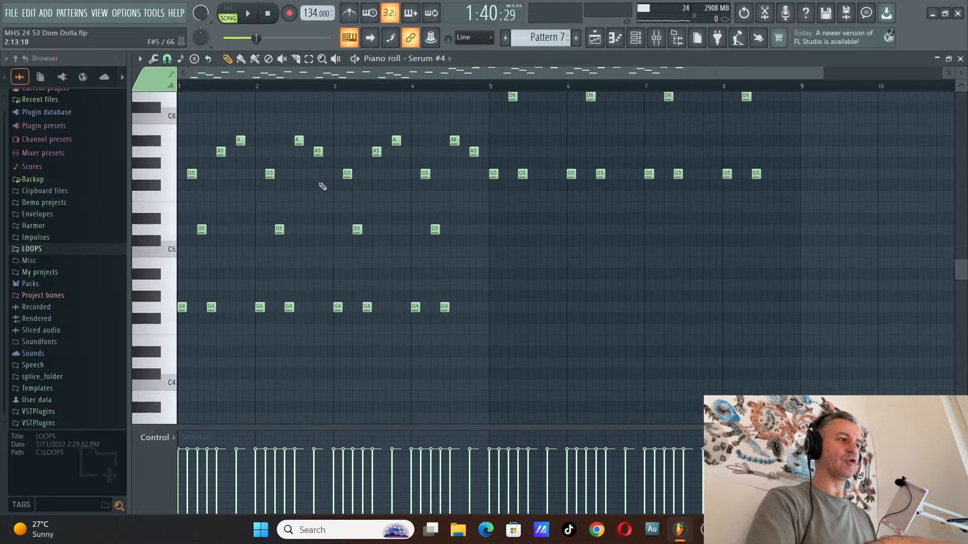
# Step: Play the song while following Pattern 7's notes in the piano roll, returning to the Playlist and stopping playback
pyautogui.scroll(4, 318, 184)
pyautogui.press('space')
pyautogui.scroll(2, 511, 174)
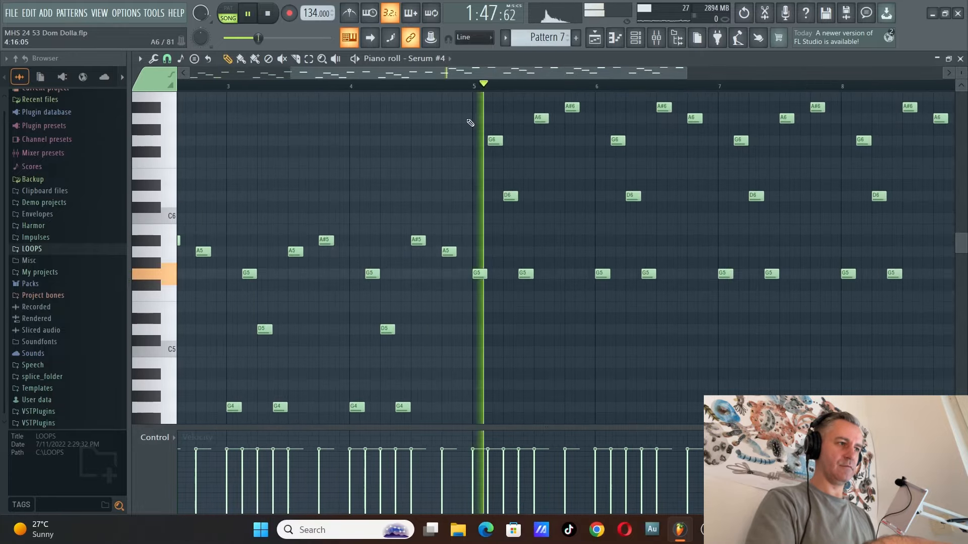
pyautogui.scroll(-1, 591, 225)
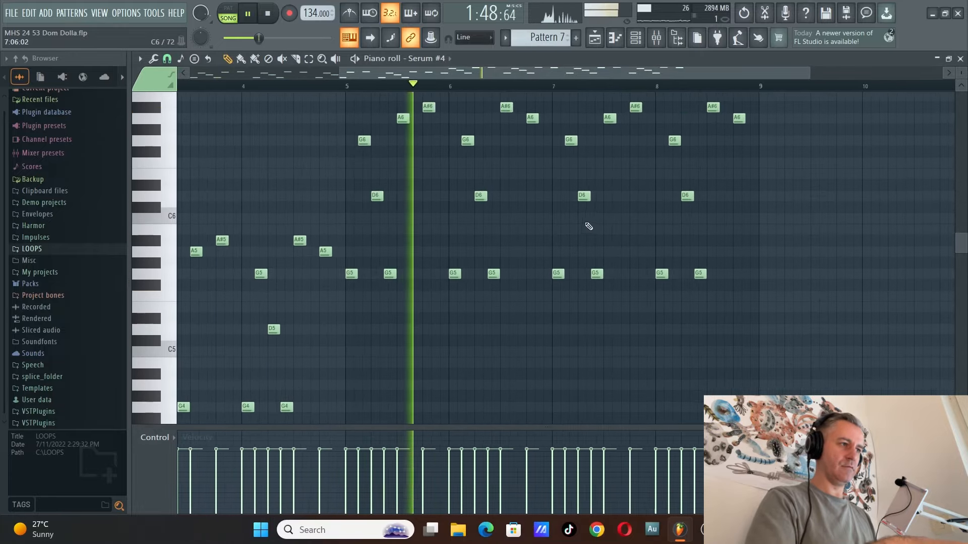
pyautogui.press('F7')
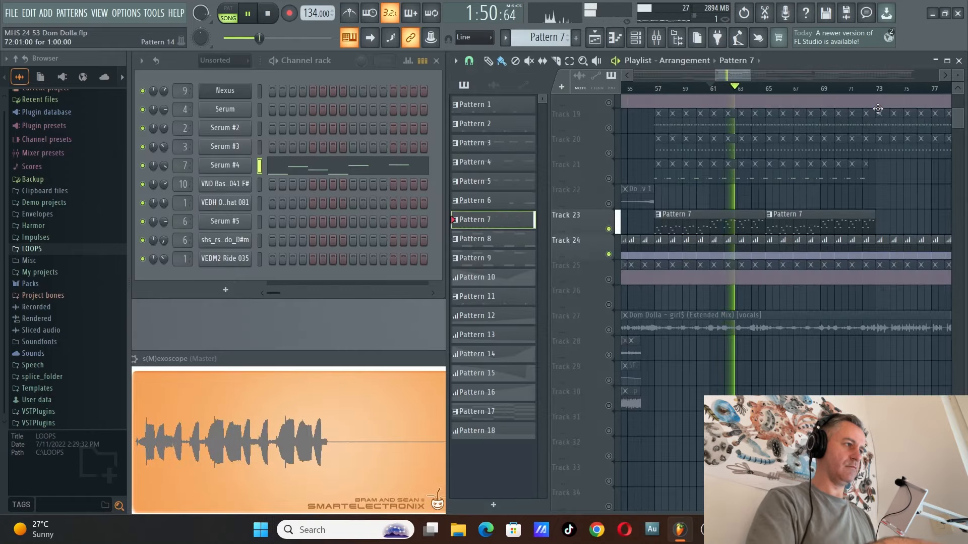
pyautogui.press('space')
# Step: Set the playback position to bar 81 at the Pattern 8 clips on Track 23, restoring the Playlist to its smaller size
pyautogui.click(948, 61)
pyautogui.scroll(-5, 413, 190)
pyautogui.scroll(5, 594, 217)
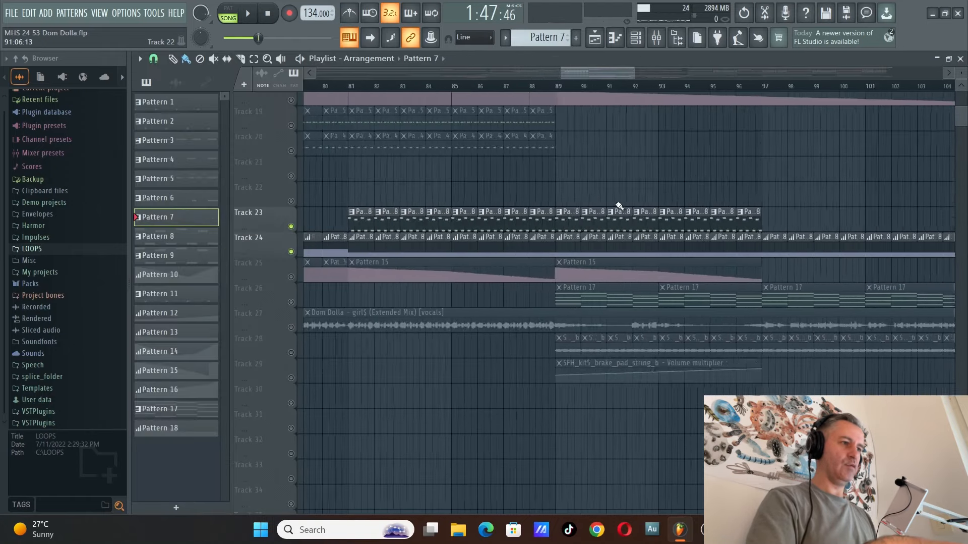
pyautogui.scroll(-3, 456, 122)
pyautogui.click(398, 84)
pyautogui.doubleClick(840, 59)
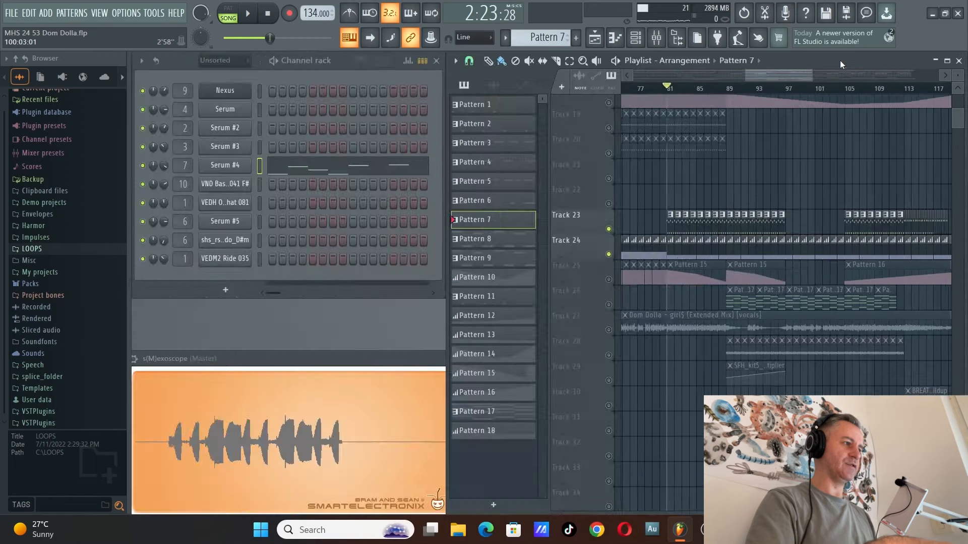
# Step: Play from bar 81 while viewing Pattern 8's Serum #4 notes, and inspect Pattern 18's volume multiplier events
pyautogui.press('space')
pyautogui.doubleClick(665, 227)
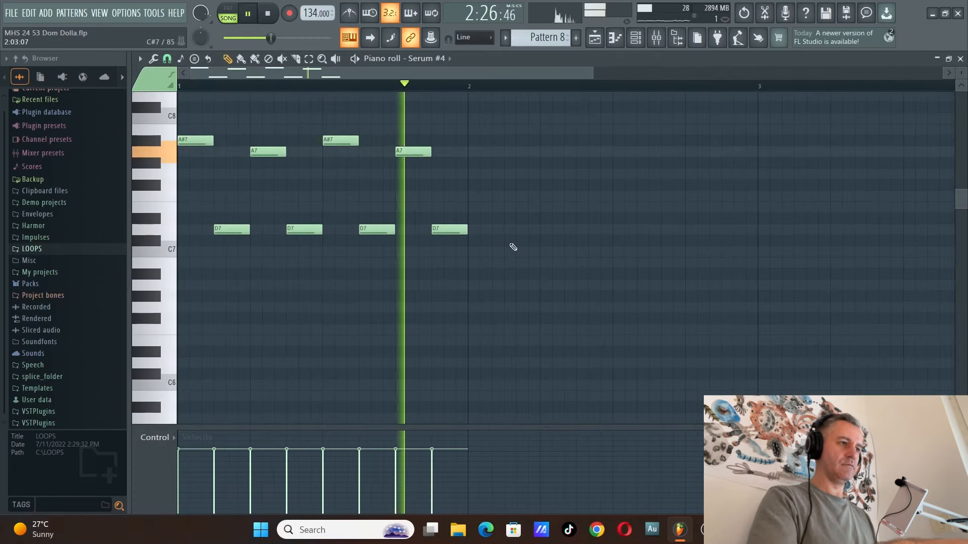
pyautogui.press('space')
pyautogui.press('F7')
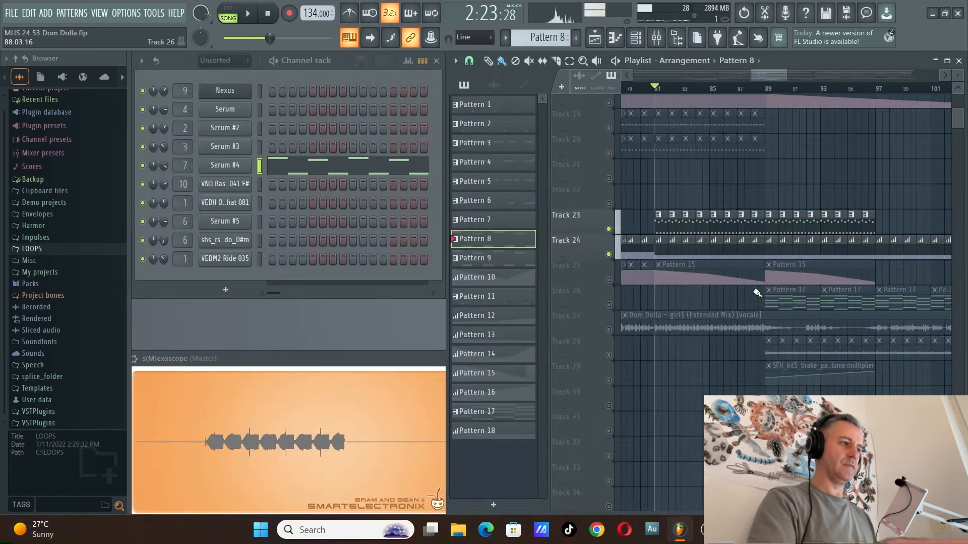
pyautogui.doubleClick(661, 251)
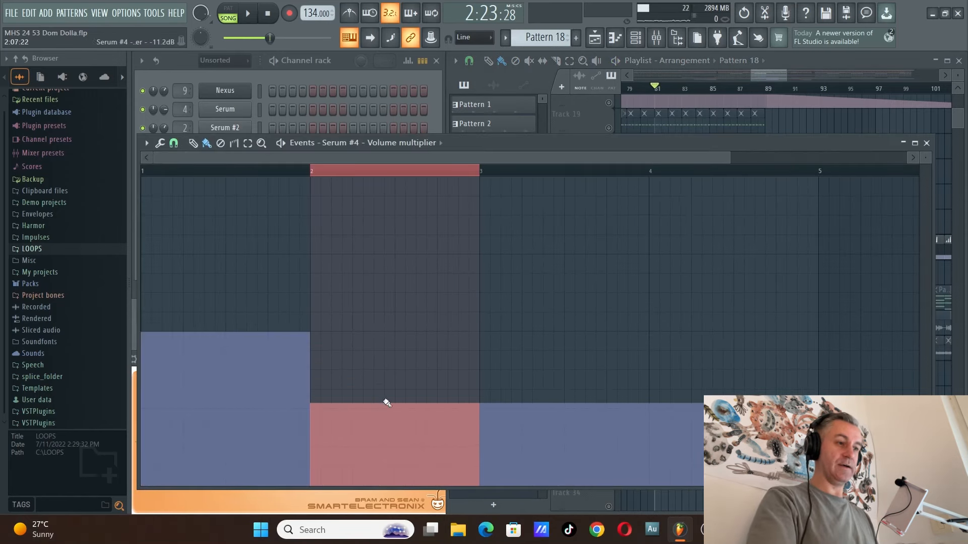
pyautogui.press('Escape')
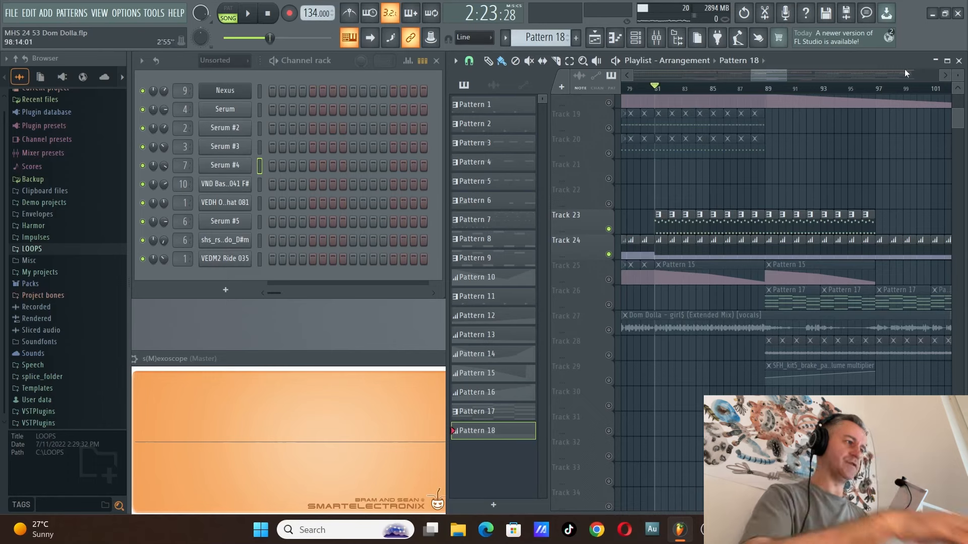
# Step: Maximize the Playlist, solo Track 26, and set the playback position to bar 89
pyautogui.click(947, 61)
pyautogui.scroll(-3, 517, 145)
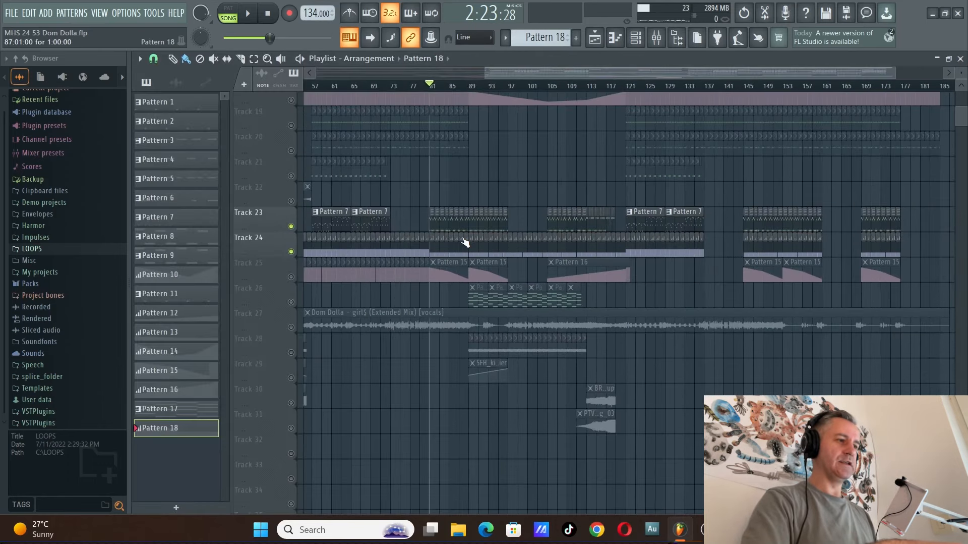
pyautogui.rightClick(293, 302)
pyautogui.click(405, 85)
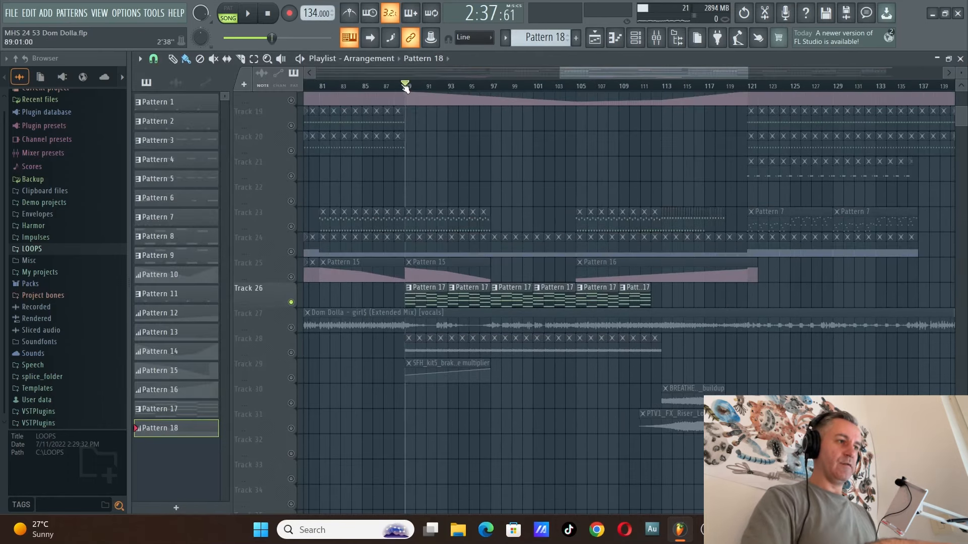
# Step: Play Pattern 17 while viewing its Nexus chords in the piano roll, returning to the Playlist and stopping playback
pyautogui.press('space')
pyautogui.doubleClick(444, 292)
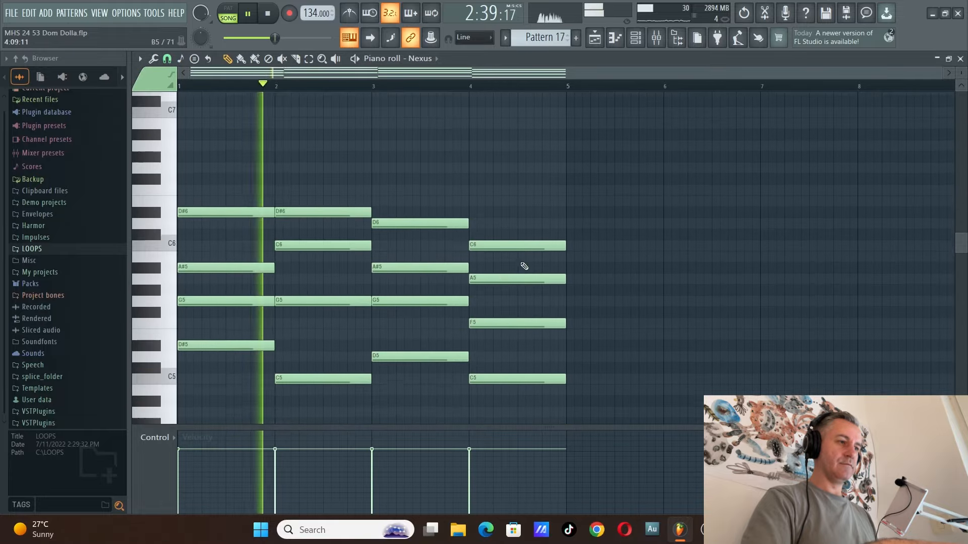
pyautogui.scroll(4, 197, 245)
pyautogui.scroll(-2, 322, 248)
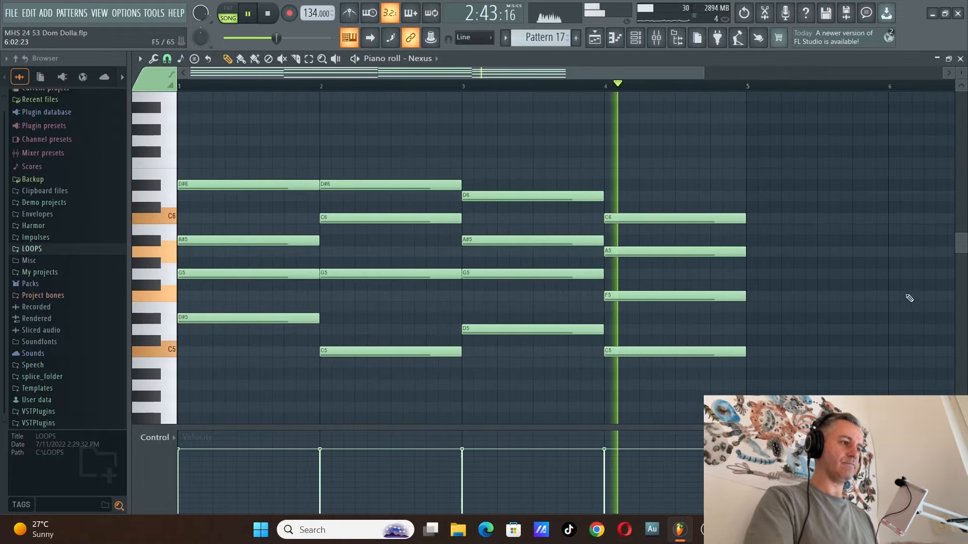
pyautogui.press('Escape')
pyautogui.press('space')
# Step: Solo the vocals stem on Track 27 and bring Tracks 28 to 31 into view
pyautogui.rightClick(293, 327)
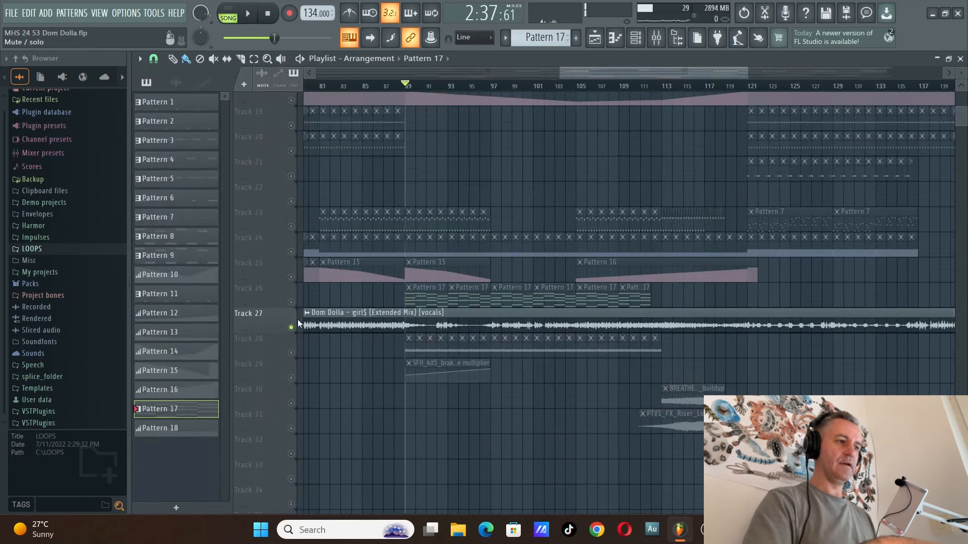
pyautogui.scroll(-3, 580, 251)
pyautogui.scroll(-3, 579, 251)
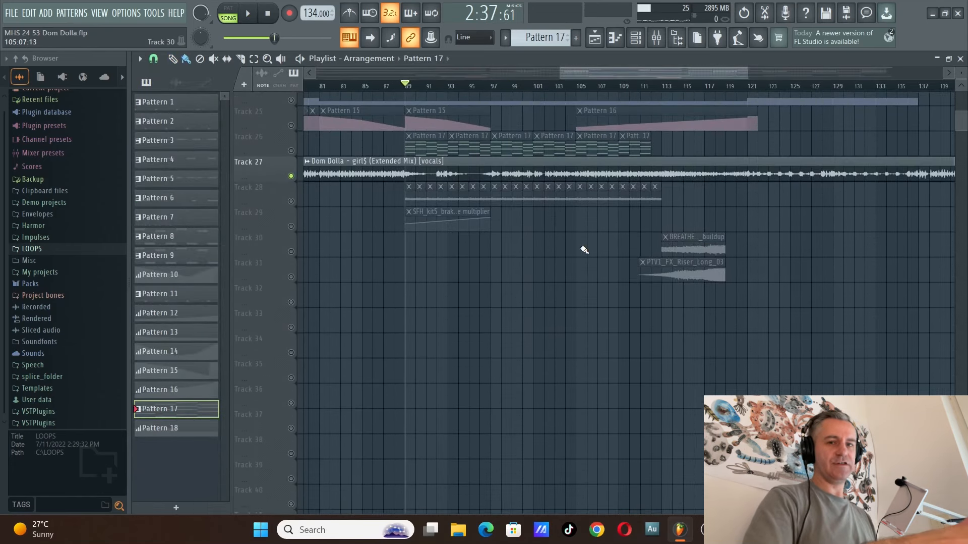
# Step: Solo the loop on Track 28 and unmute its volume multiplier automation on Track 29
pyautogui.rightClick(291, 200)
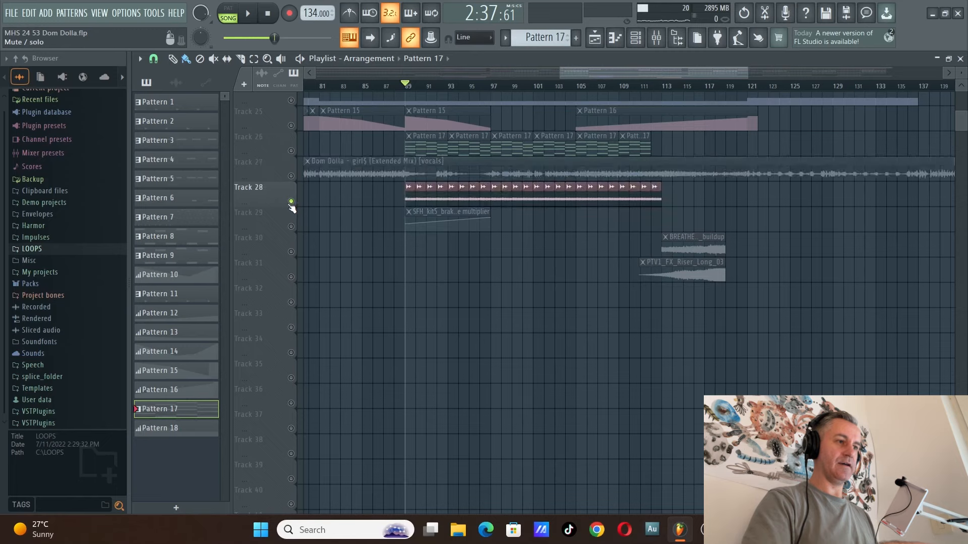
pyautogui.click(291, 226)
pyautogui.scroll(2, 525, 205)
pyautogui.scroll(-2, 479, 106)
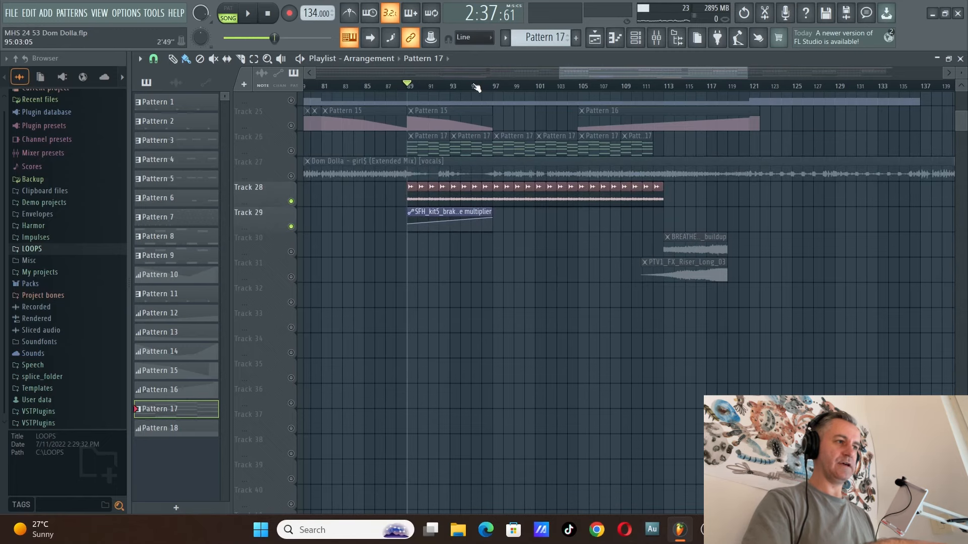
# Step: Audition Tracks 28 and 29 from bar 89 and from bar 97, where the volume automation ends, and stop playback
pyautogui.press('space')
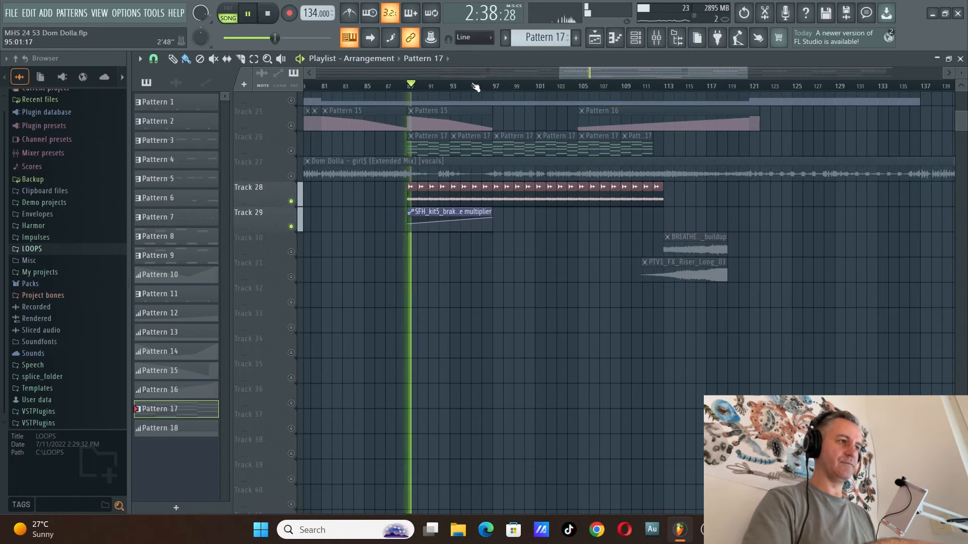
pyautogui.click(479, 87)
pyautogui.click(495, 87)
pyautogui.scroll(3, 731, 216)
pyautogui.scroll(-2, 355, 247)
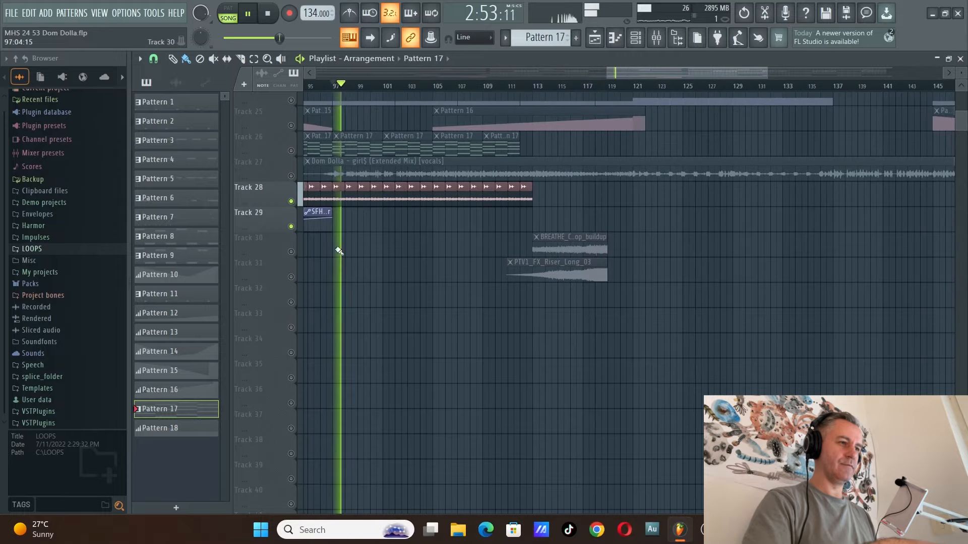
pyautogui.press('space')
# Step: Solo the snare buildup loop on Track 30, play it from about bar 115, and stop playback
pyautogui.rightClick(291, 251)
pyautogui.scroll(4, 606, 233)
pyautogui.scroll(-3, 524, 167)
pyautogui.click(465, 87)
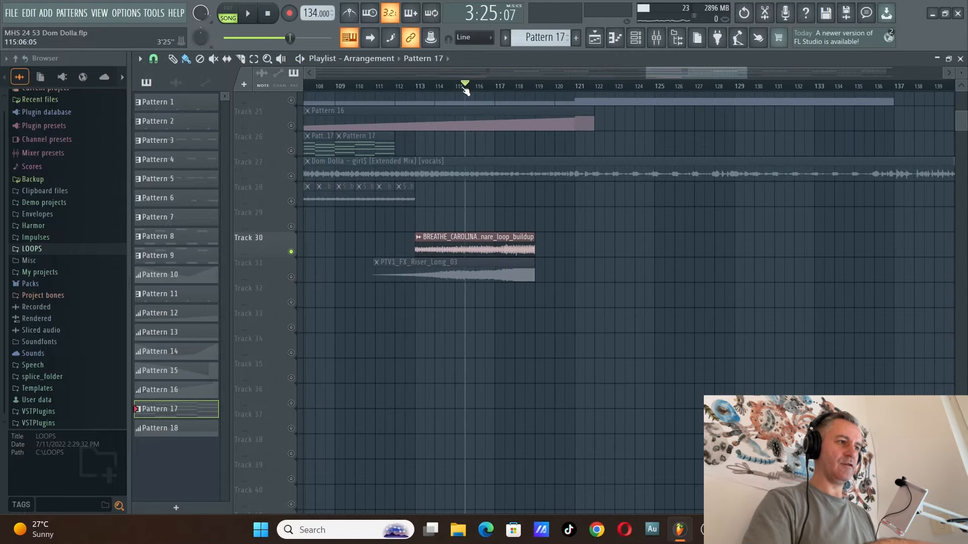
pyautogui.press('space')
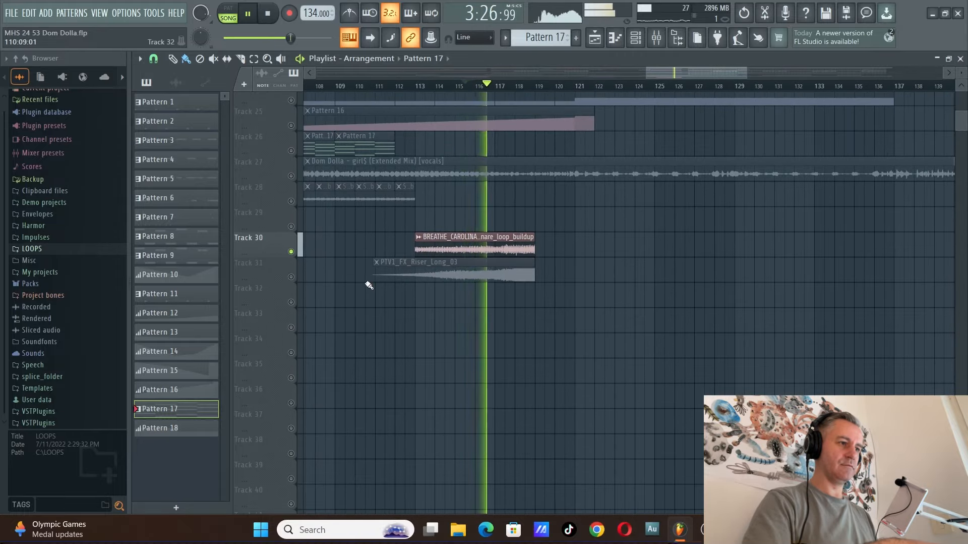
pyautogui.press('space')
# Step: Solo the PTV1_FX_Riser_Long_03 clip on Track 31, play it through to its last bars, and stop playback
pyautogui.rightClick(291, 276)
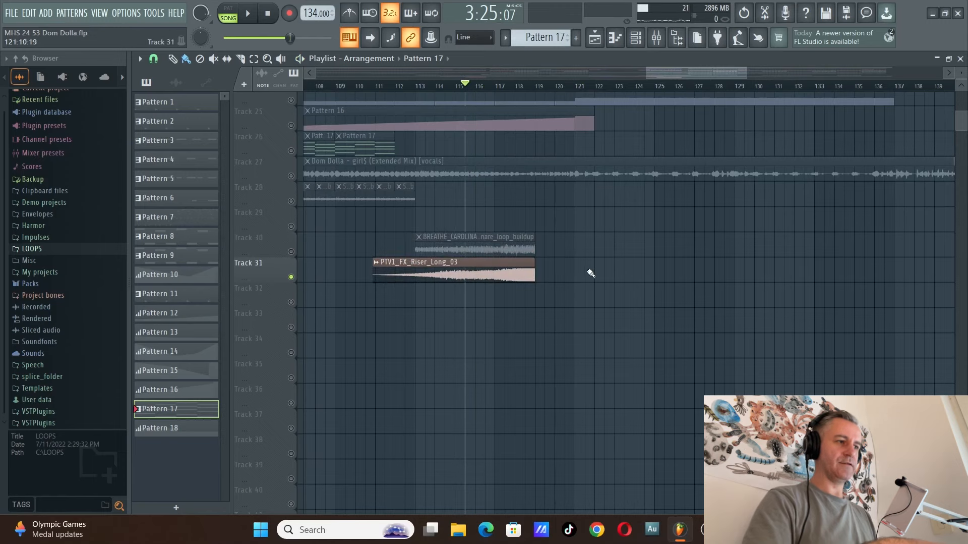
pyautogui.scroll(-2, 404, 302)
pyautogui.press('space')
pyautogui.click(485, 88)
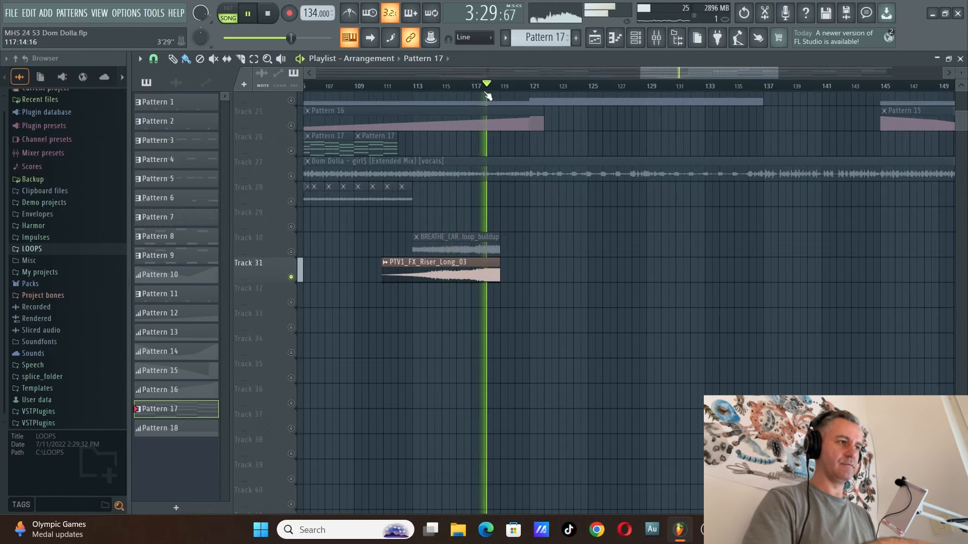
pyautogui.scroll(-2, 580, 304)
pyautogui.press('space')
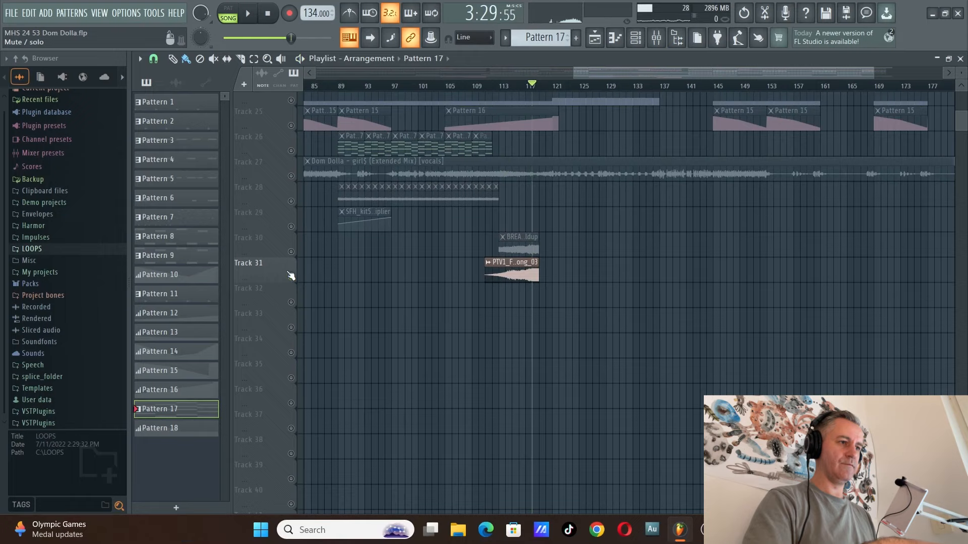
# Step: Turn off the Track 31 solo to reactivate all tracks, and reset playback to the start of the song
pyautogui.rightClick(291, 275)
pyautogui.scroll(10, 724, 271)
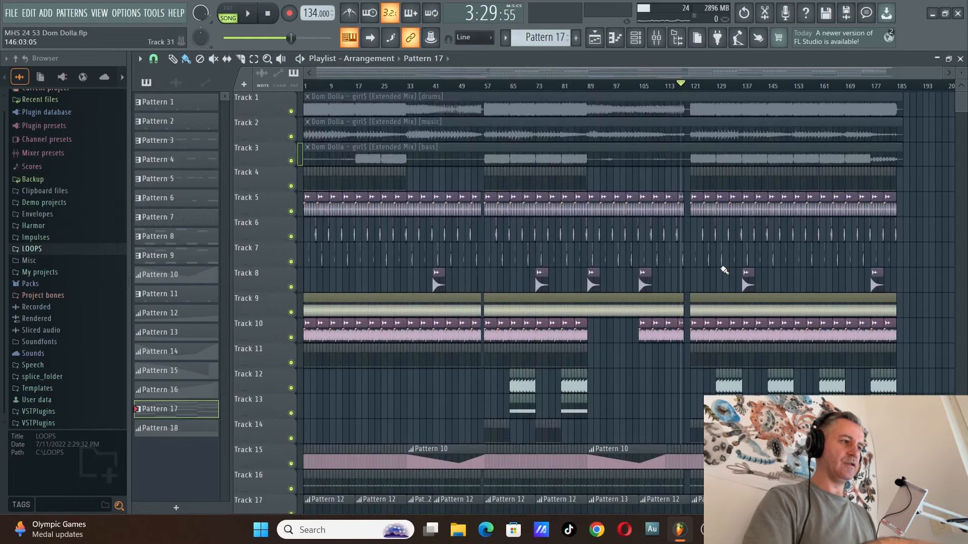
pyautogui.click(271, 14)
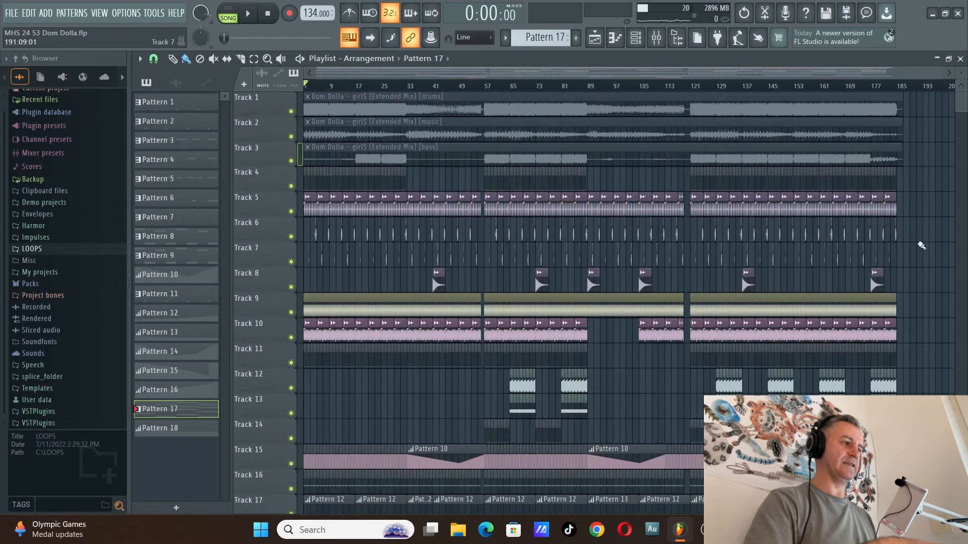
# Step: Examine the full arrangement from Track 1 to Track 31, including the drum, automation, synth, vocal and riser clips
pyautogui.scroll(3, 385, 294)
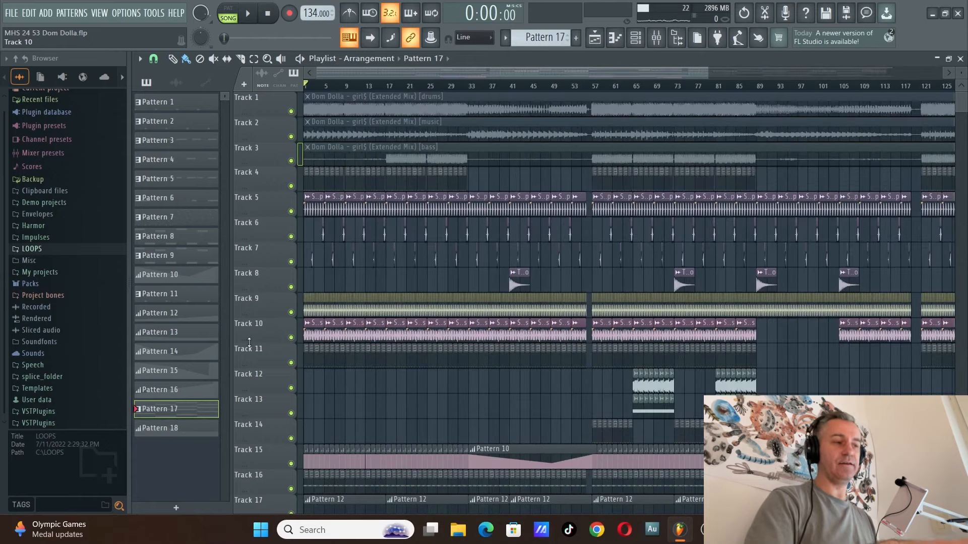
pyautogui.scroll(-6, 602, 262)
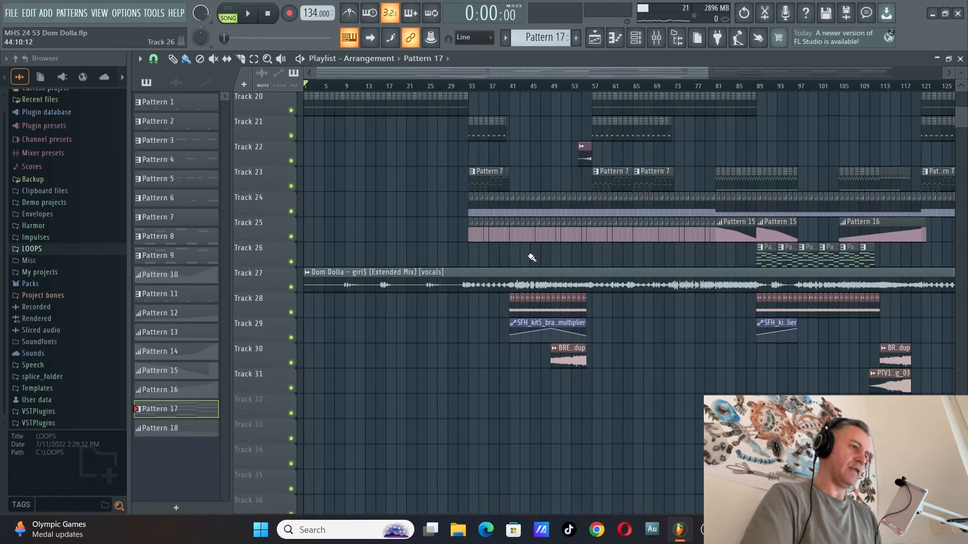
pyautogui.scroll(8, 323, 366)
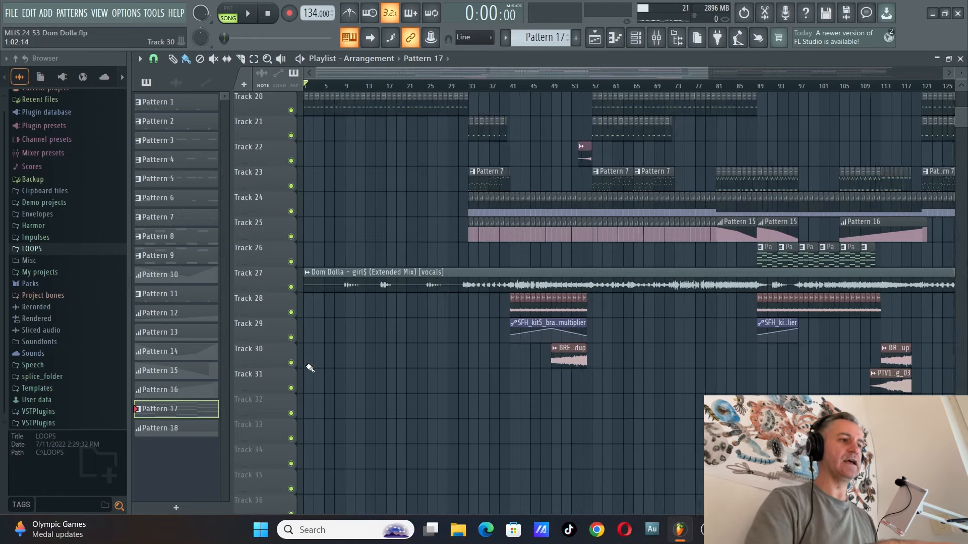
pyautogui.scroll(-3, 396, 242)
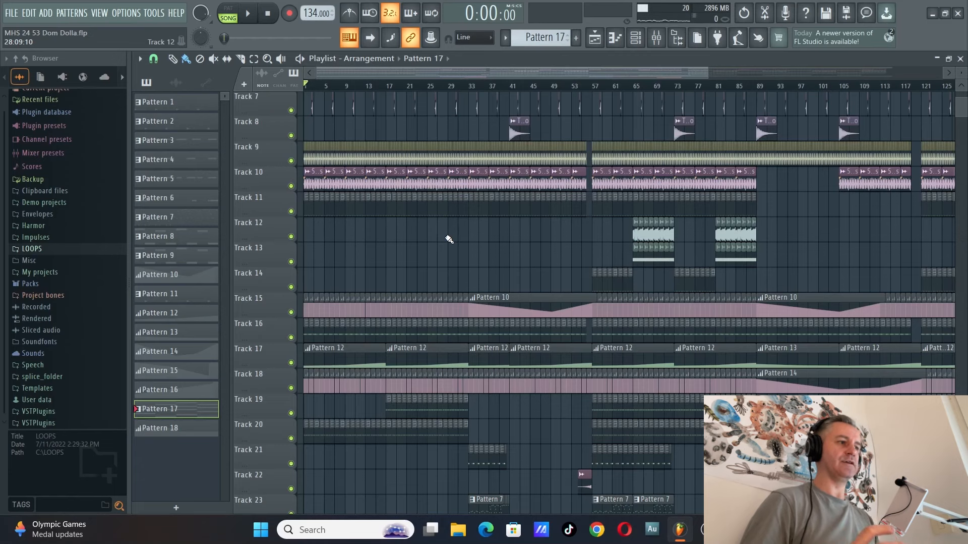
pyautogui.scroll(1, 791, 270)
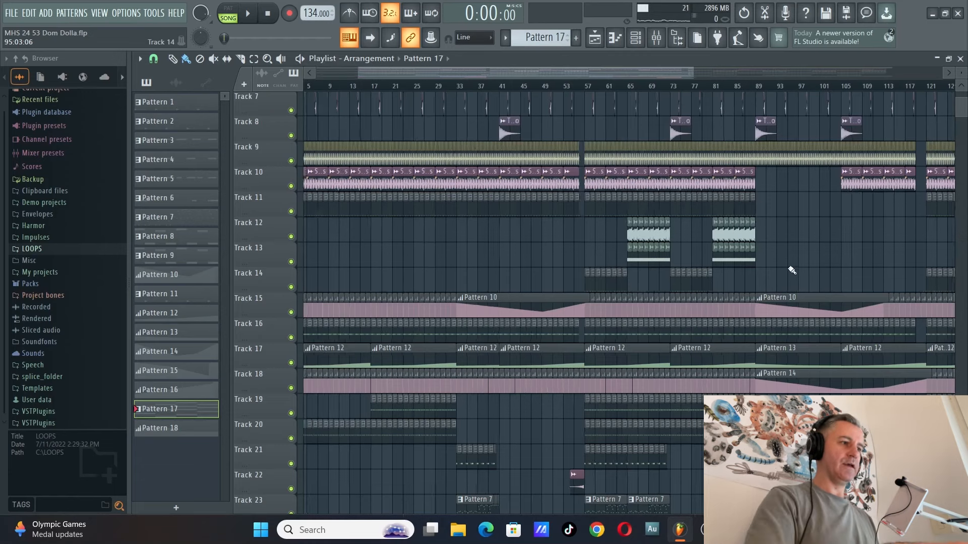
pyautogui.scroll(6, 791, 269)
pyautogui.scroll(-1, 422, 255)
pyautogui.scroll(-6, 421, 255)
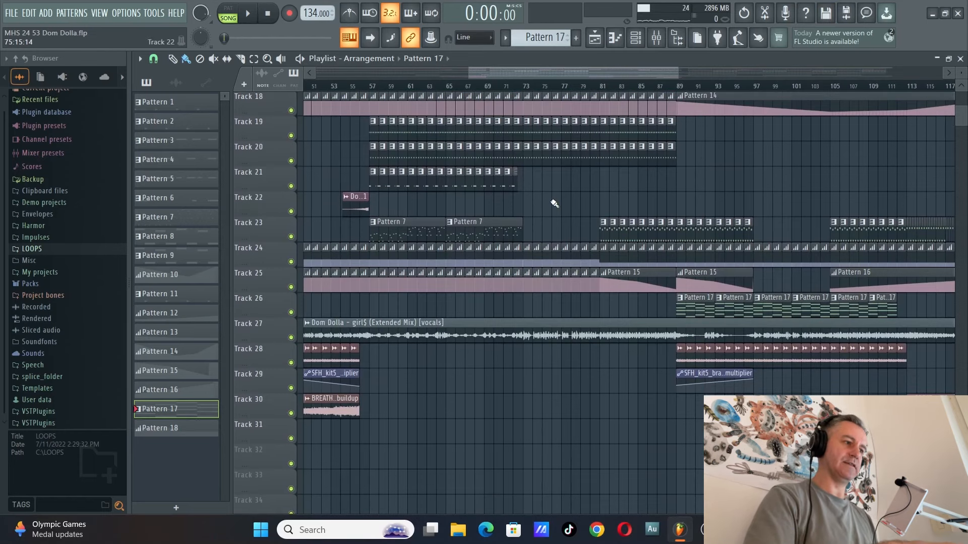
pyautogui.scroll(-1, 519, 203)
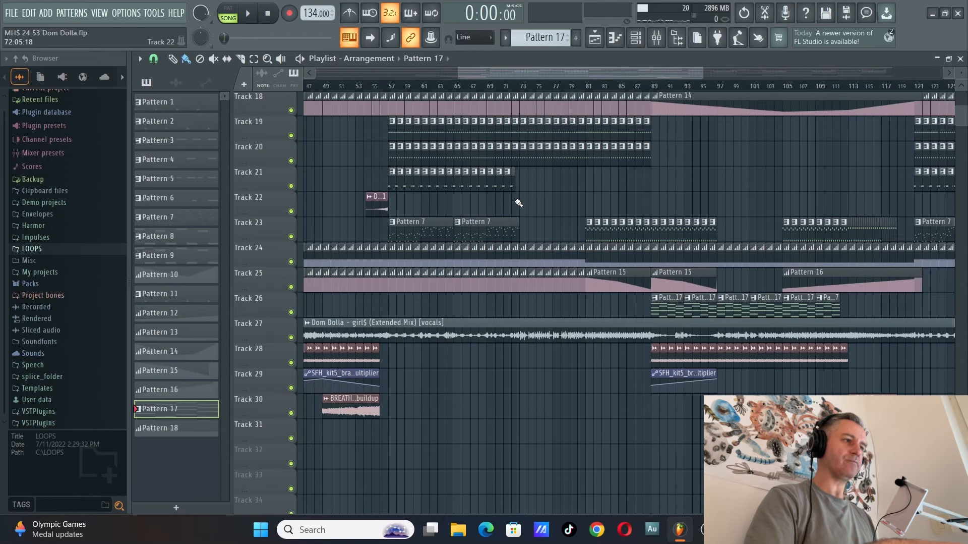
# Step: Examine the clips on Tracks 1 to 31 through the middle sections of the song, roughly bars 45 to 149
pyautogui.scroll(1, 519, 203)
pyautogui.scroll(5, 409, 202)
pyautogui.scroll(-6, 424, 262)
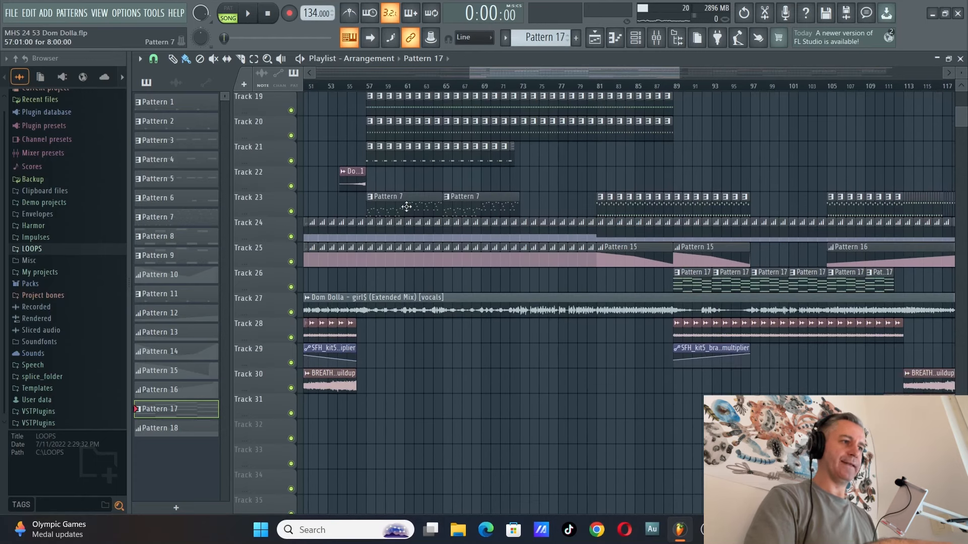
pyautogui.scroll(3, 410, 196)
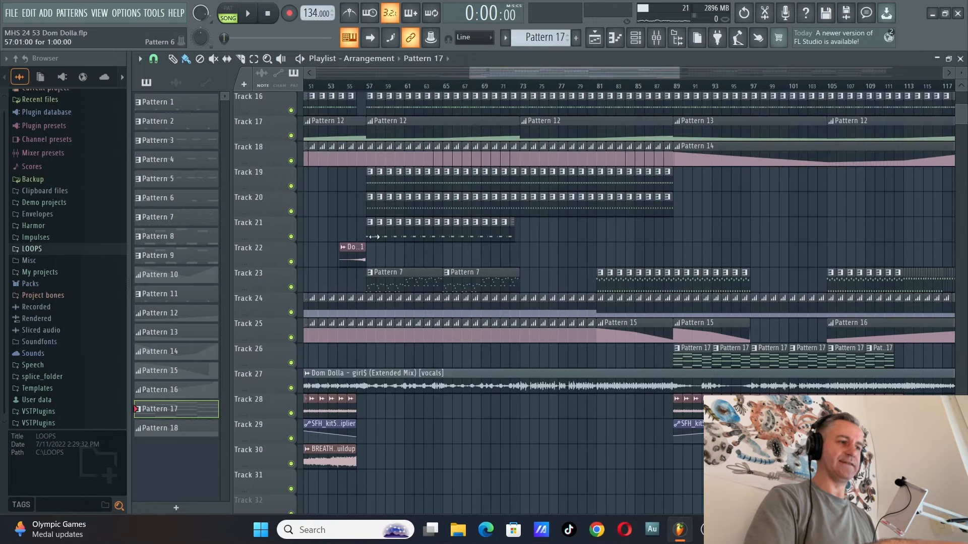
pyautogui.scroll(-2, 423, 276)
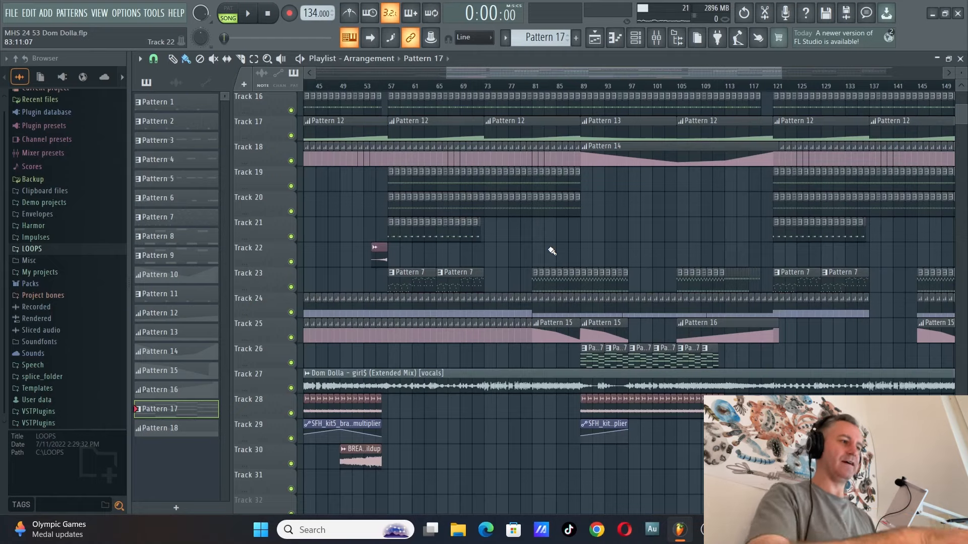
pyautogui.scroll(8, 695, 244)
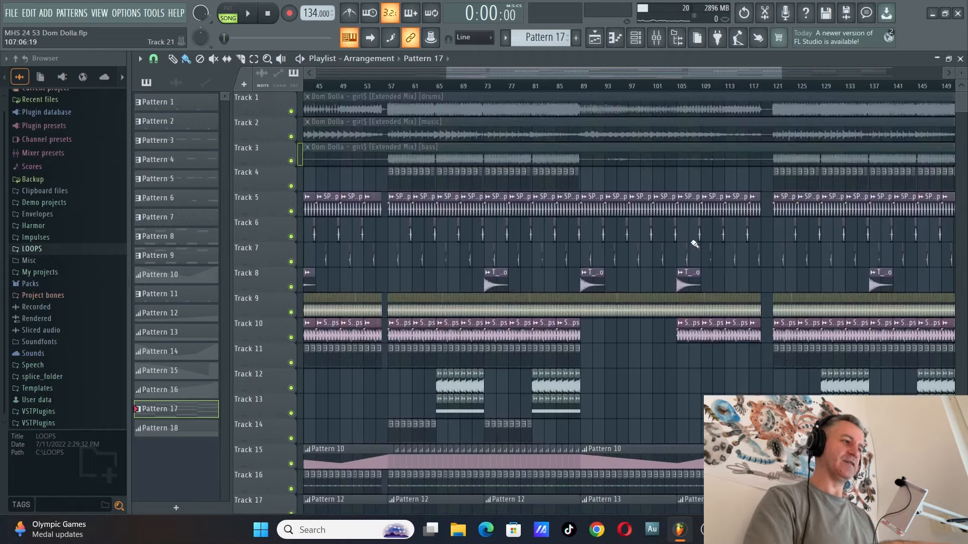
pyautogui.scroll(2, 693, 245)
pyautogui.scroll(-1, 555, 309)
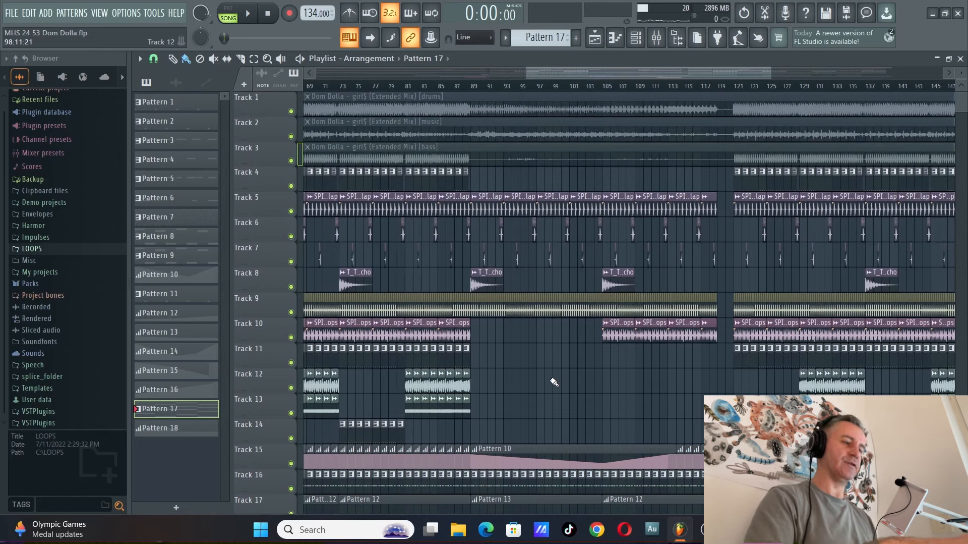
# Step: Review the song's full length from bar 1 to its end across the drum, synth and automation tracks
pyautogui.scroll(-5, 588, 318)
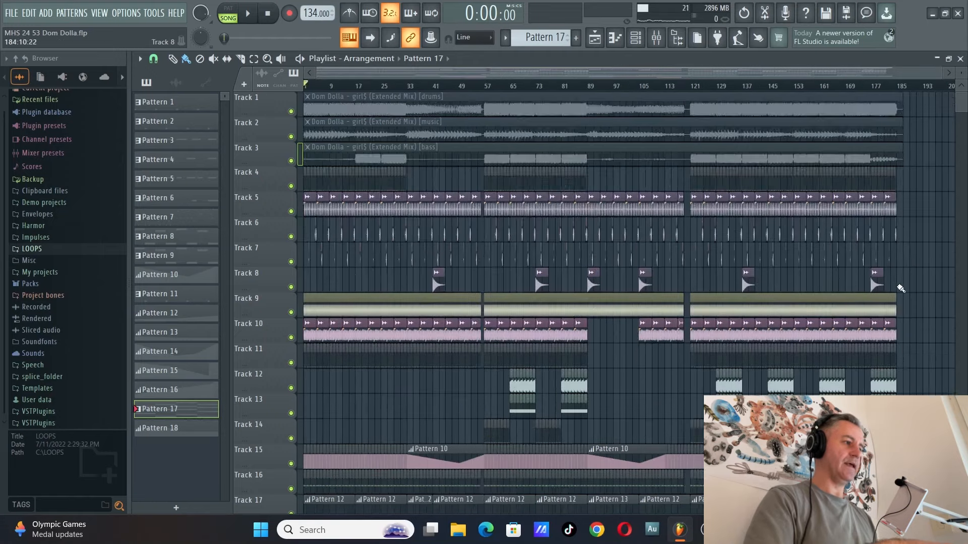
pyautogui.scroll(-8, 907, 302)
pyautogui.scroll(2, 927, 330)
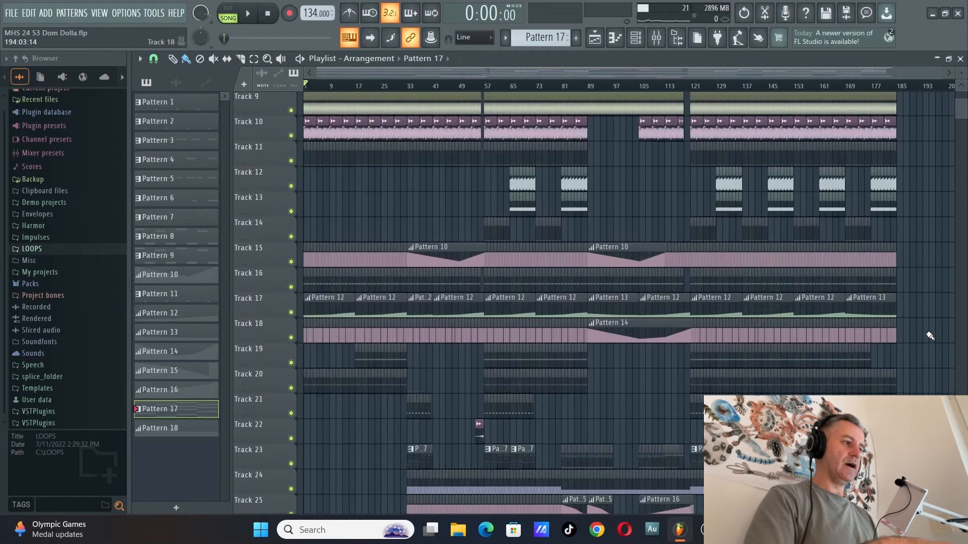
pyautogui.scroll(6, 930, 335)
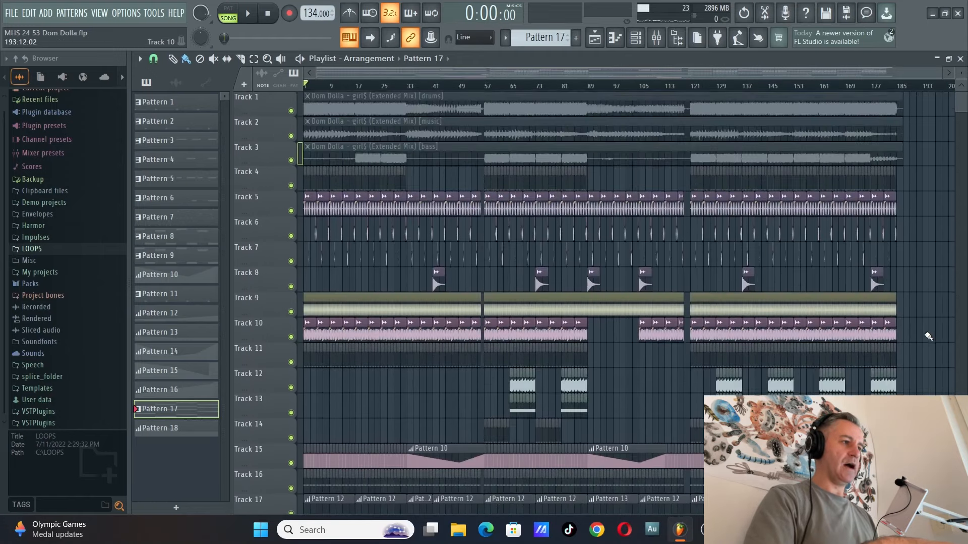
# Step: Restore the playlist to a smaller window beside the channel rack, look over Tracks 1 to 31, and maximize it again
pyautogui.doubleClick(794, 57)
pyautogui.scroll(4, 578, 275)
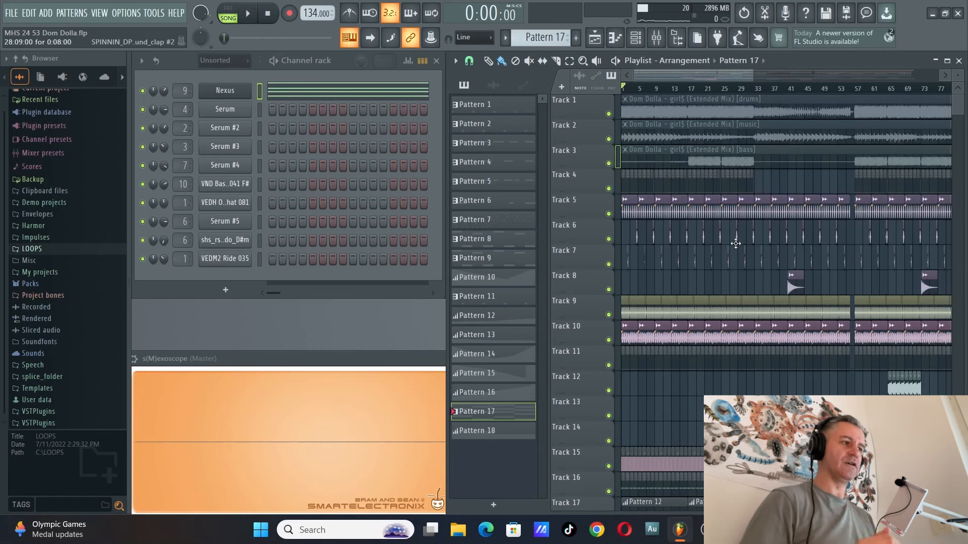
pyautogui.scroll(-5, 701, 300)
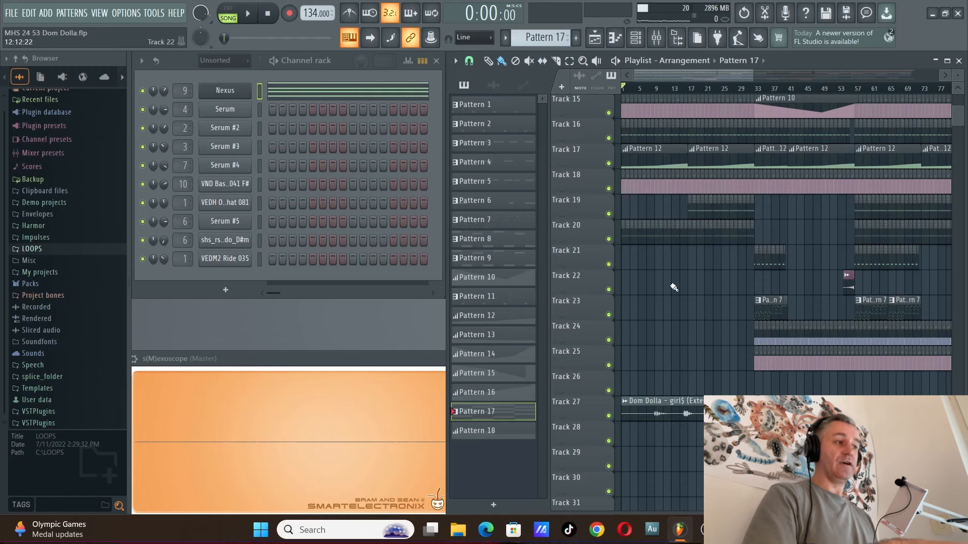
pyautogui.scroll(5, 674, 287)
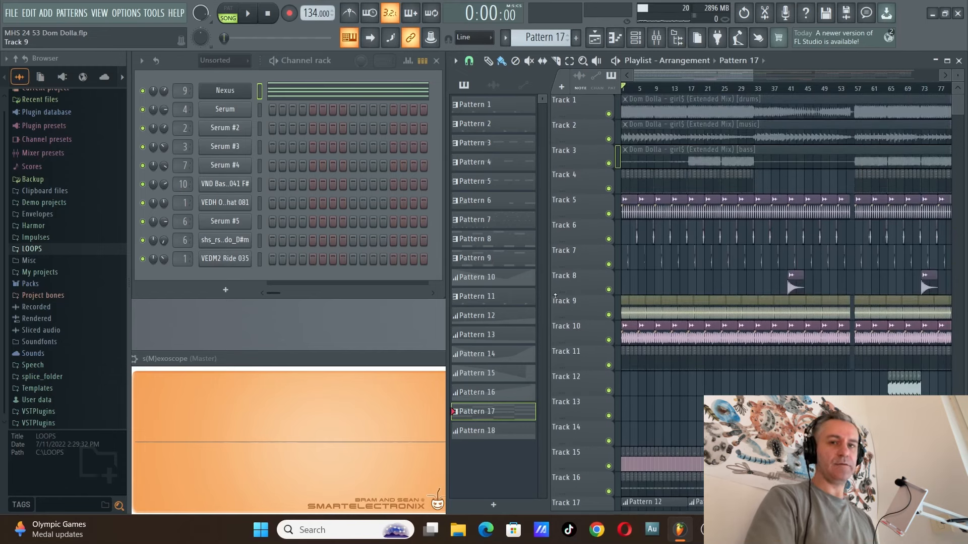
pyautogui.scroll(-4, 713, 283)
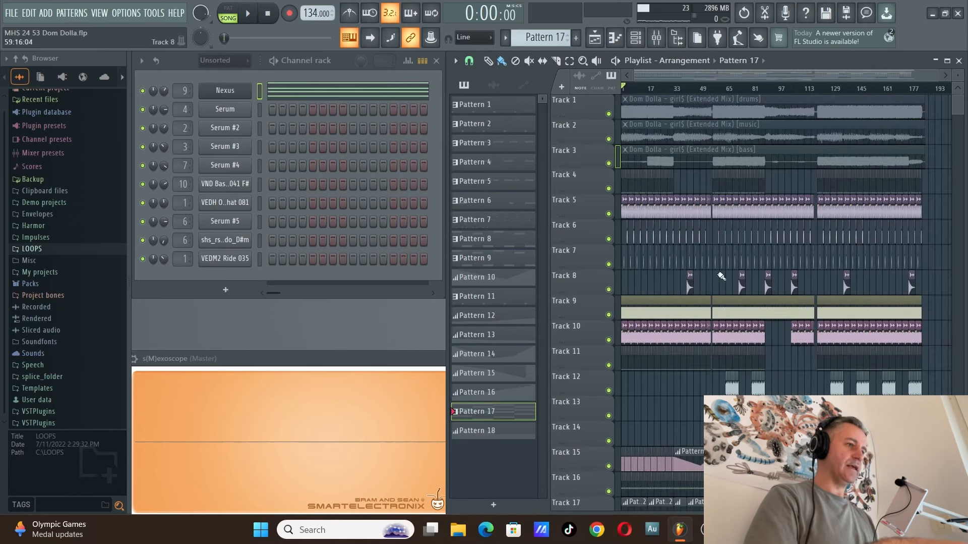
pyautogui.doubleClick(831, 59)
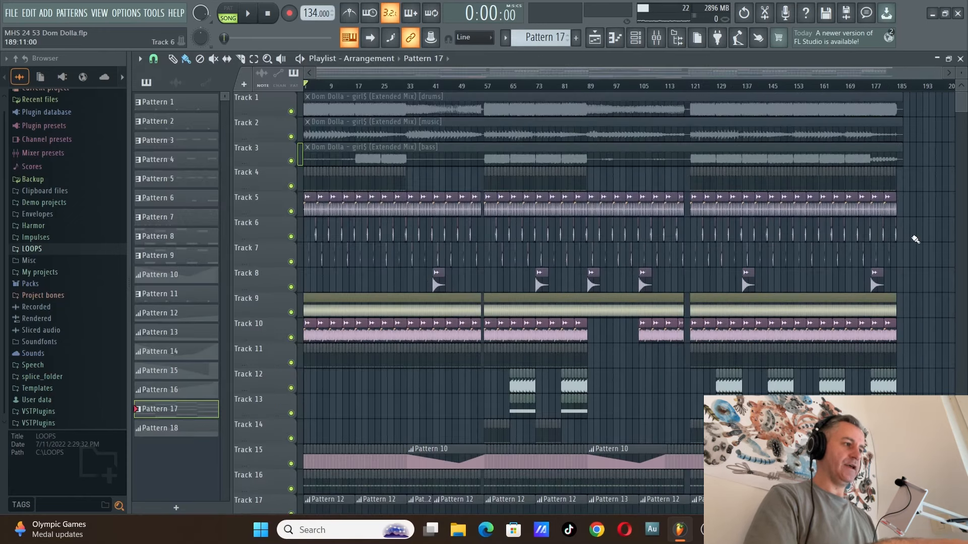